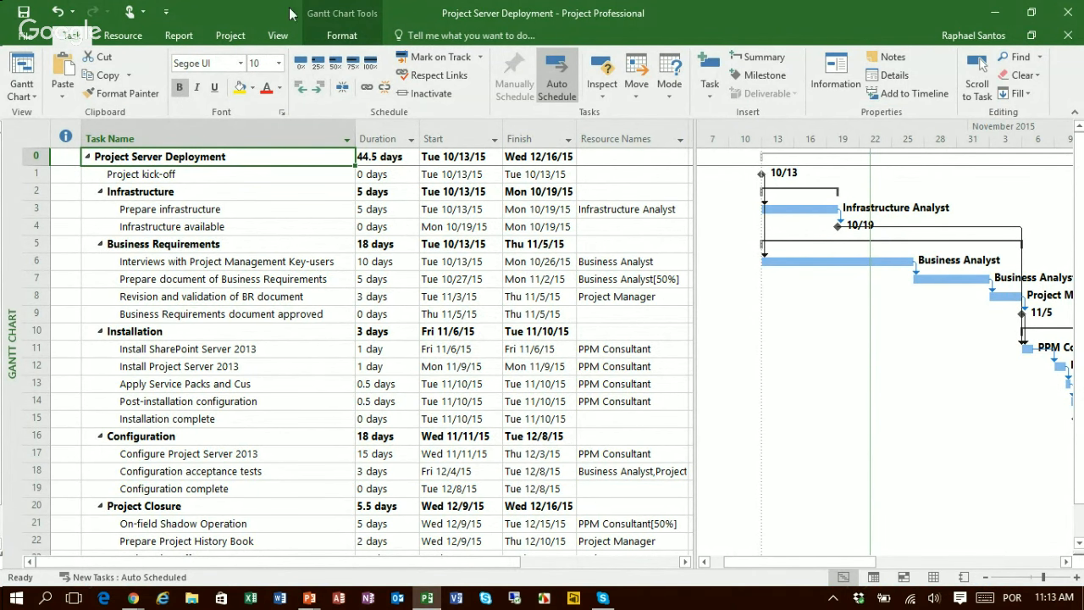
Step: Rename the task custom number field Number1 as "% Finish Variance"
left_click(229, 36)
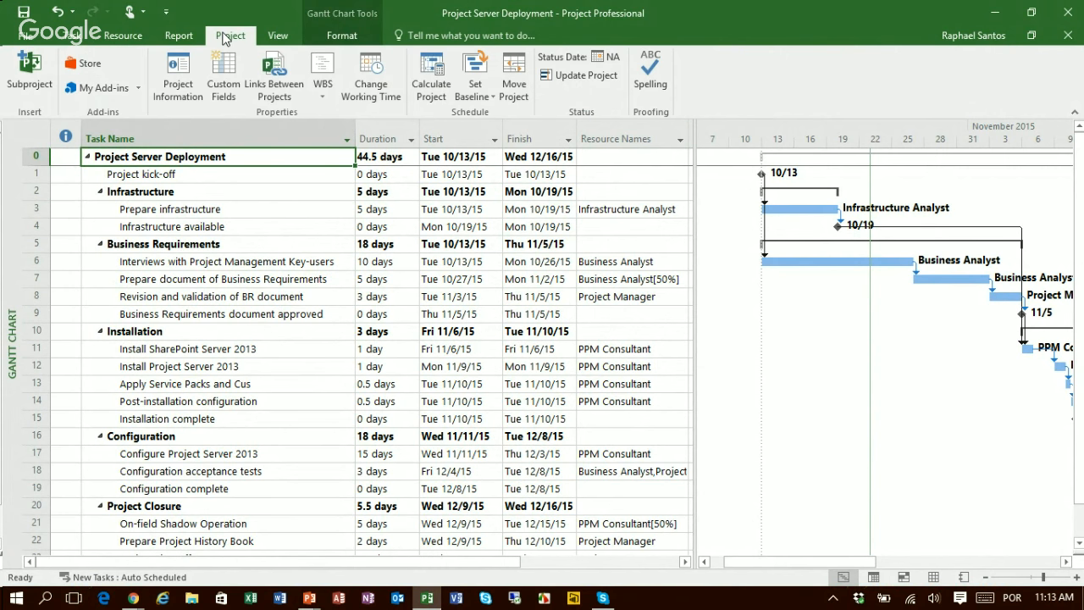
left_click(224, 78)
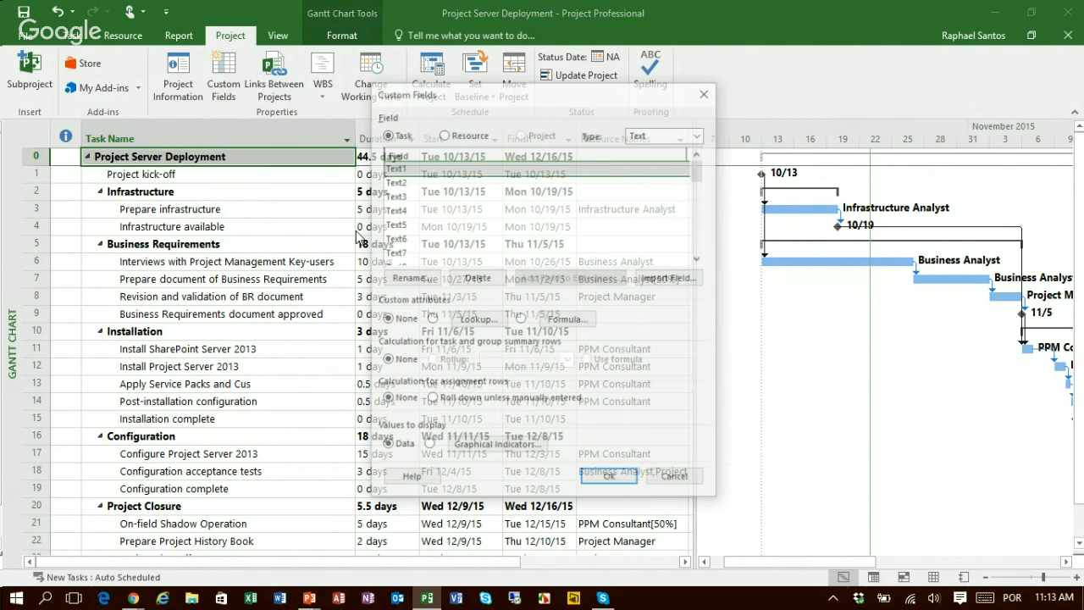
left_click(638, 136)
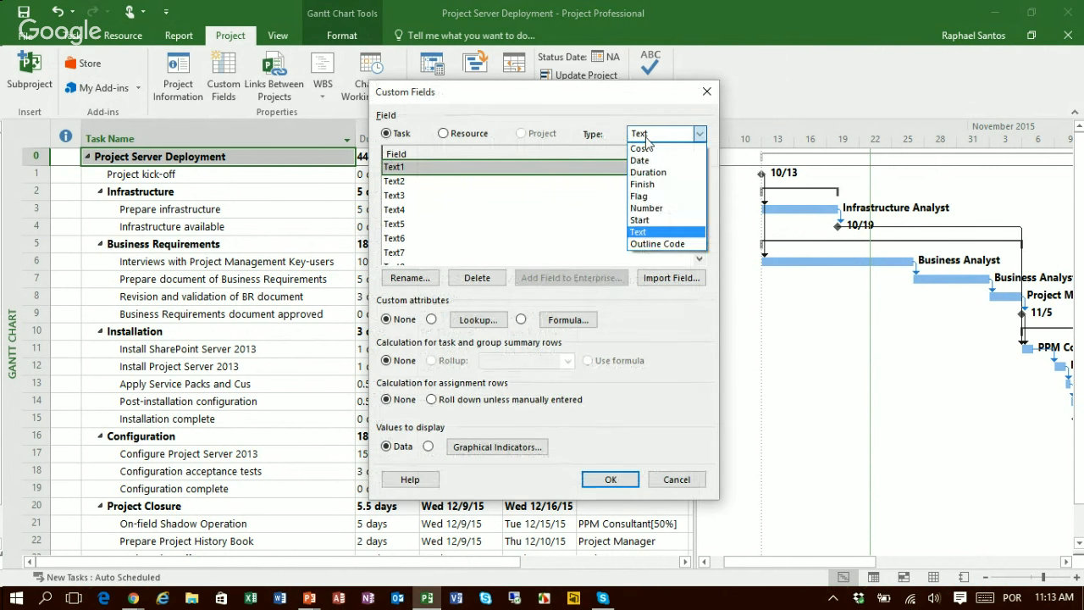
left_click(650, 208)
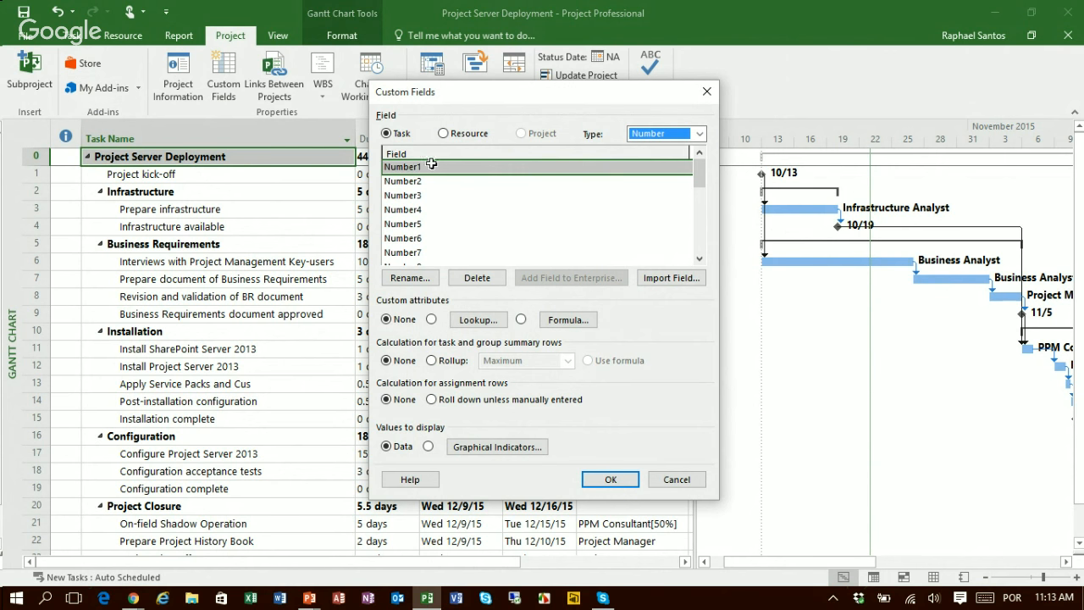
left_click(412, 280)
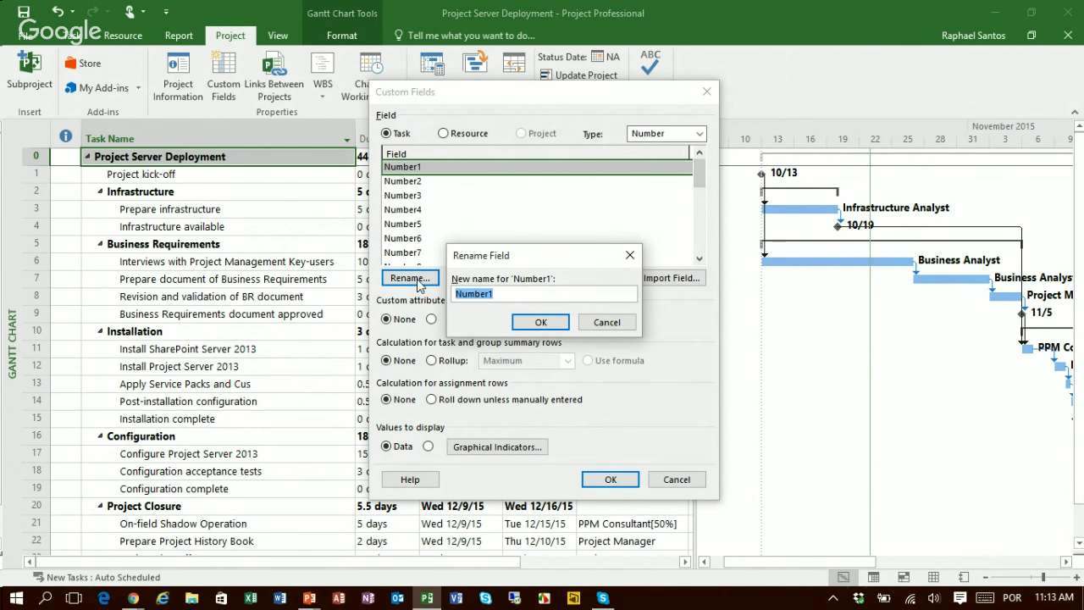
type("% o")
key("BackSpace")
type("Finish Variance")
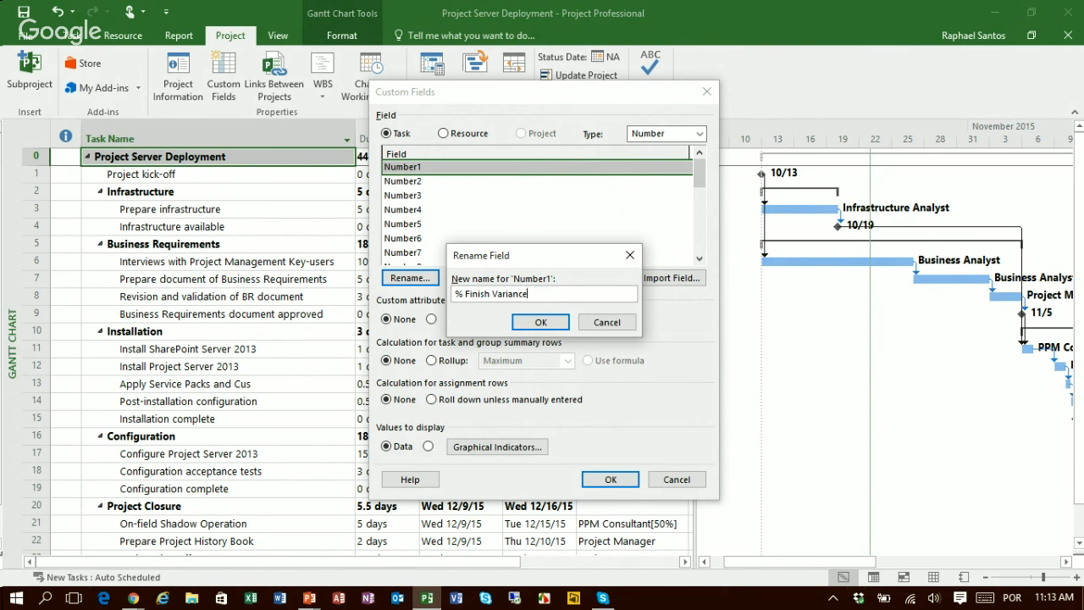
left_click(563, 330)
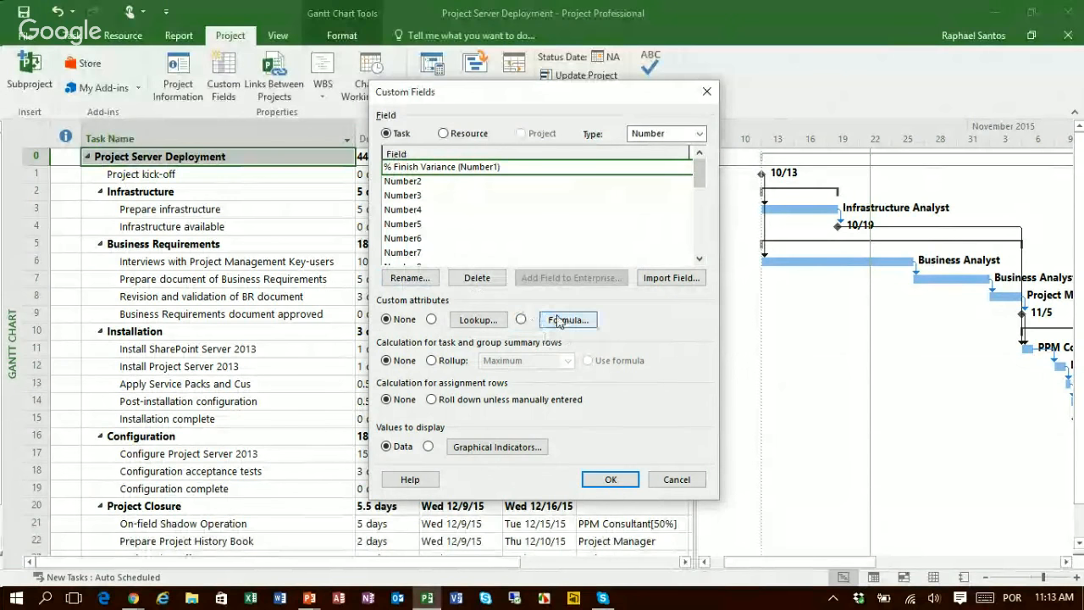
Step: Start a formula for the % Finish Variance field with the general IIf function
left_click(559, 320)
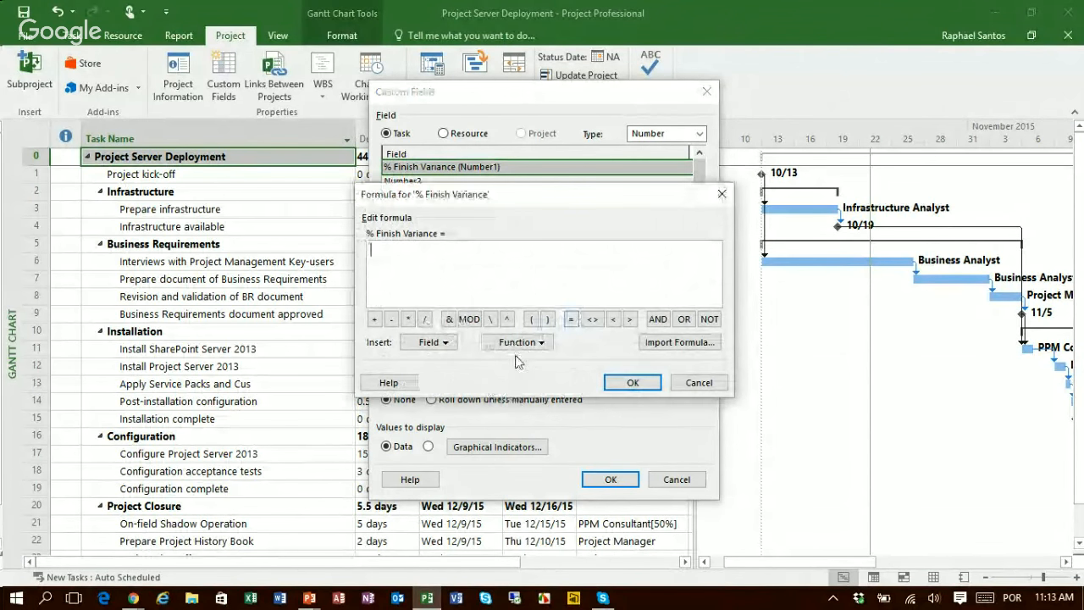
left_click(517, 342)
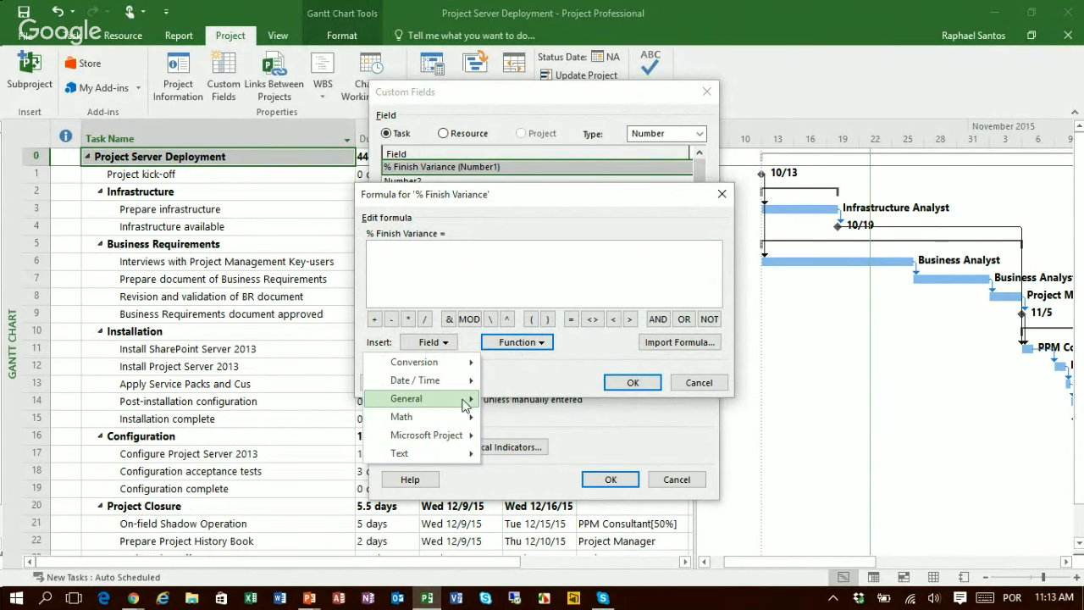
mouse_move(465, 405)
left_click(238, 421)
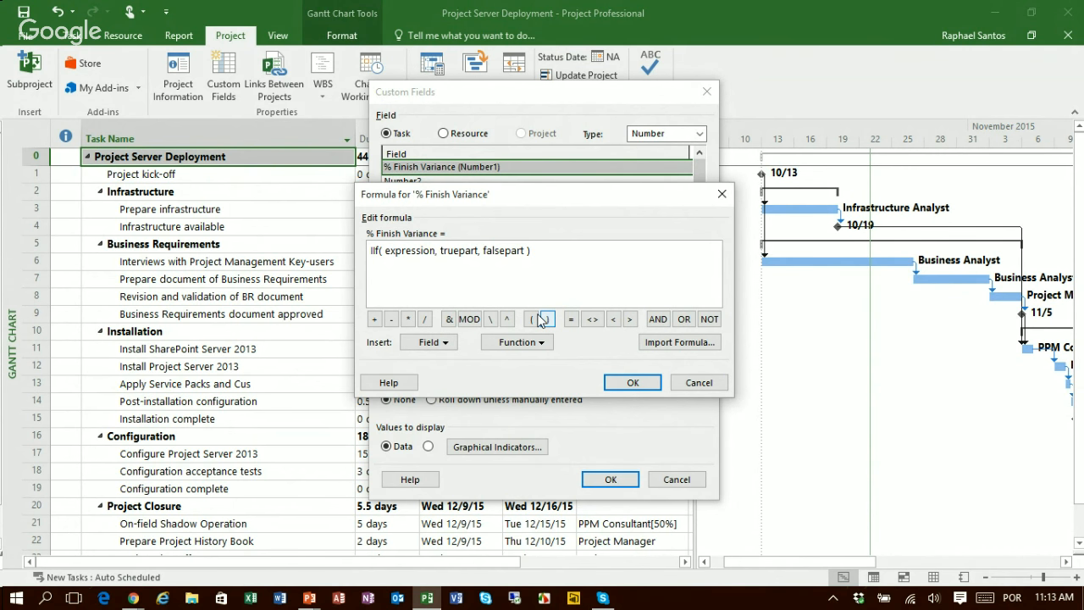
Step: Replace the IIf expression placeholder with the Baseline Finish date field followed by an equals sign
left_click(385, 252)
key("shift+Right")
key("shift+Right")
key("shift+Right")
key("shift+Right")
key("shift+Right")
key("shift+Right")
key("shift+Right")
key("shift+Right")
key("shift+Right")
key("shift+Right")
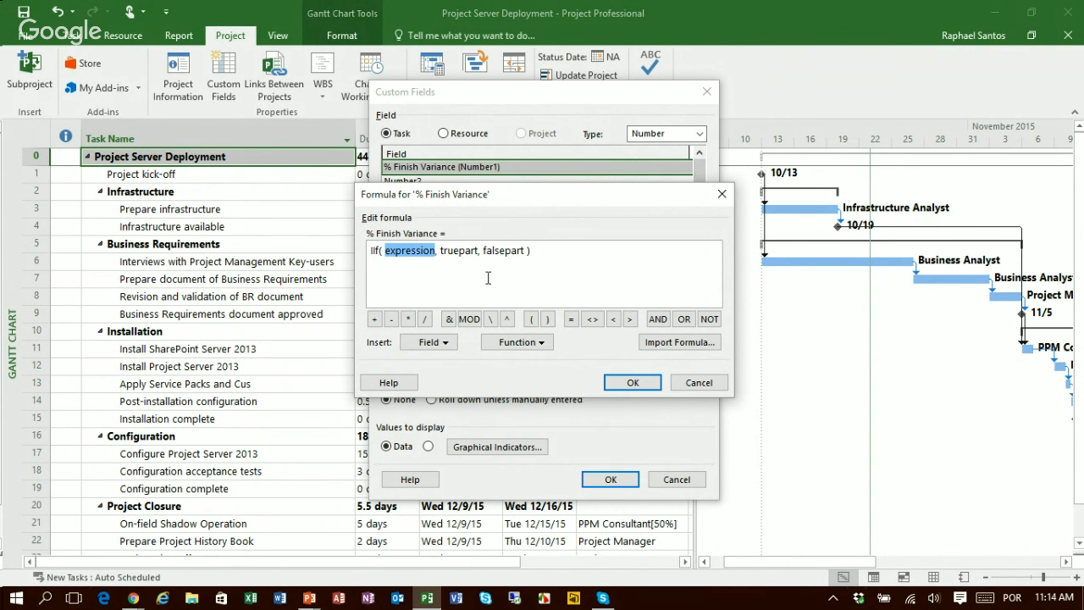
left_click(439, 349)
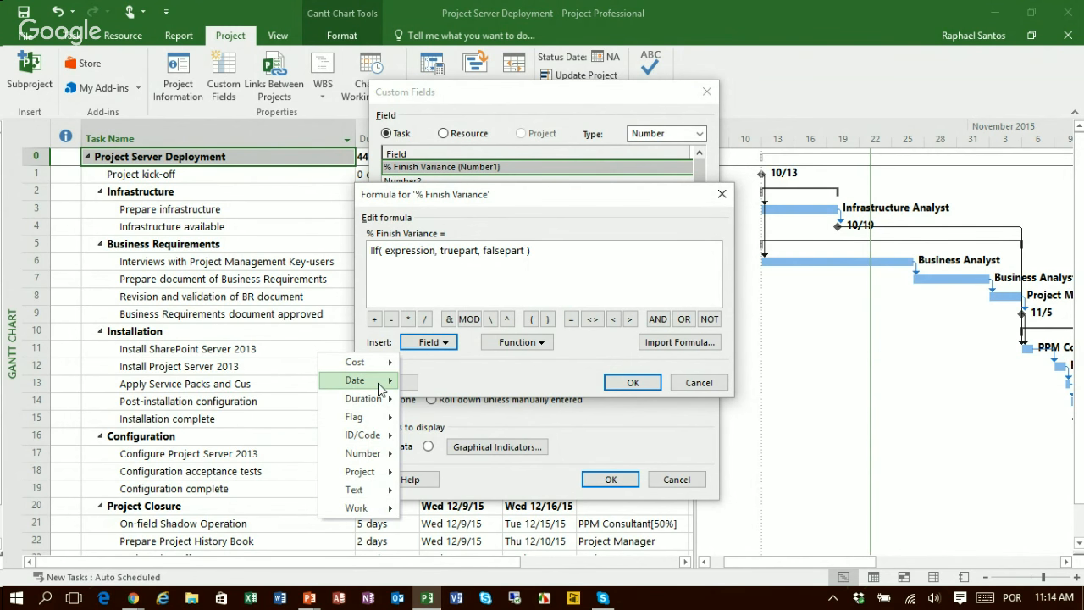
mouse_move(379, 388)
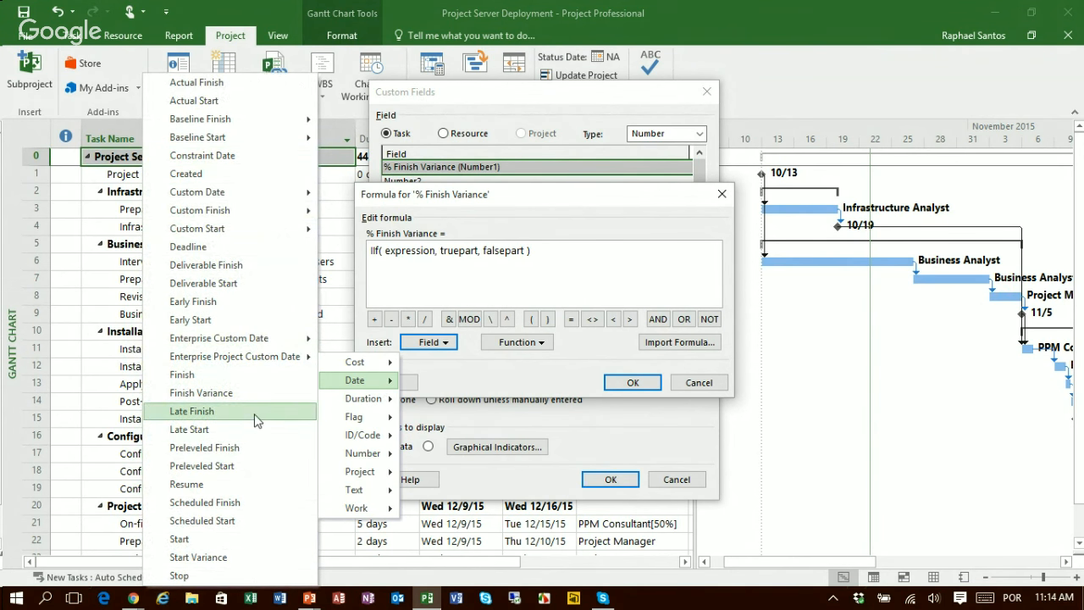
mouse_move(287, 123)
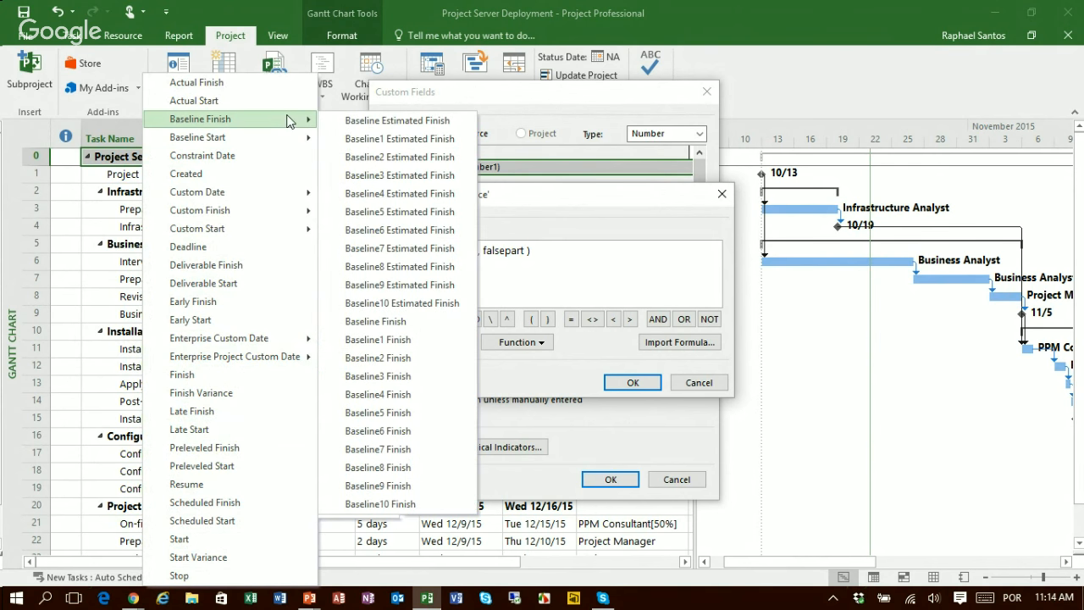
left_click(402, 319)
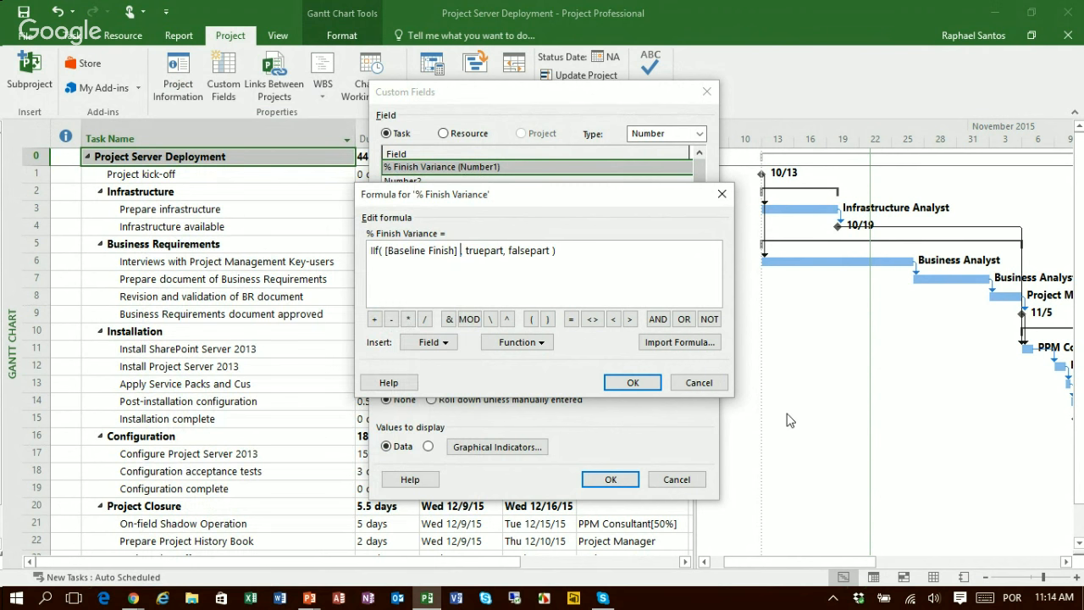
type("=")
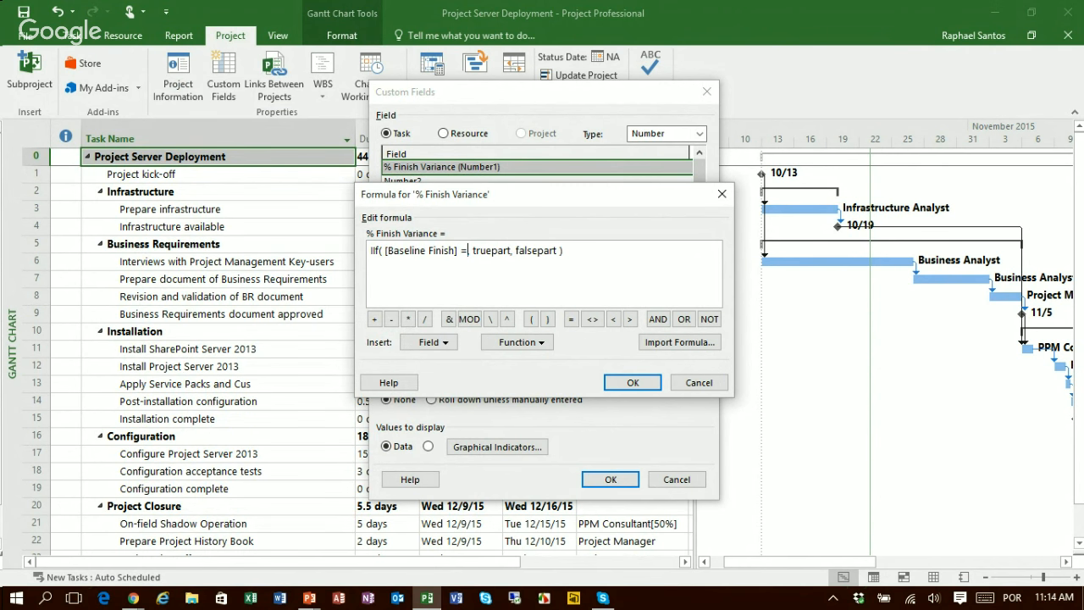
left_click(446, 343)
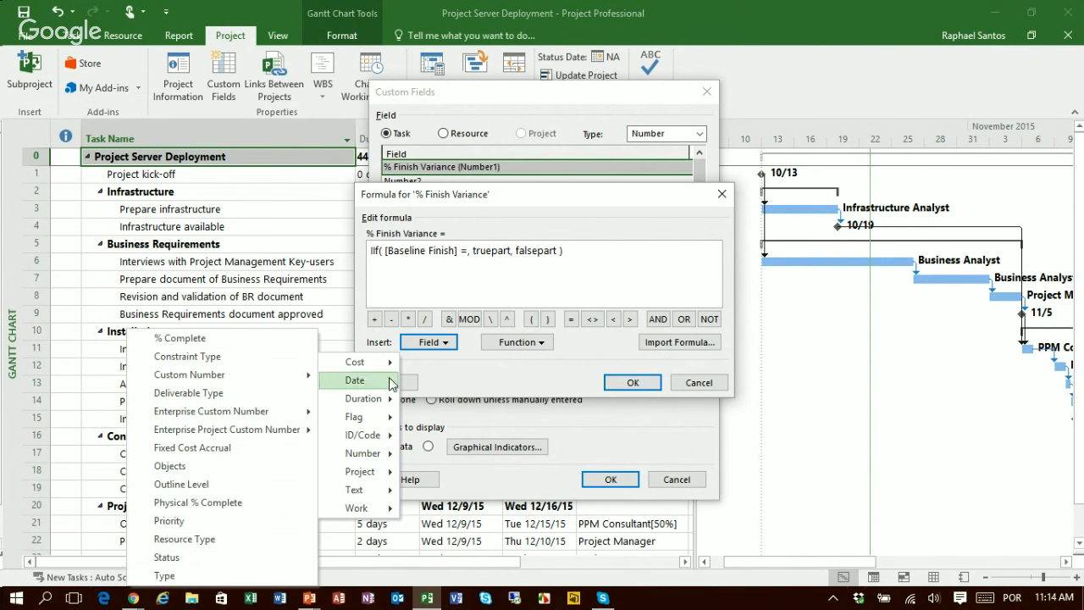
left_click(509, 343)
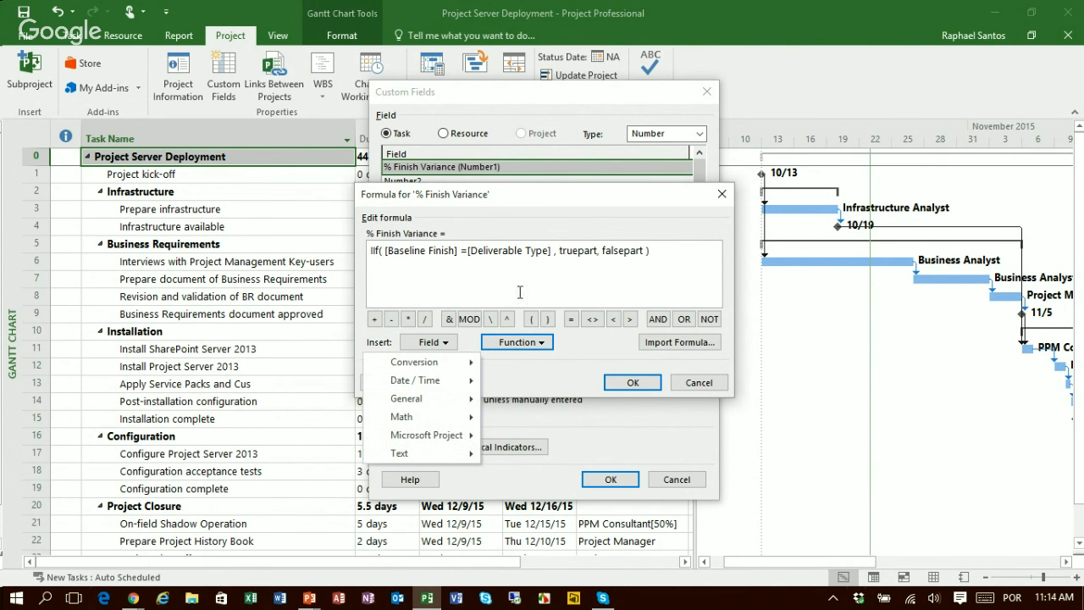
left_click(553, 251)
key("BackSpace")
key("BackSpace")
key("BackSpace")
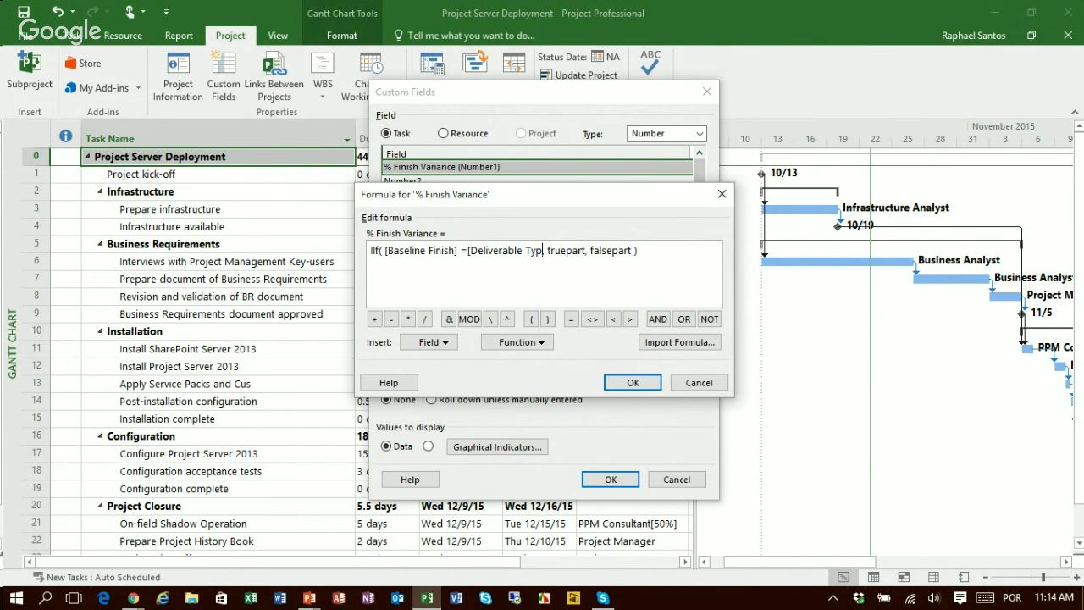
key("BackSpace")
key("BackSpace")
key("BackSpace")
key("BackSpace")
key("BackSpace")
key("BackSpace")
key("BackSpace")
key("BackSpace")
key("BackSpace")
key("BackSpace")
key("BackSpace")
key("BackSpace")
key("BackSpace")
key("BackSpace")
key("BackSpace")
key("BackSpace")
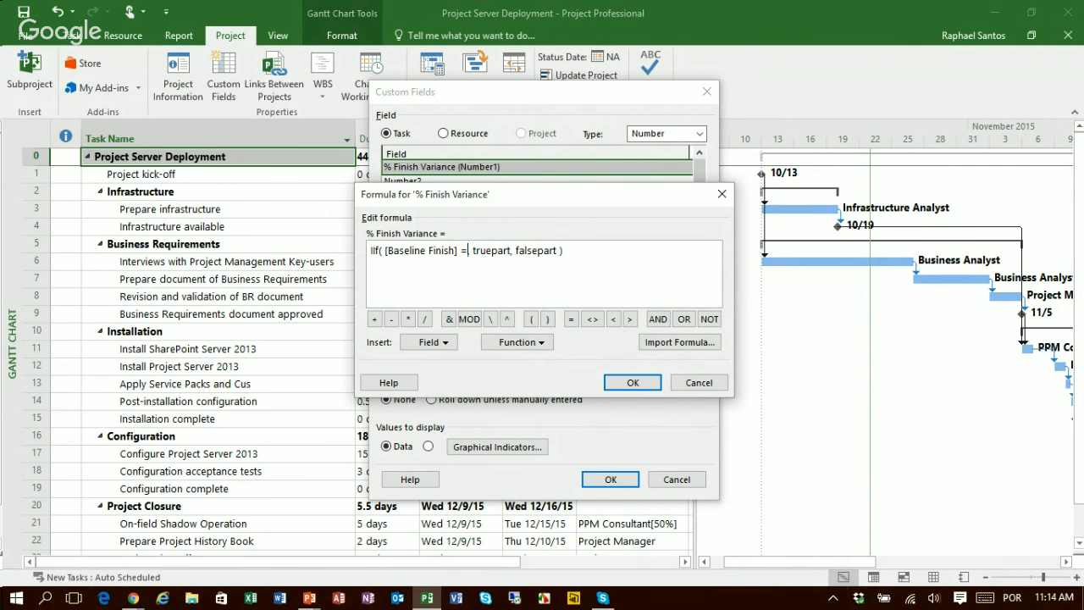
Step: Compare Baseline Finish with the ProjDateValue function, using "NA" as its expression
left_click(524, 343)
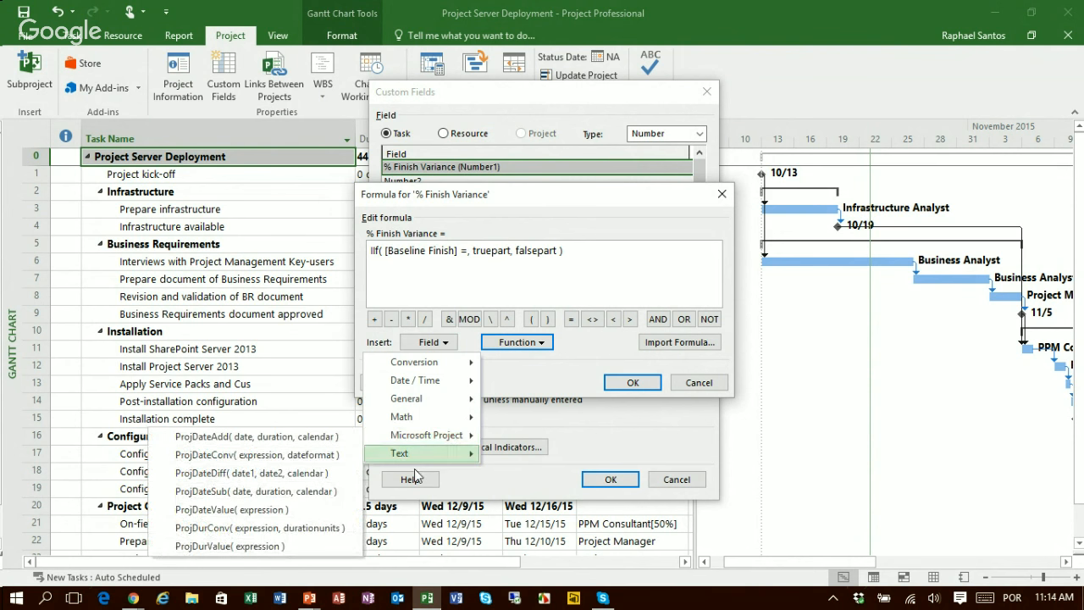
left_click(254, 512)
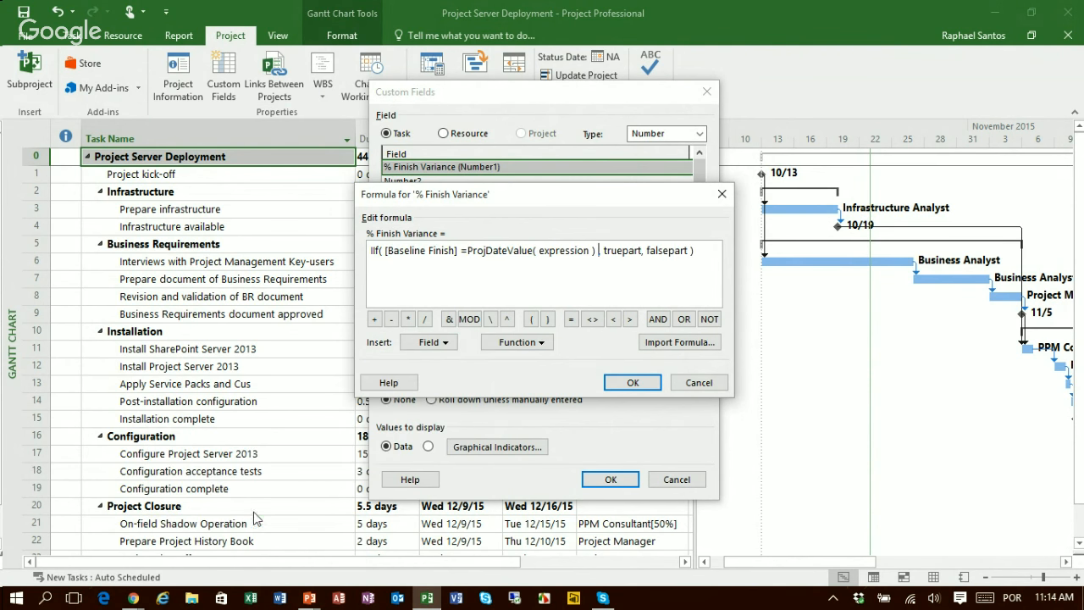
left_click(540, 250)
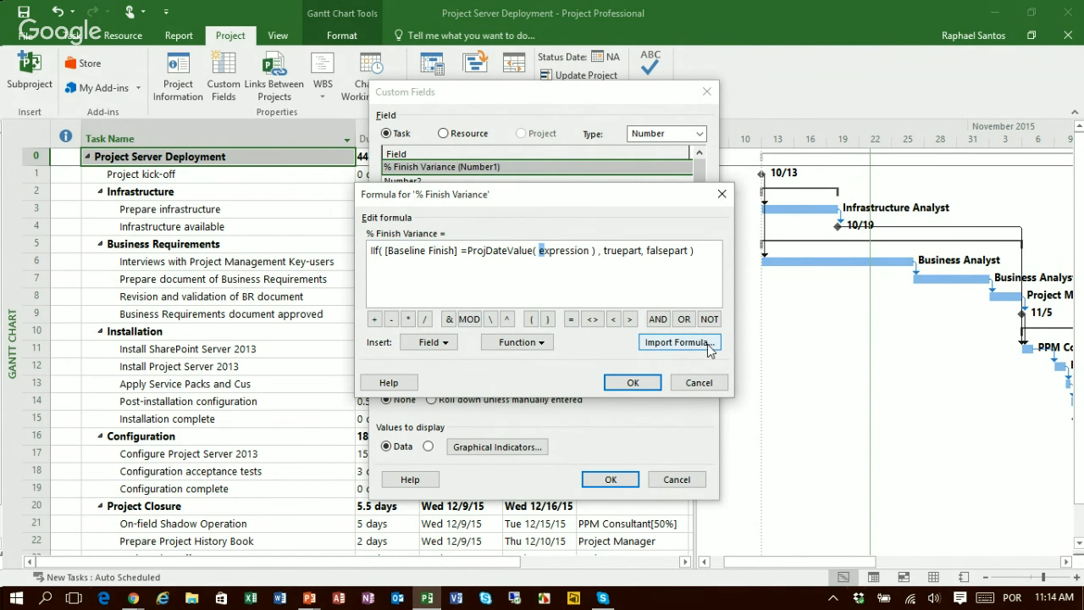
key("shift+Right")
key("shift+Right")
key("shift+Right")
key("shift+Right")
key("shift+Right")
key("shift+Right")
key("shift+Right")
key("shift+Right")
key("shift+Right")
type("\"")
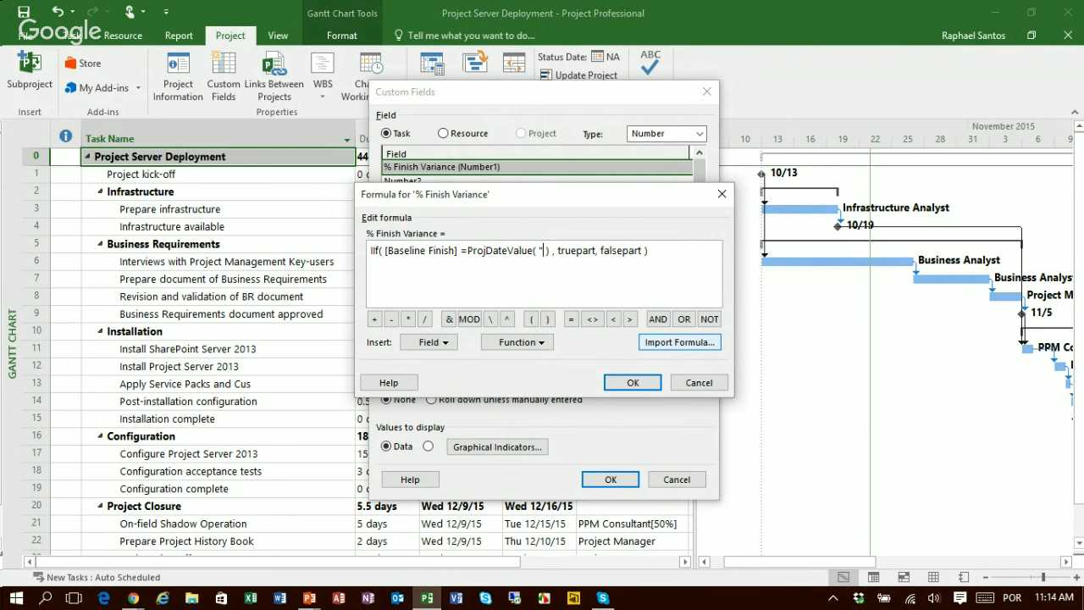
type("NA\"")
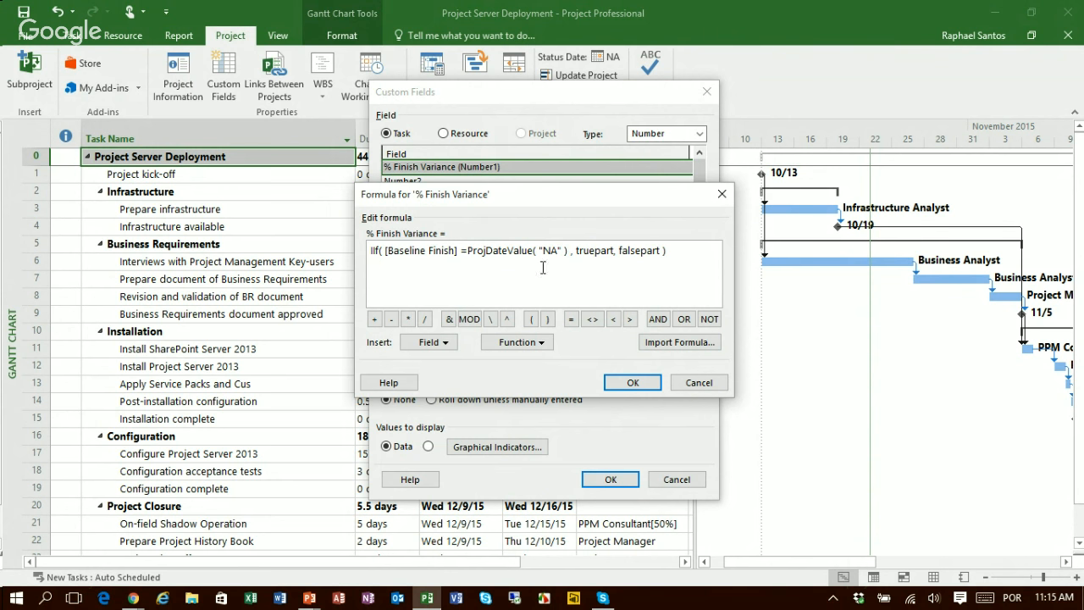
Step: Extend the IIf condition after ProjDateValue with OR and the Milestone flag field
left_click(568, 252)
left_click(684, 320)
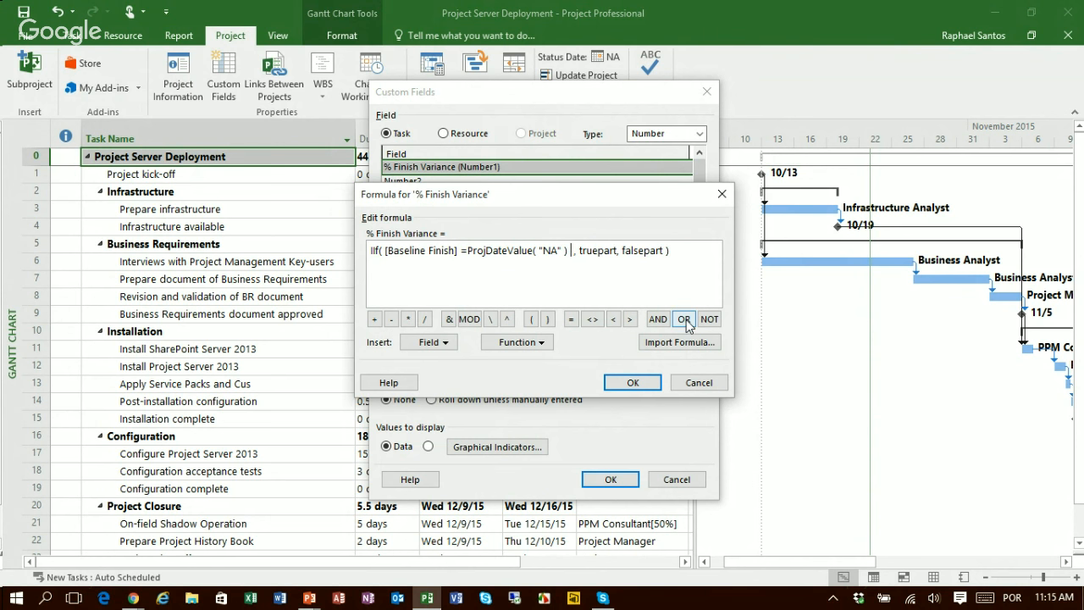
left_click(446, 343)
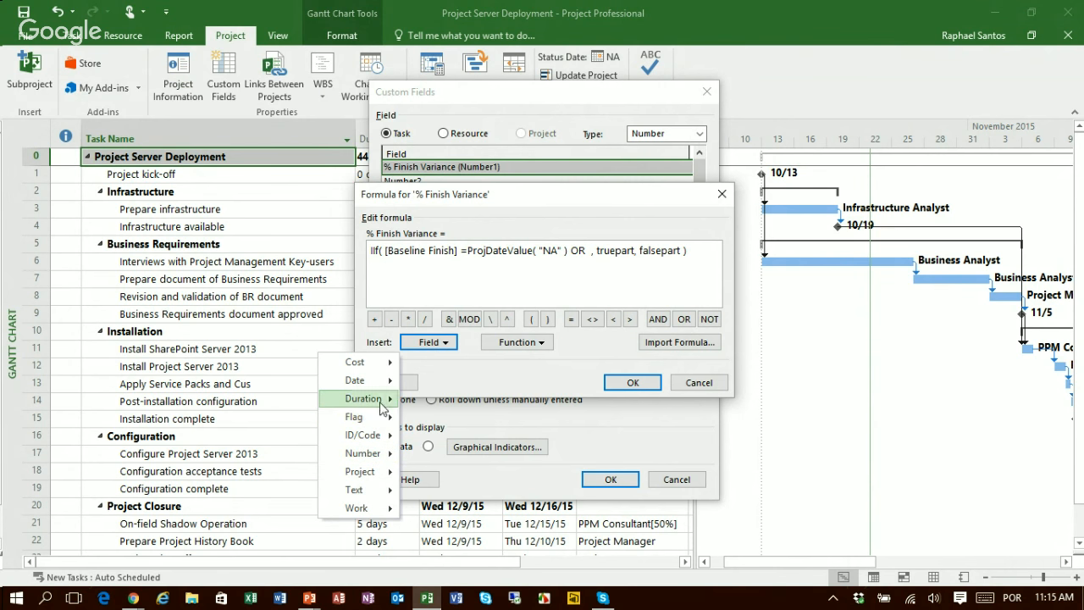
mouse_move(380, 422)
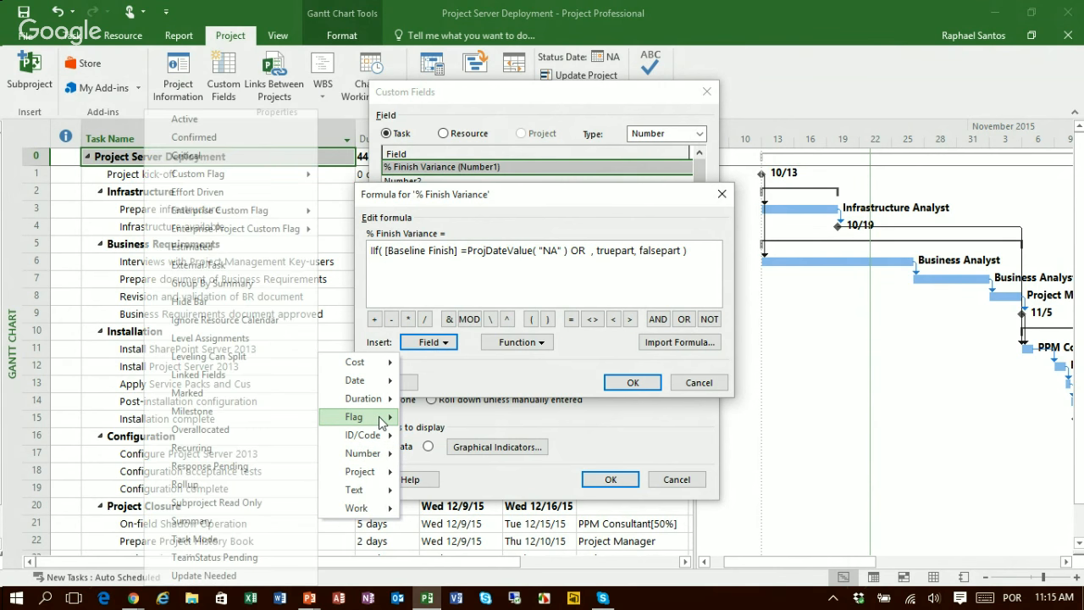
left_click(193, 412)
Step: Replace the truepart placeholder in the IIf formula with 0
left_click(652, 250)
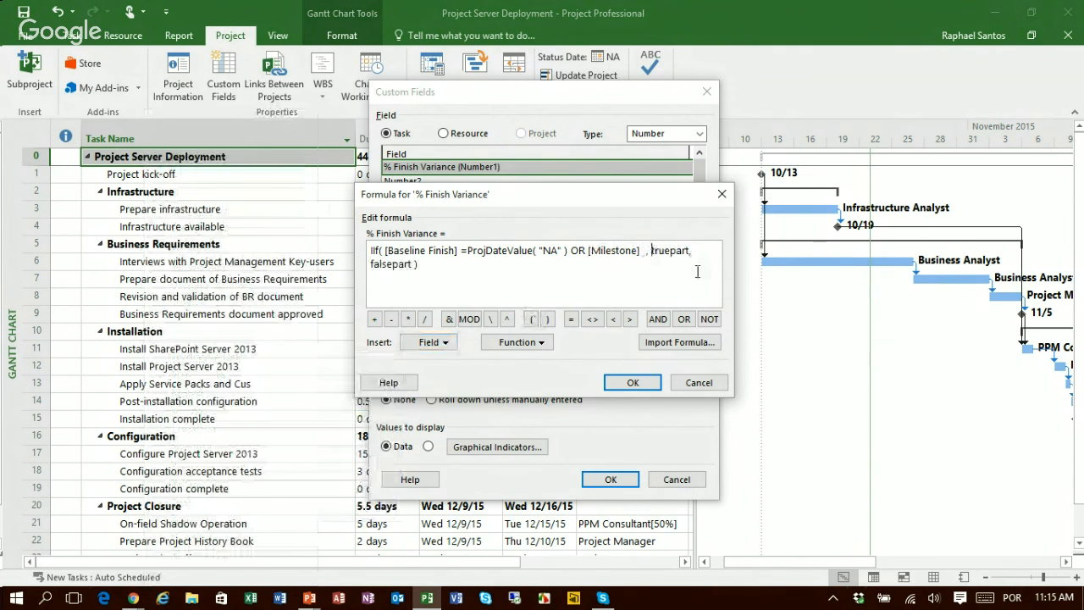
key("shift+Right")
key("shift+Right")
key("shift+Right")
key("shift+Right")
key("shift+Right")
key("shift+Right")
key("shift+Right")
key("shift+Right")
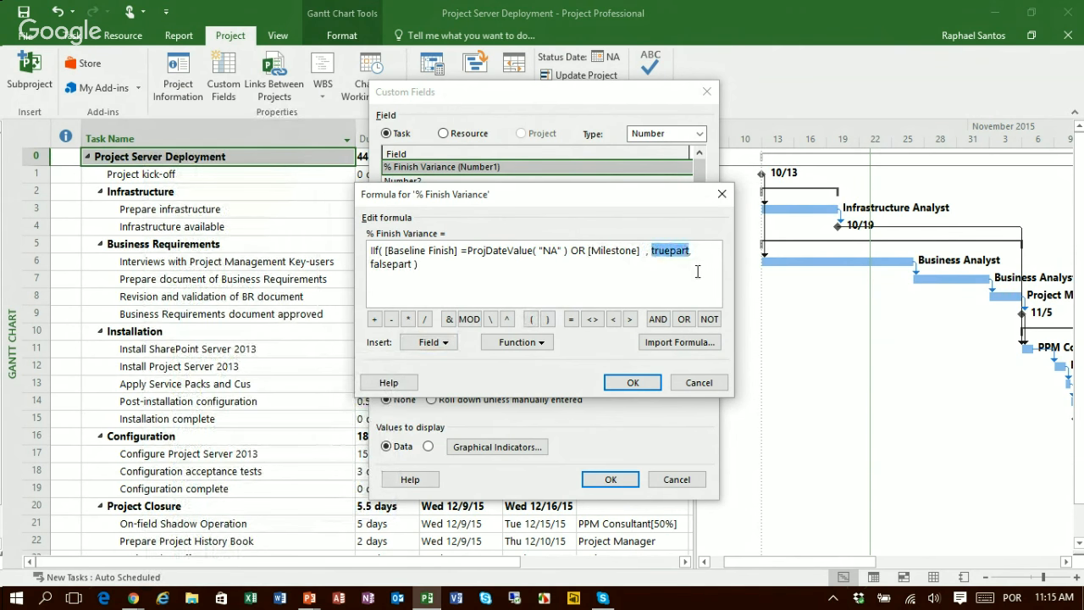
type("0")
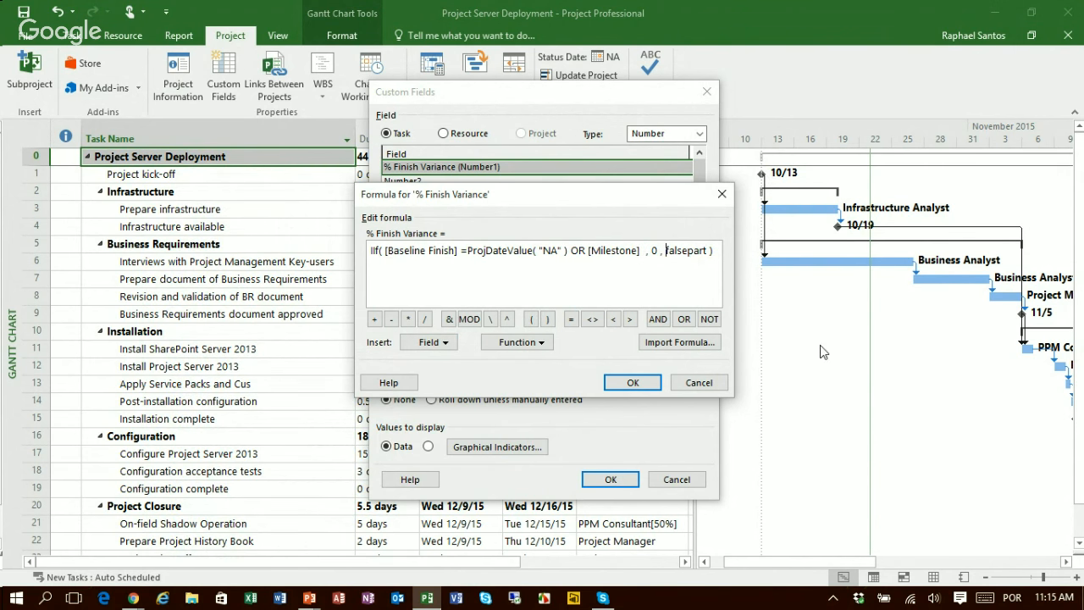
Step: Replace the falsepart placeholder in the IIf formula with the Finish Variance date field
key("shift+Right")
key("shift+Right")
key("shift+Right")
key("shift+Right")
key("shift+Right")
key("shift+Right")
key("shift+Right")
key("shift+Right")
key("shift+Right")
left_click(444, 345)
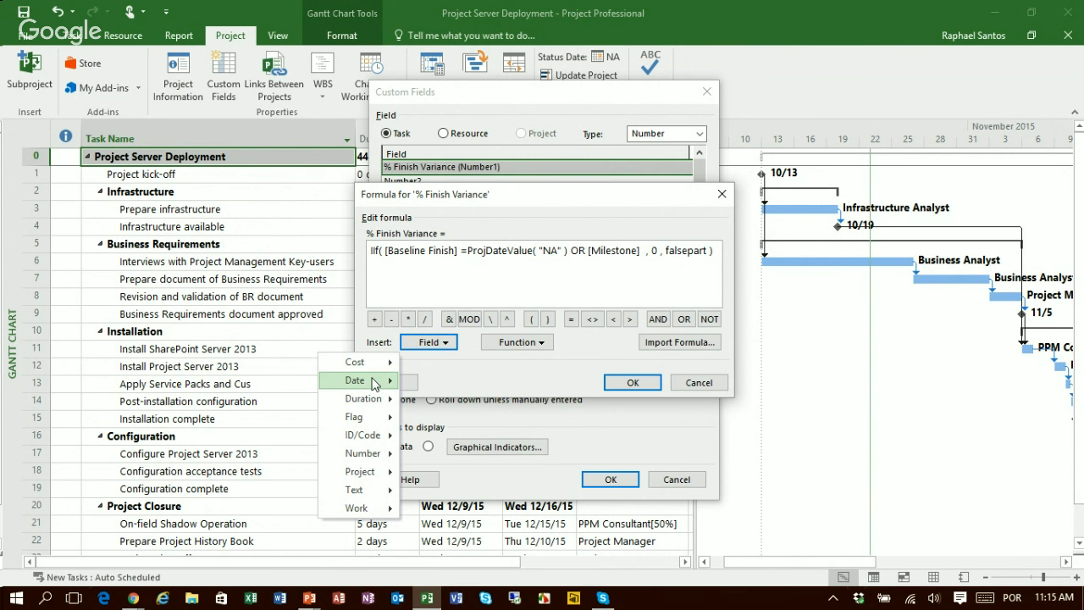
mouse_move(374, 383)
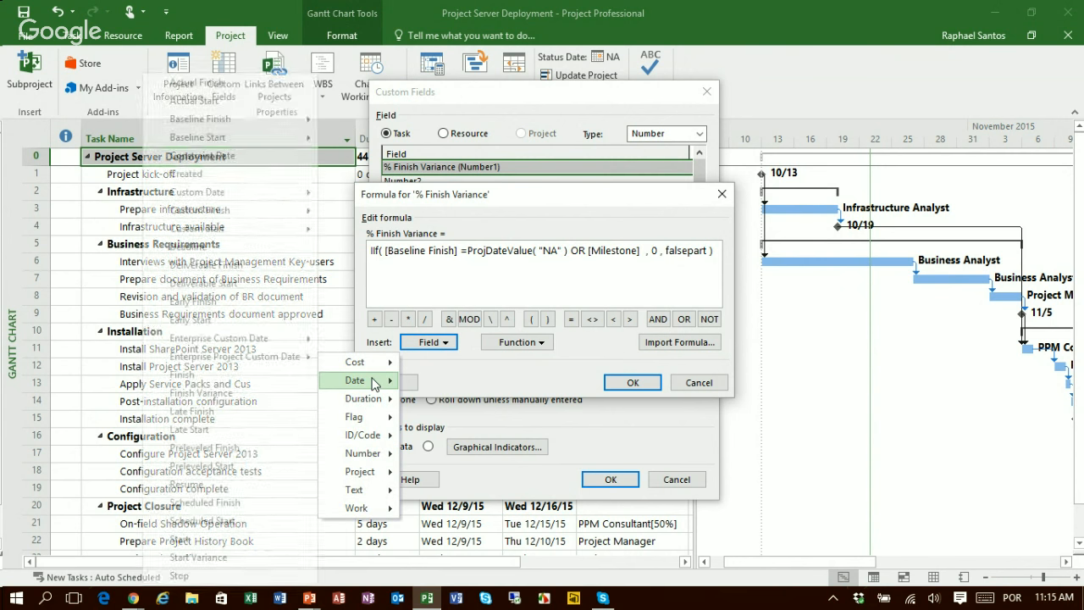
left_click(201, 393)
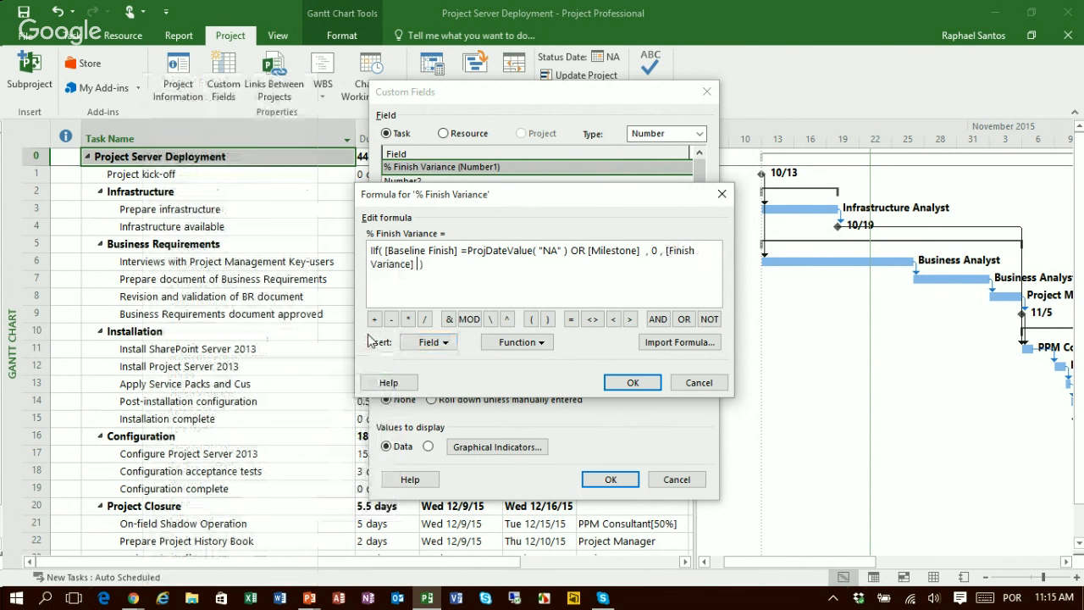
Step: Complete the formula's false part by dividing Finish Variance by the Baseline Duration field and multiplying by 100
left_click(424, 319)
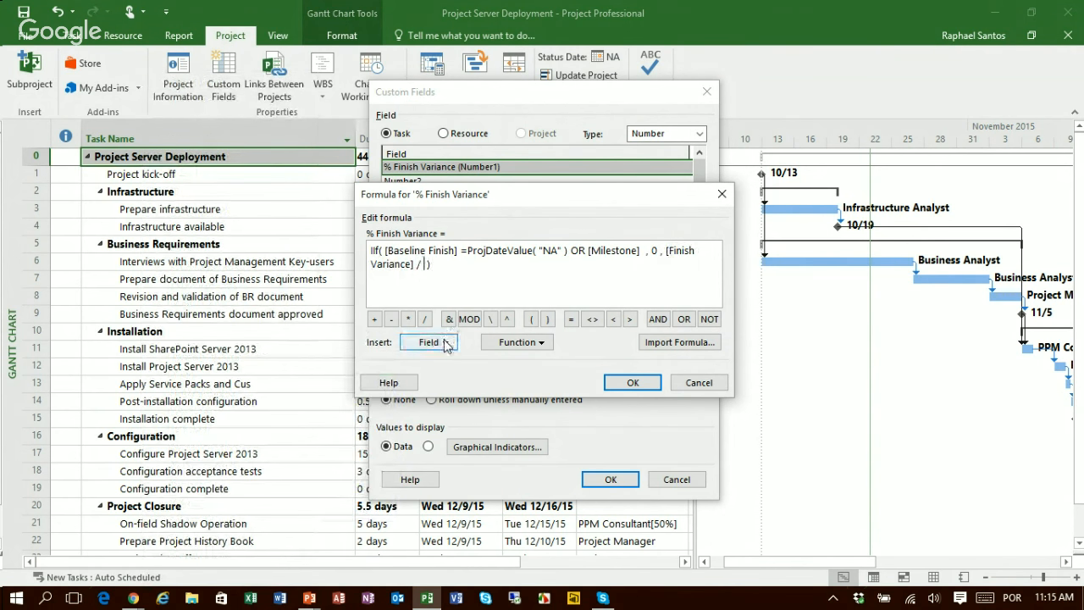
left_click(447, 343)
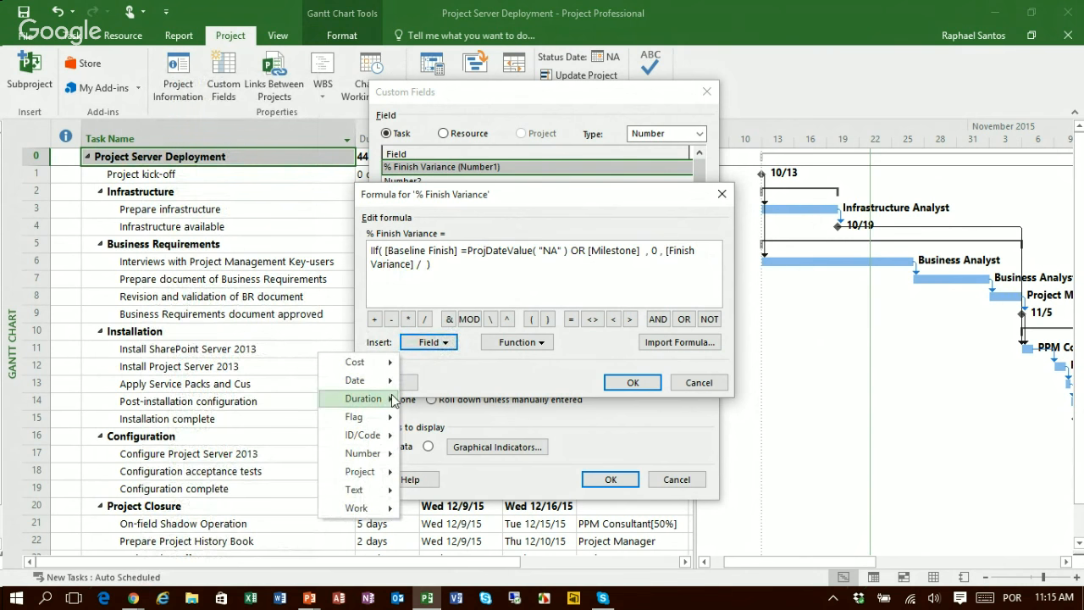
mouse_move(392, 400)
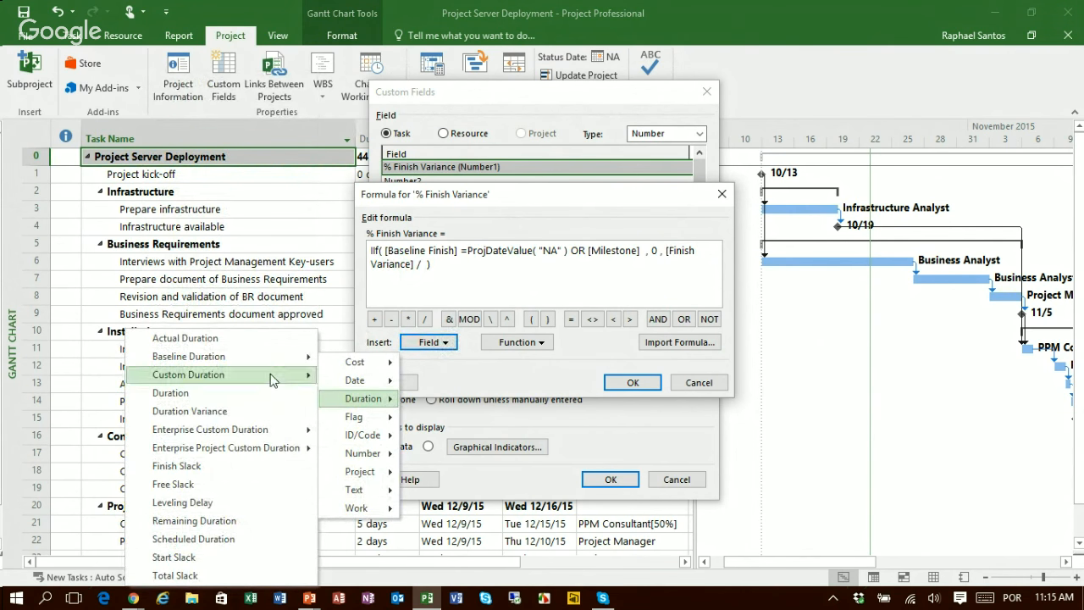
mouse_move(270, 360)
left_click(399, 390)
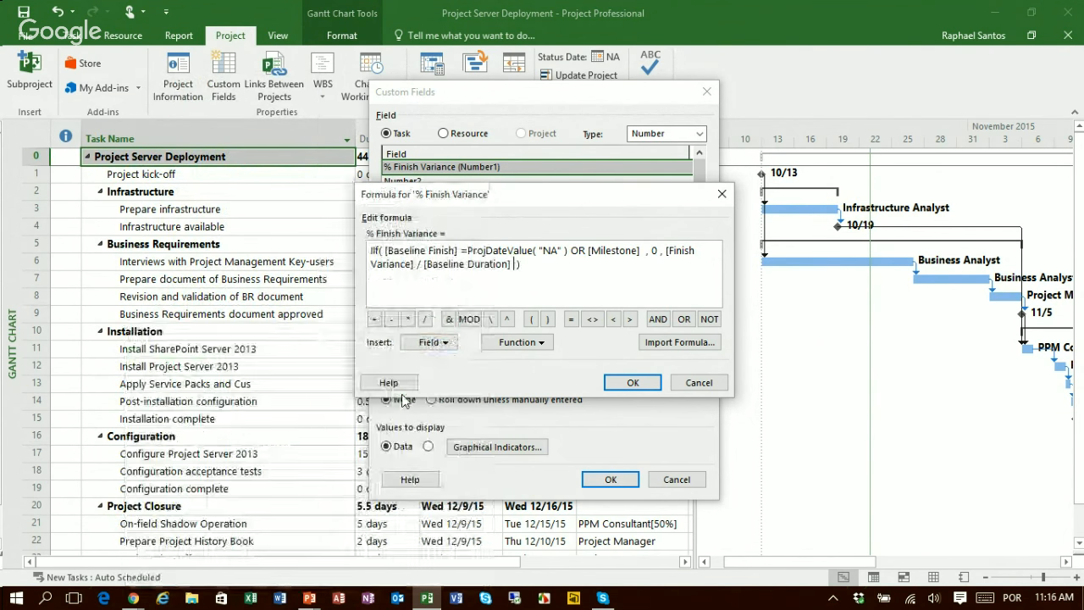
type("* 100")
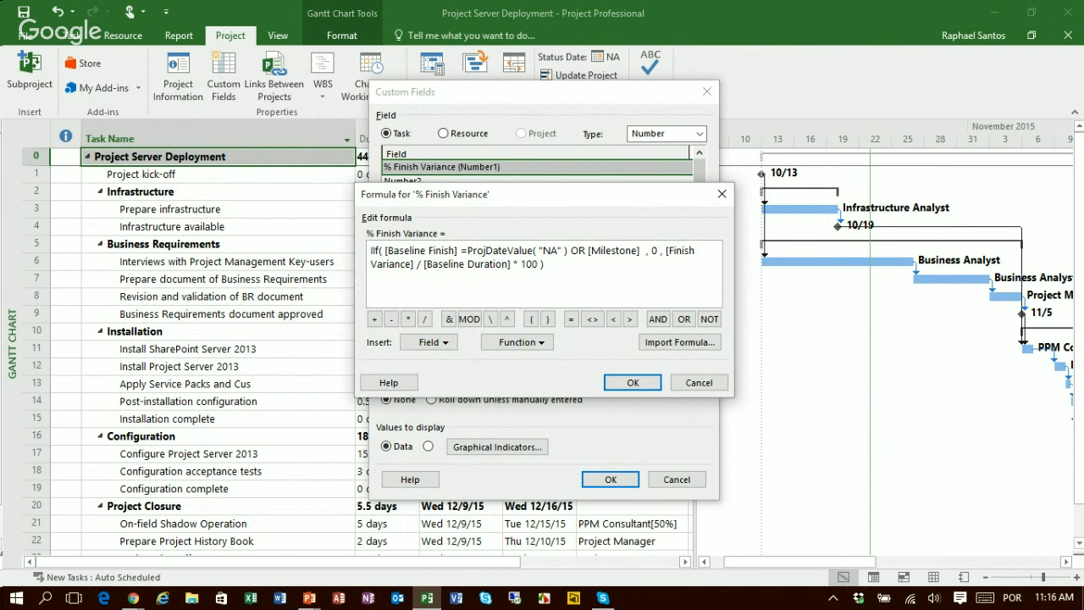
key("Right")
key("Right")
key("Right")
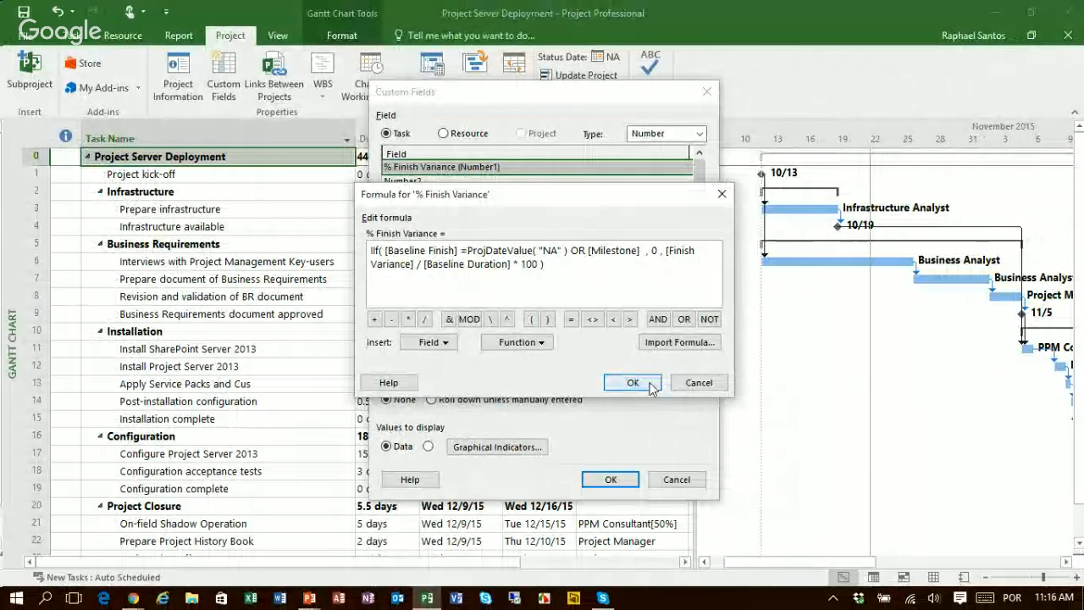
Step: Accept the formula and its data replacement, set task and group summary rows to use the formula, and apply the custom field
left_click(650, 386)
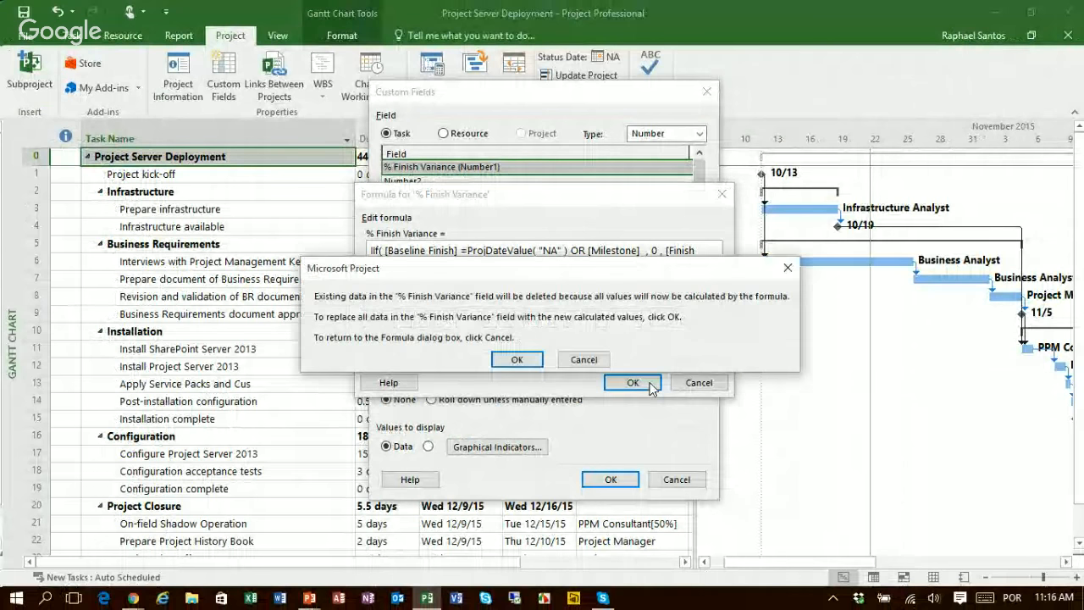
left_click(519, 359)
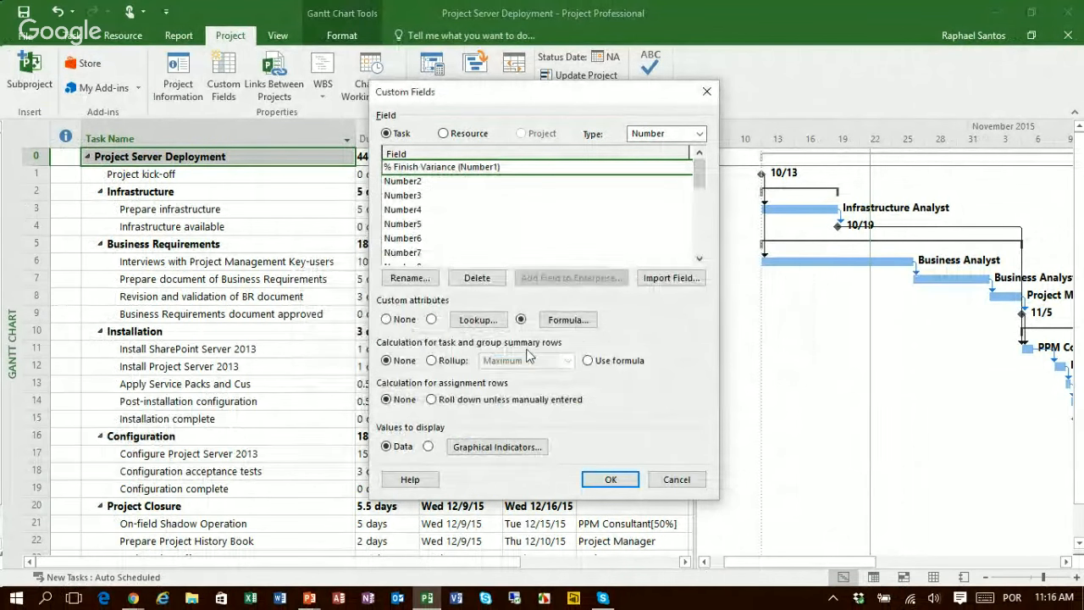
left_click(598, 364)
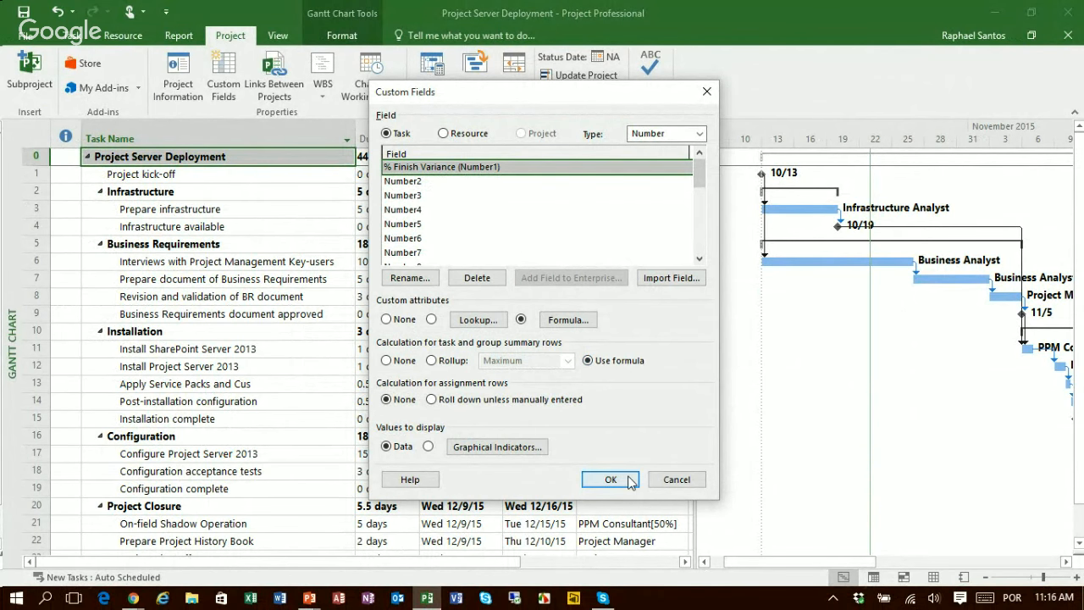
left_click(627, 476)
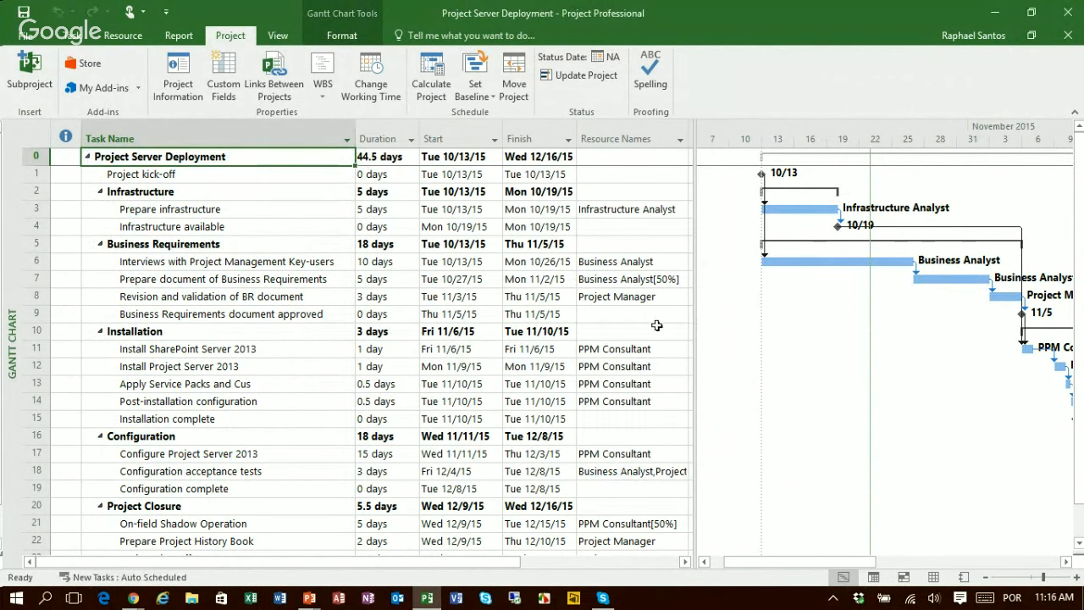
Step: Widen the task table and add the % Finish Variance (Number1) field as a new column after Resource Names
left_click_drag(693, 298, 879, 297)
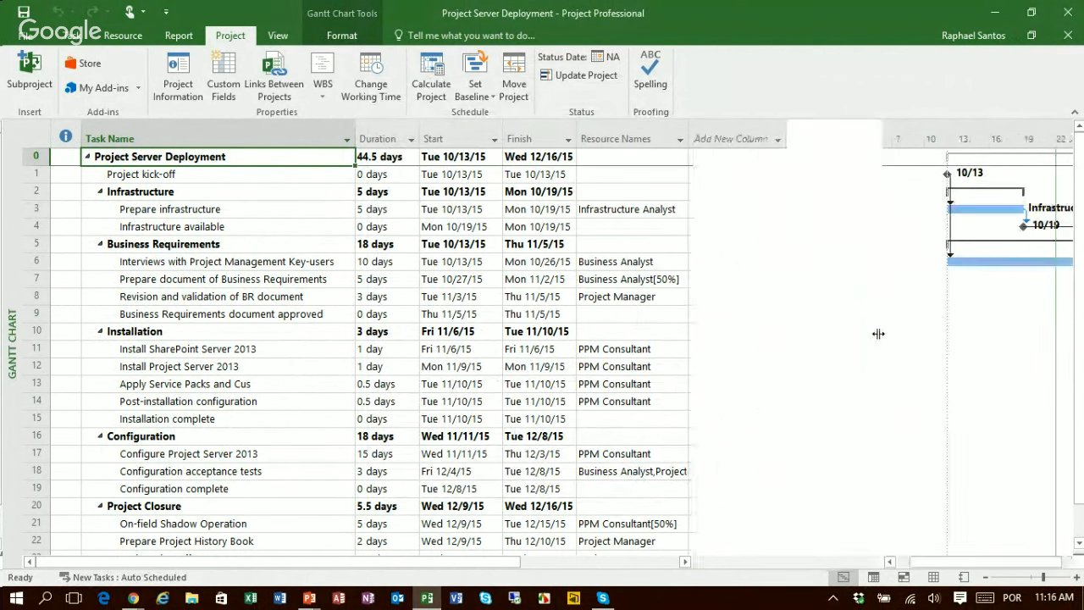
left_click(756, 134)
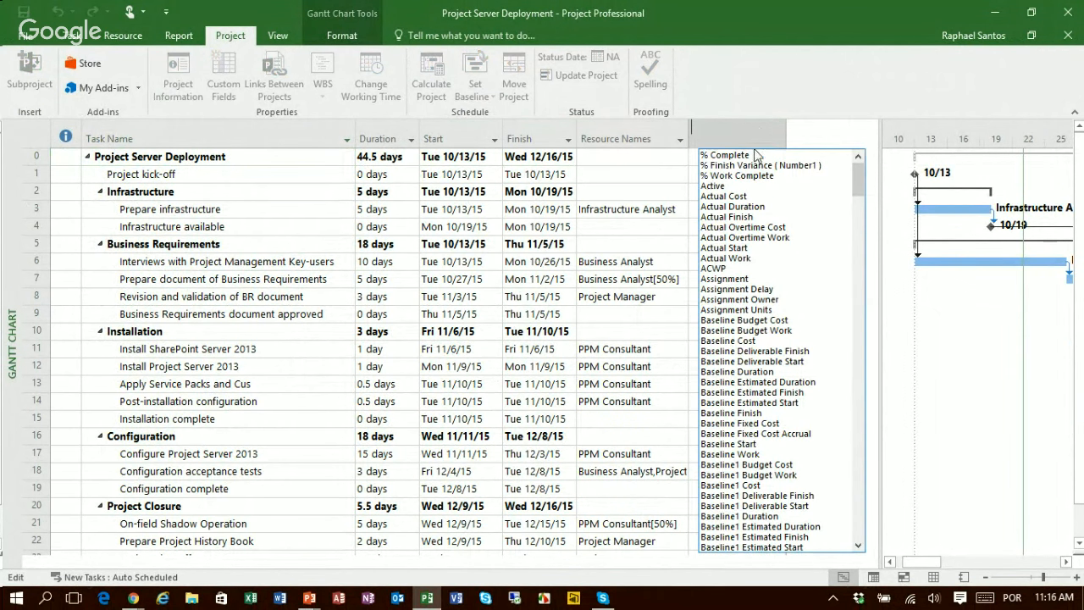
left_click(765, 167)
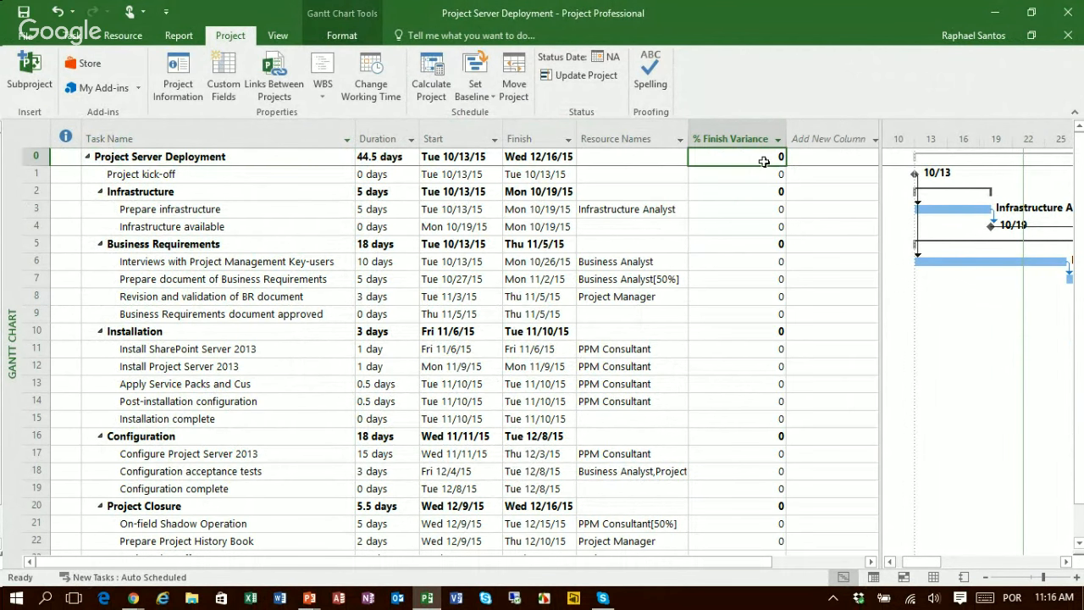
Step: Center the data alignment of the % Finish Variance column
right_click(725, 139)
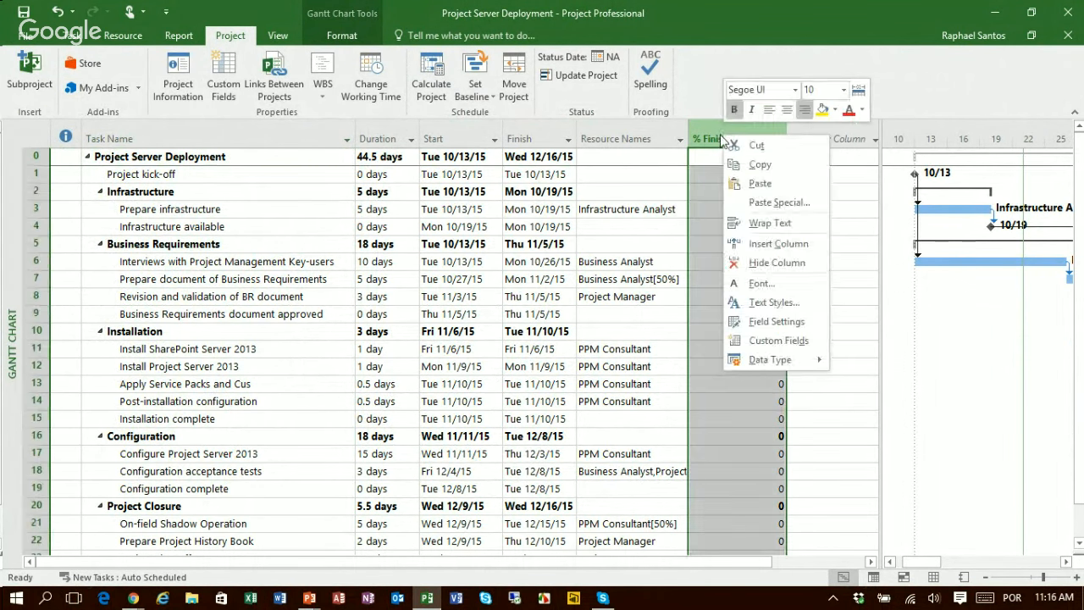
left_click(777, 322)
left_click(568, 308)
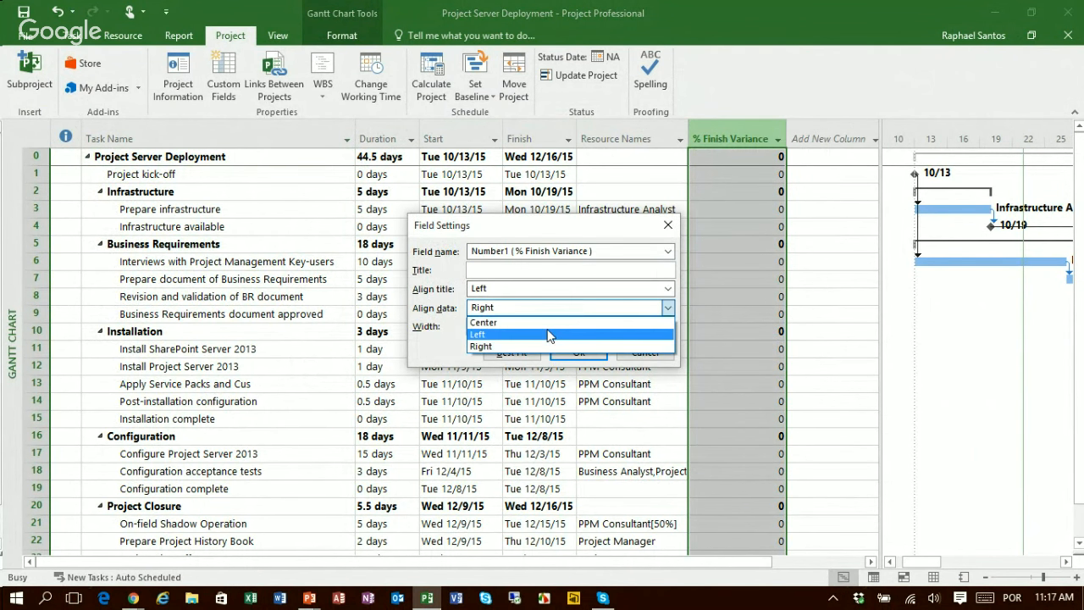
left_click(553, 332)
left_click(563, 356)
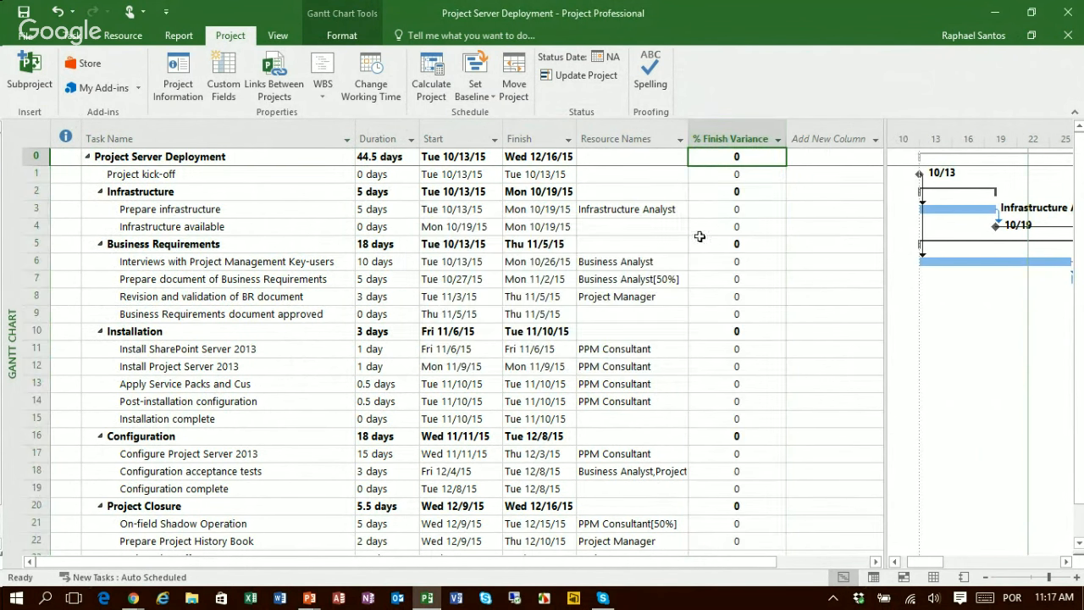
Step: Set the baseline for the project schedule
left_click(742, 211)
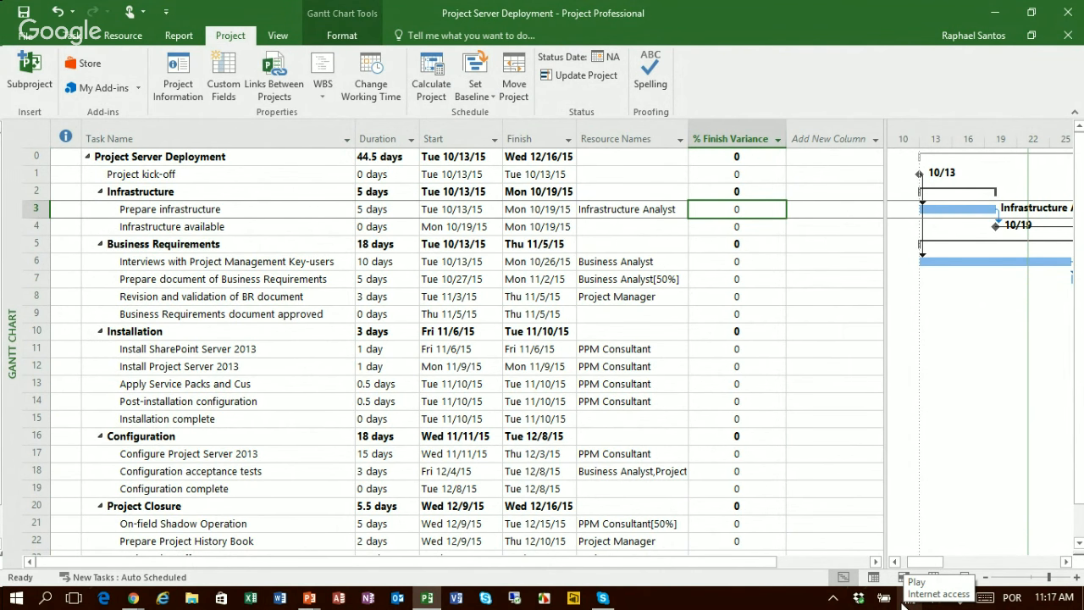
left_click(471, 93)
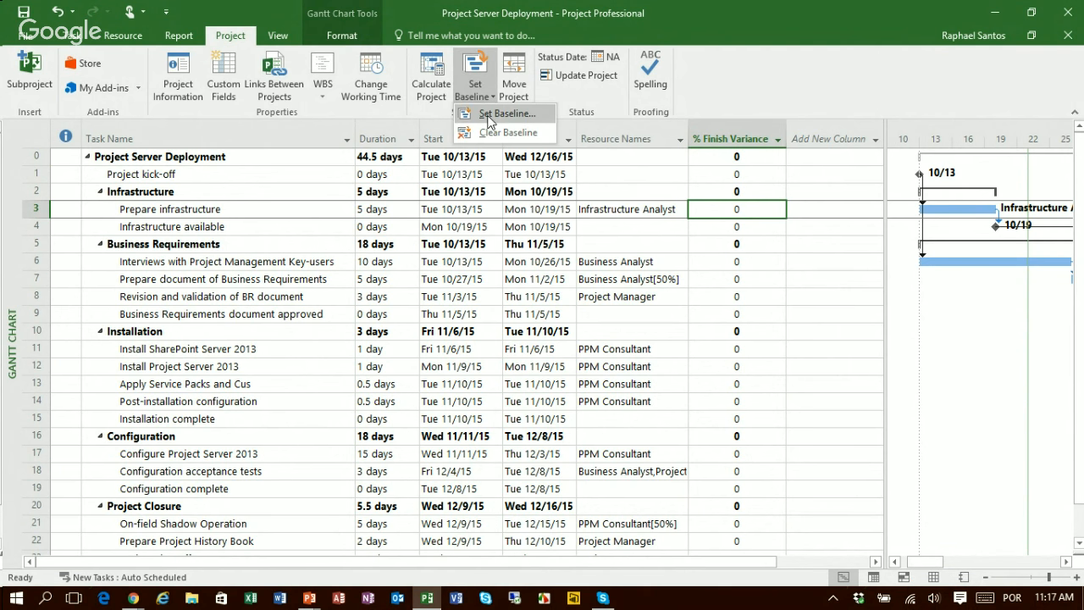
left_click(489, 121)
left_click(579, 412)
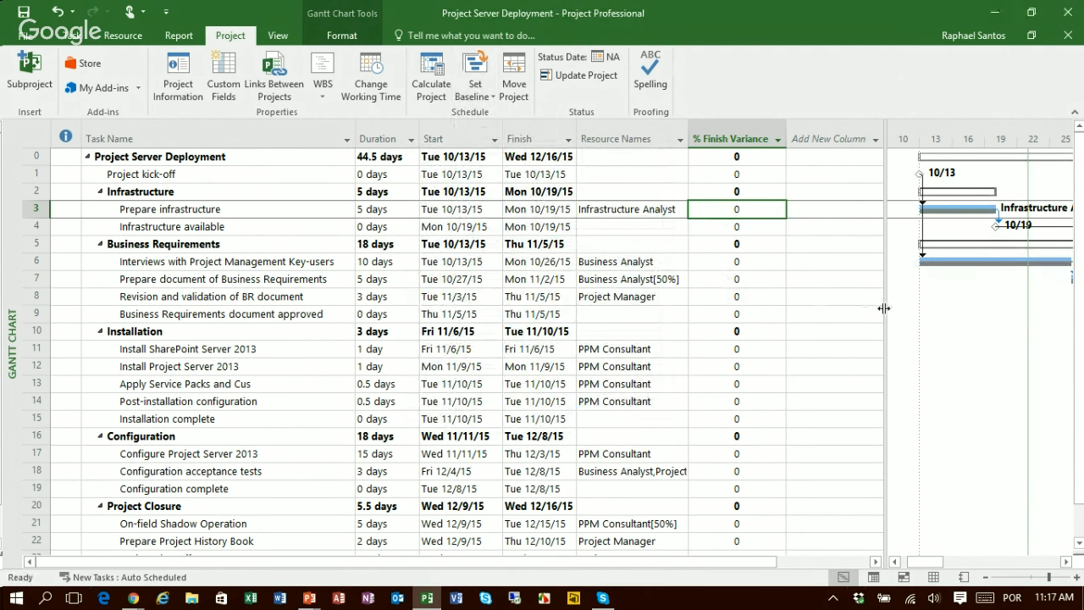
Step: Examine the Prepare infrastructure task's assigned resource, start date and finish date in the task table
left_click_drag(883, 308, 795, 309)
key("Left")
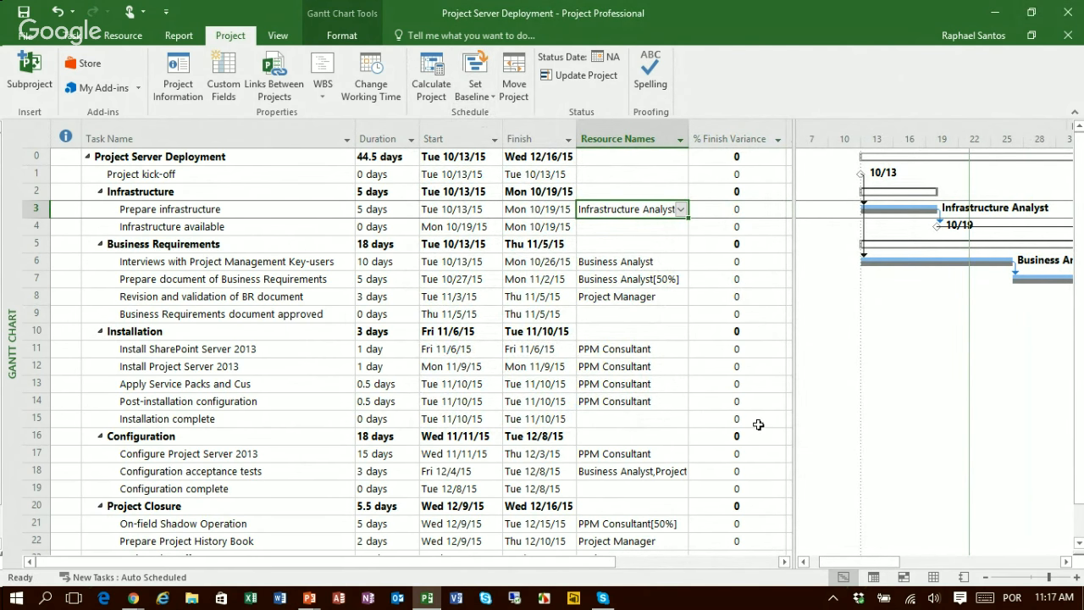
key("Home")
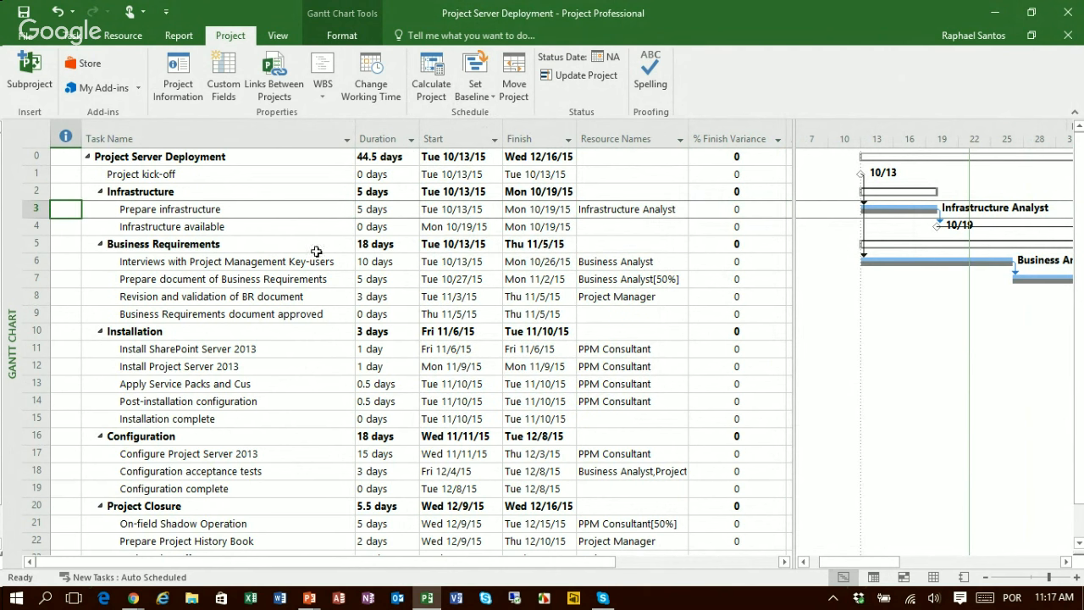
left_click(248, 211)
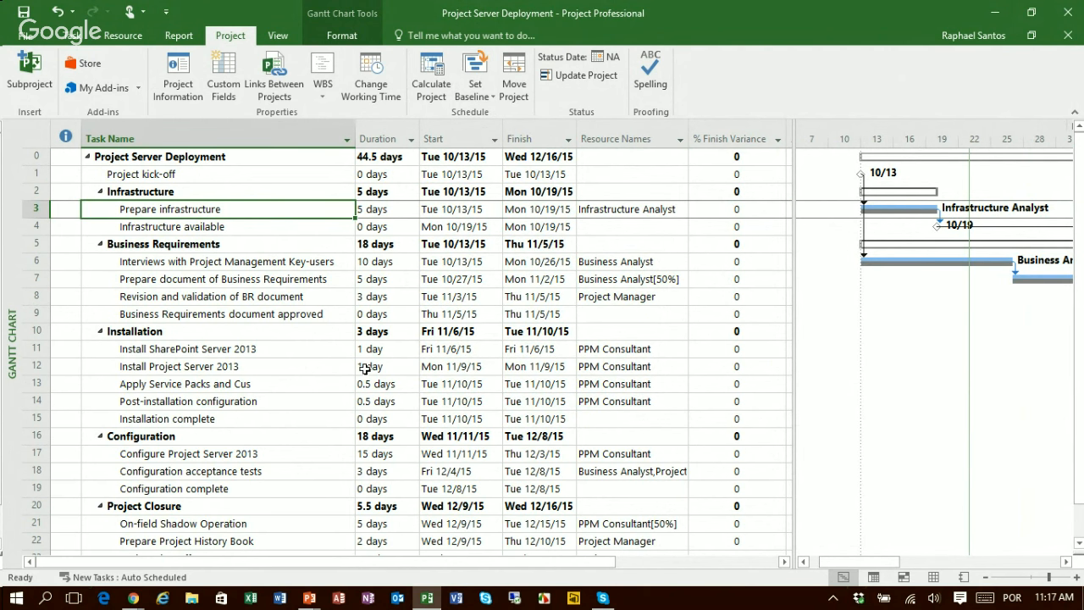
left_click(453, 209)
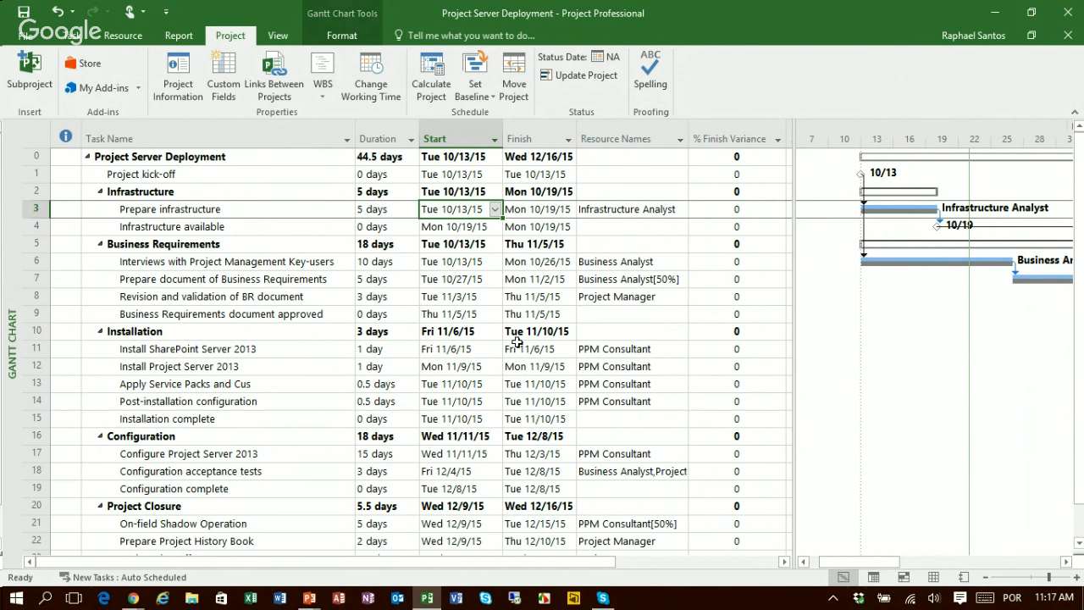
left_click(544, 212)
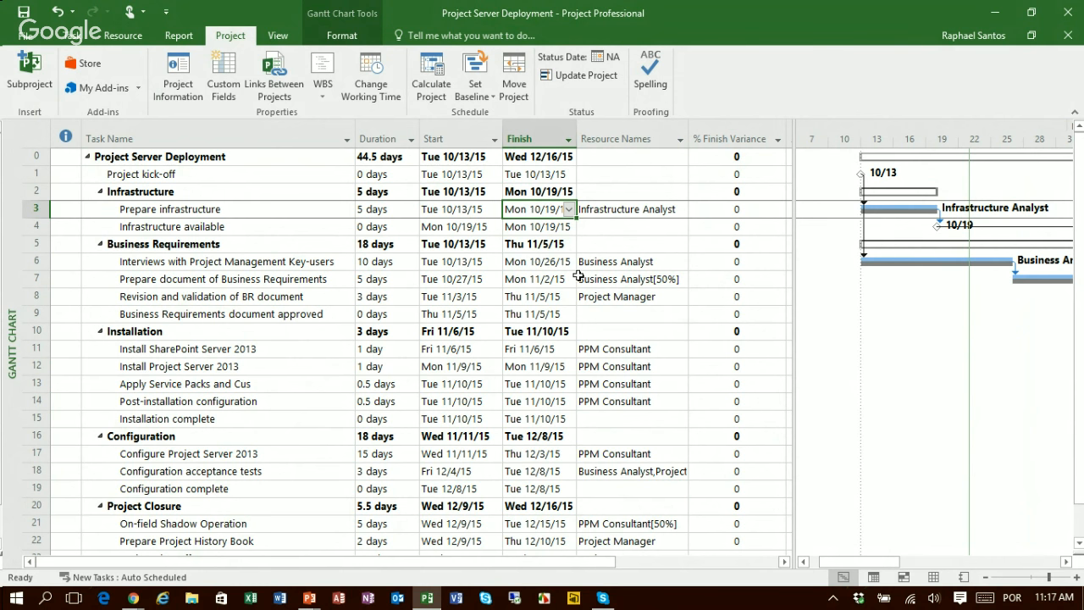
key("Left")
key("Left")
key("Left")
key("Left")
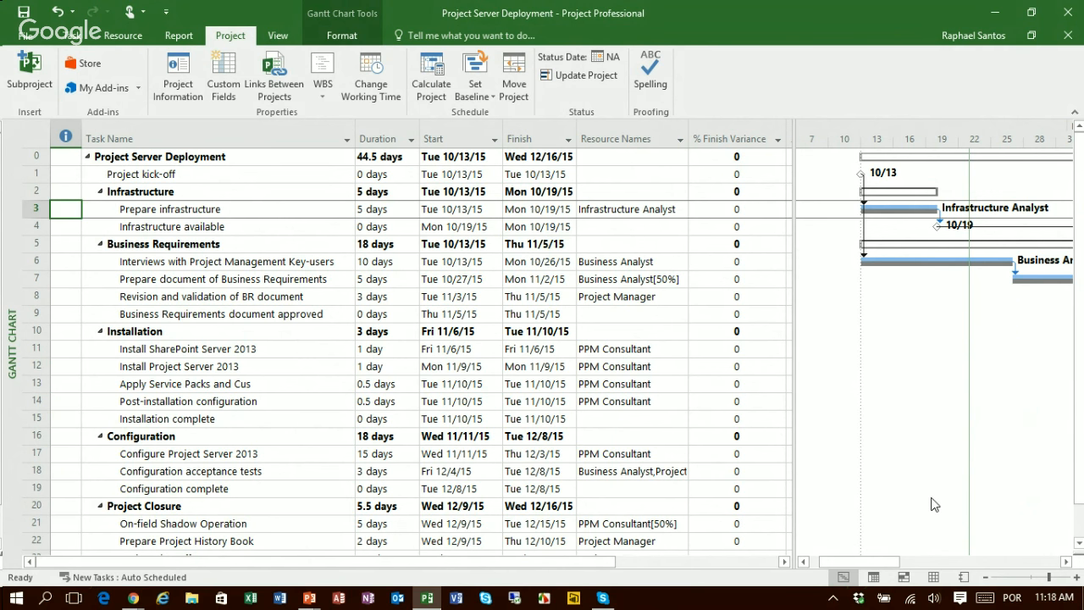
Step: Switch to the Resource Sheet and open the working time settings for the Infrastructure Analyst
left_click(934, 577)
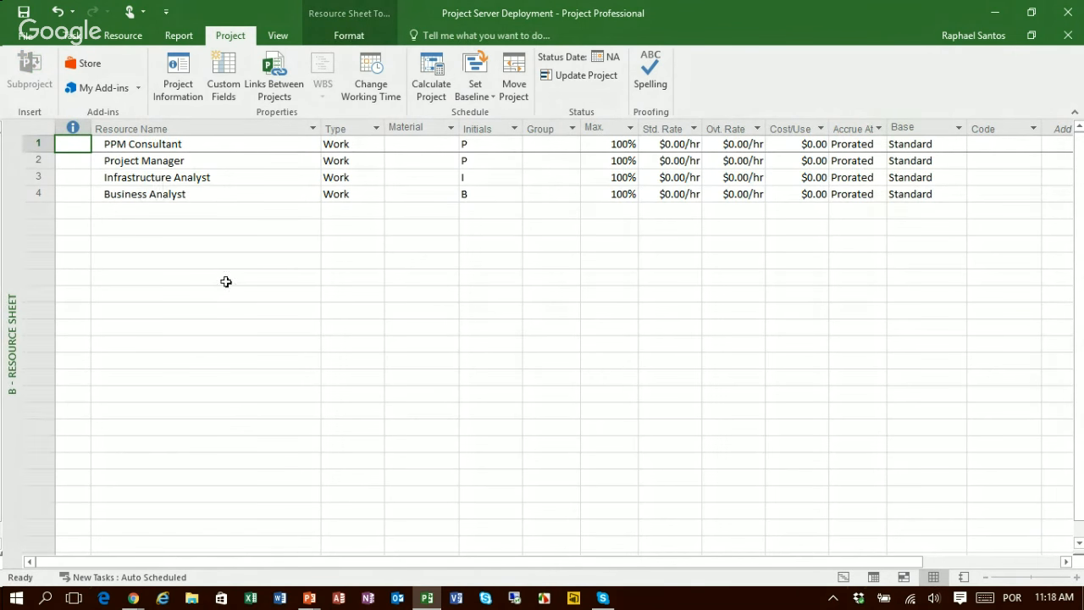
left_click(174, 178)
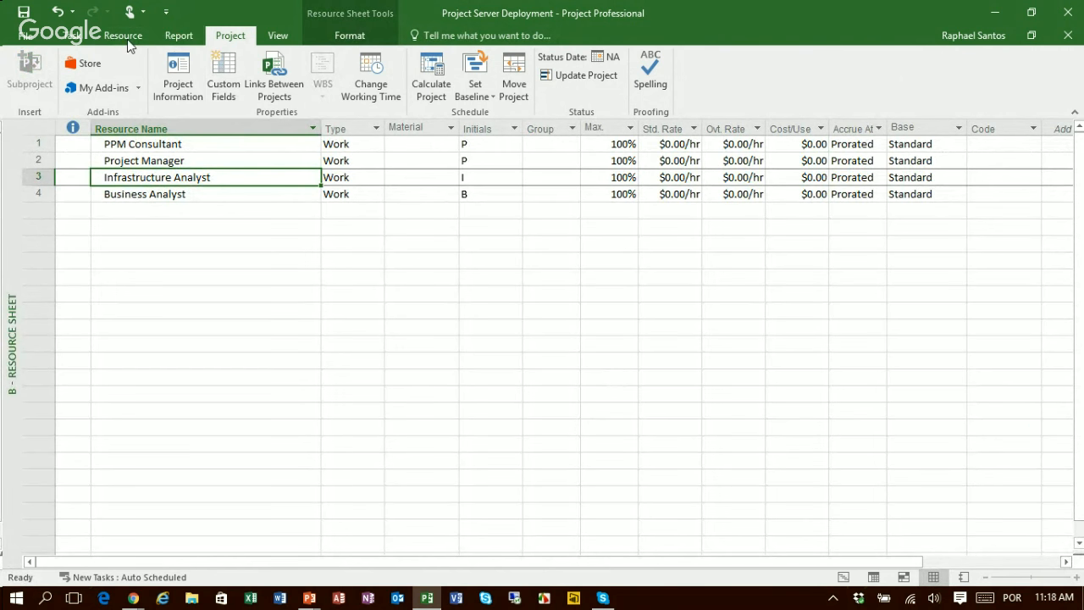
left_click(370, 76)
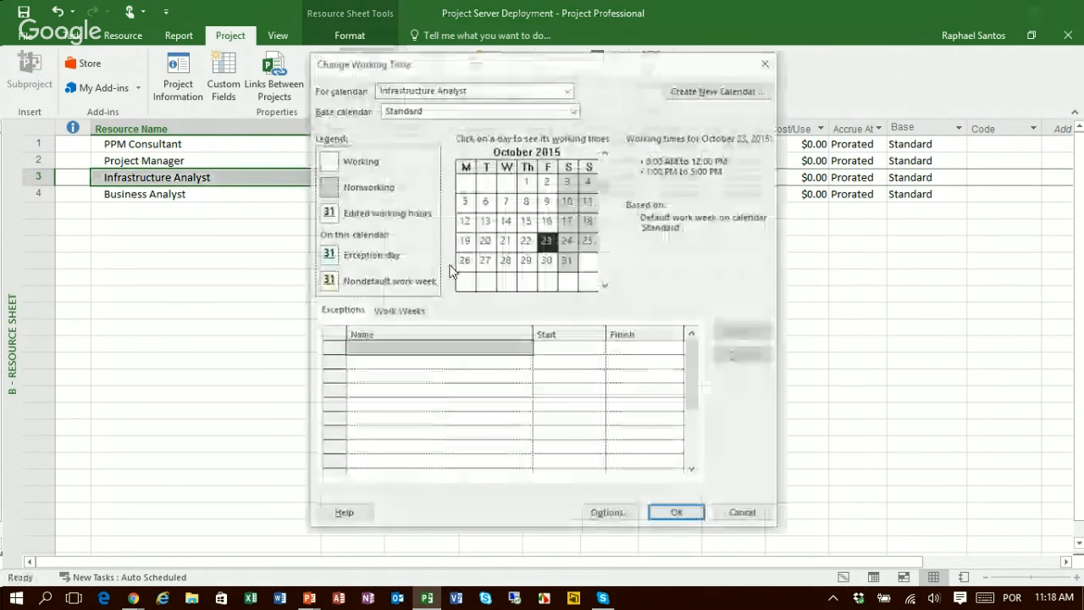
Step: Add a calendar exception named Medical Leave for the Infrastructure Analyst from 10/14/2015 to 10/15/2015
left_click(486, 222)
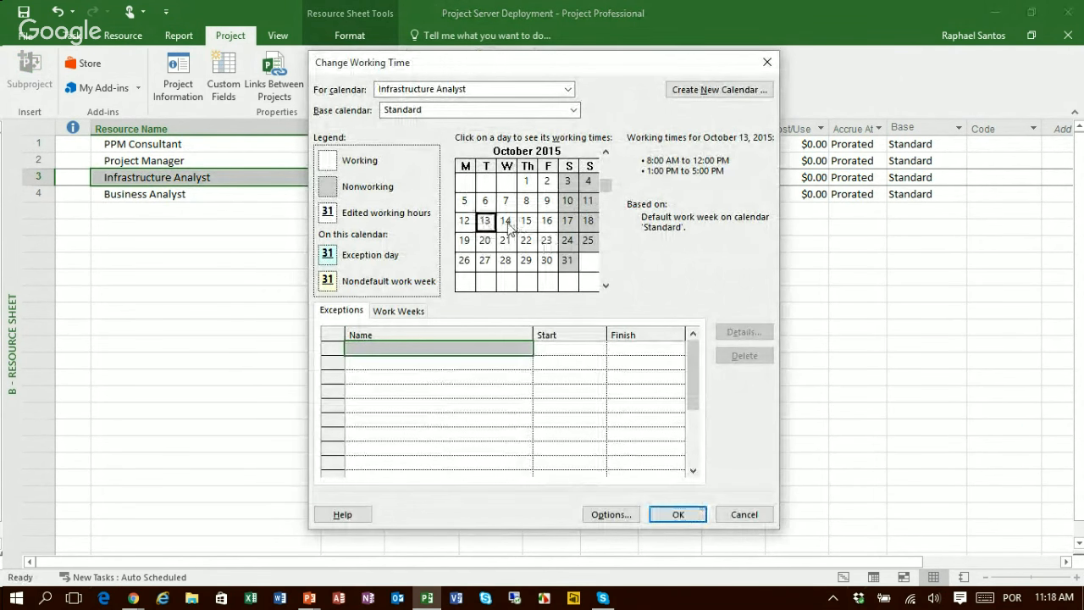
left_click(507, 222)
left_click_drag(510, 227, 526, 225)
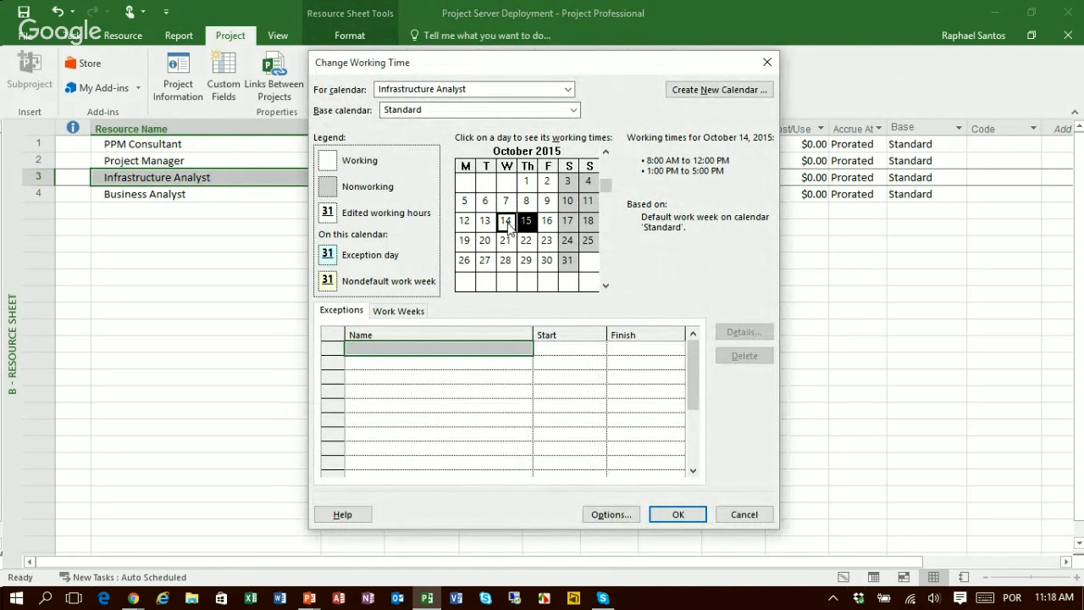
left_click(481, 349)
type("Me")
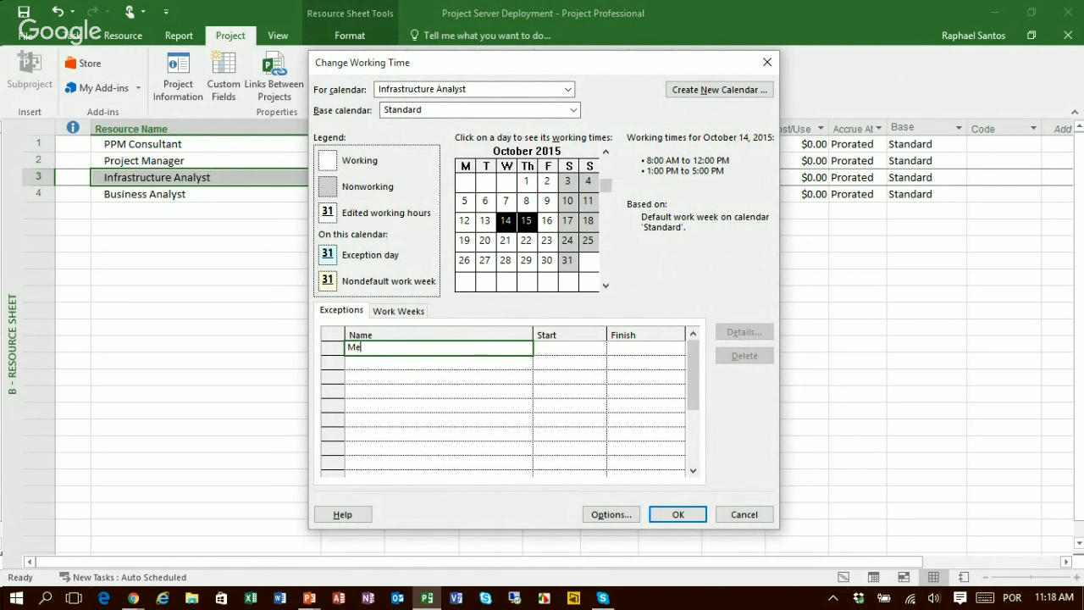
type("dical Leave")
key("Return")
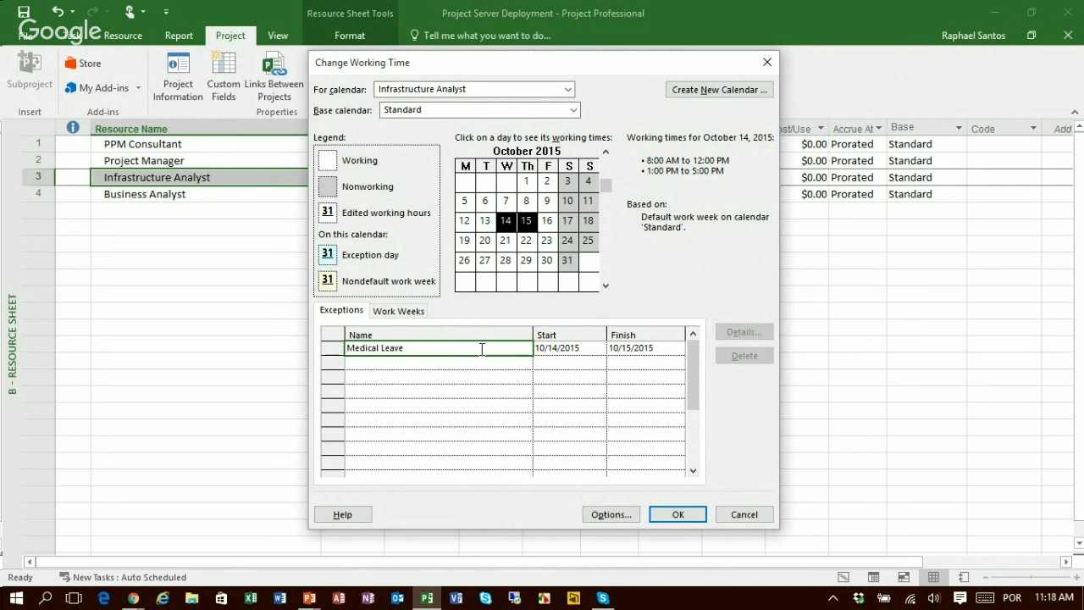
Step: Apply the Infrastructure Analyst's working time change and return to the Gantt Chart view
left_click(682, 514)
left_click(76, 35)
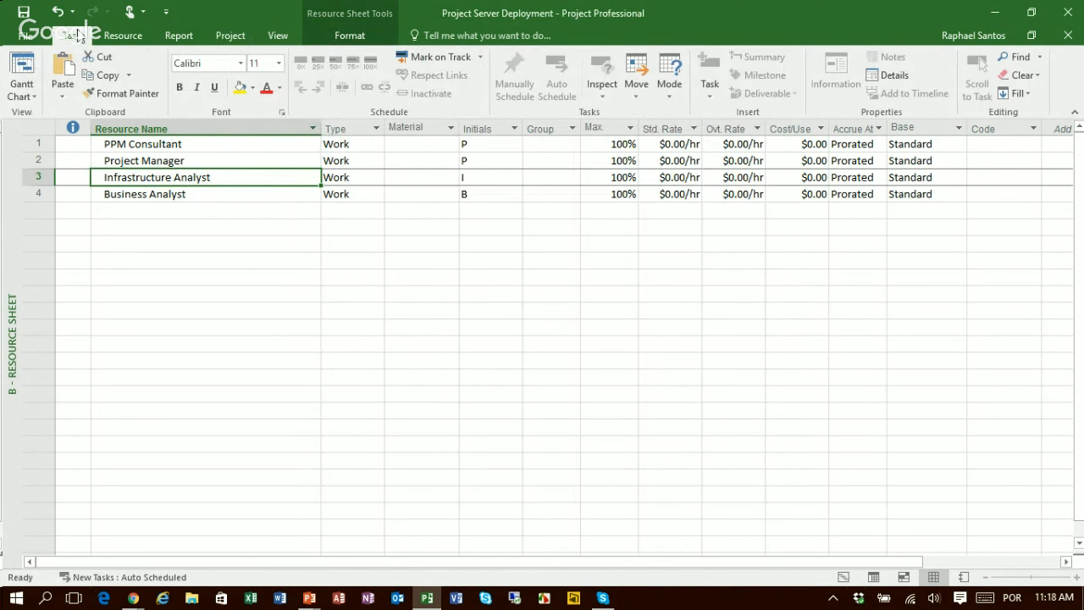
left_click(26, 71)
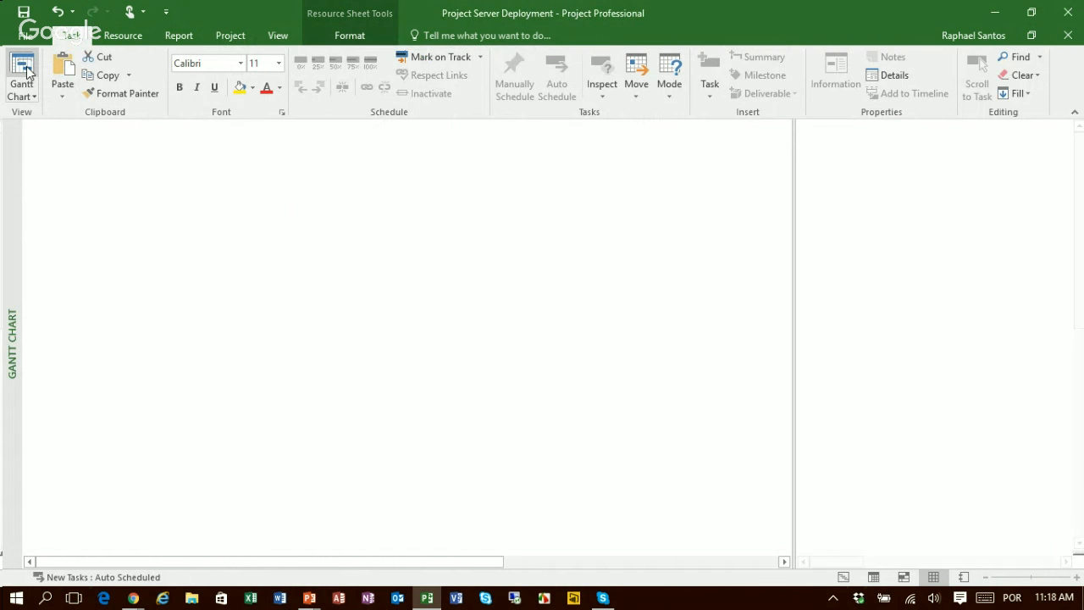
Step: Examine the % Finish Variance of the Prepare infrastructure task and the Project Server Deployment summary task
left_click(712, 212)
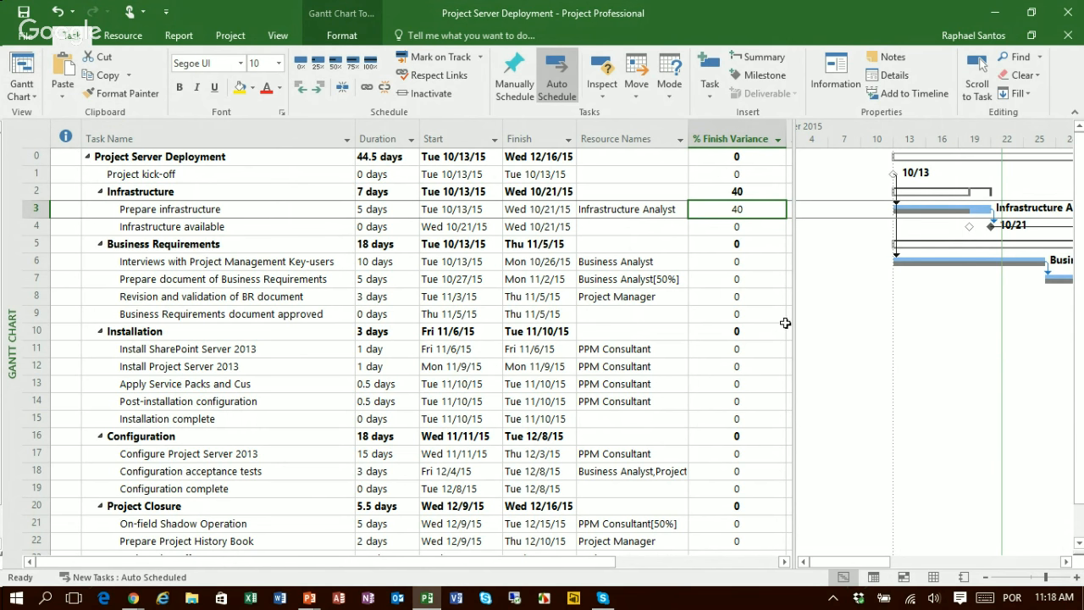
left_click(735, 156)
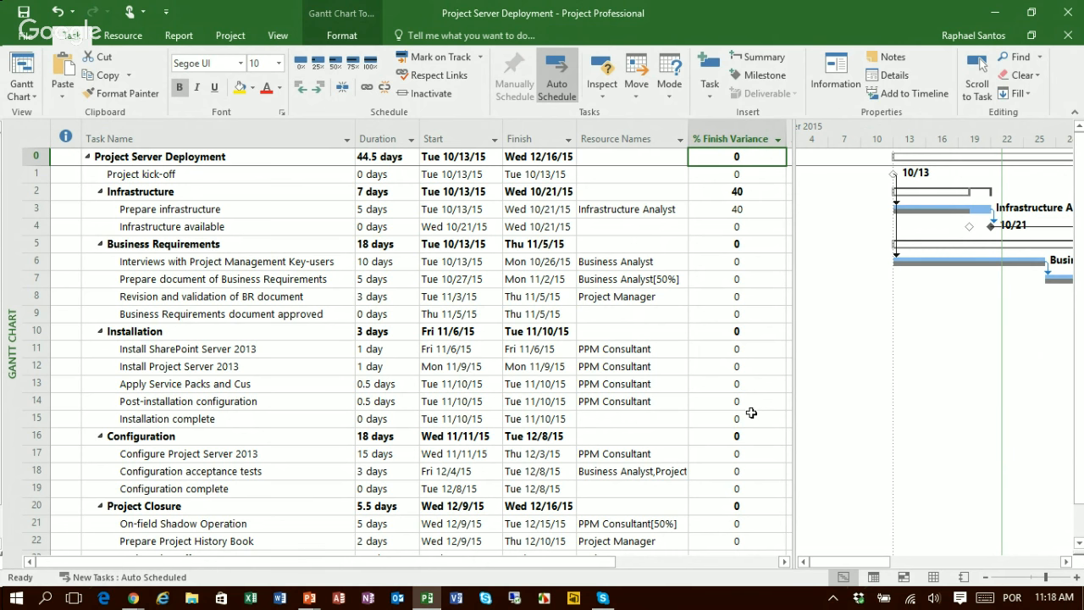
left_click(709, 212)
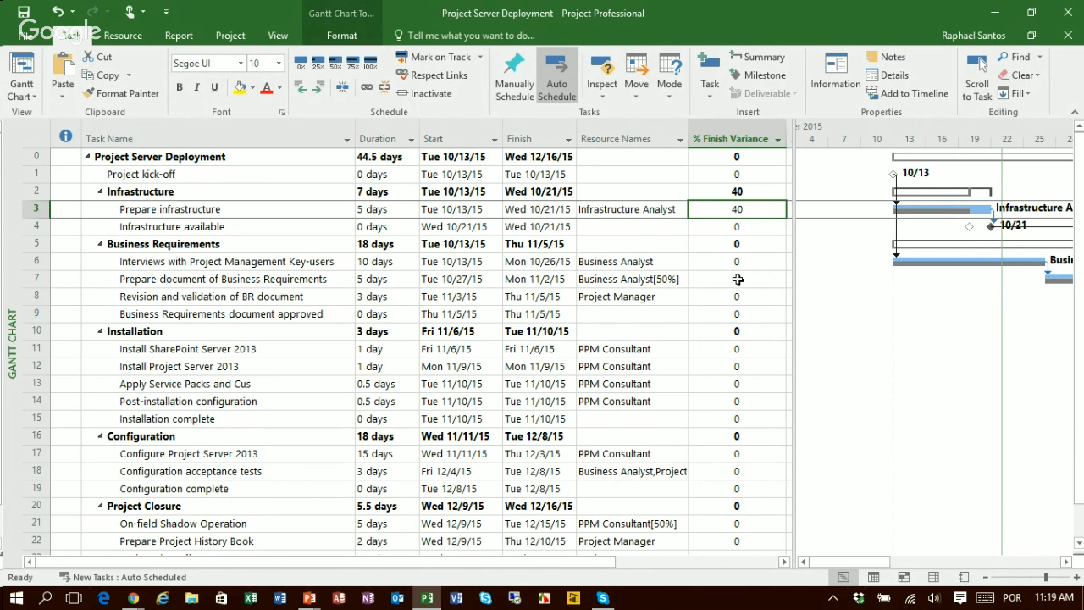
Step: Turn on critical task highlighting and widen the chart area to inspect the project's critical path
left_click(316, 38)
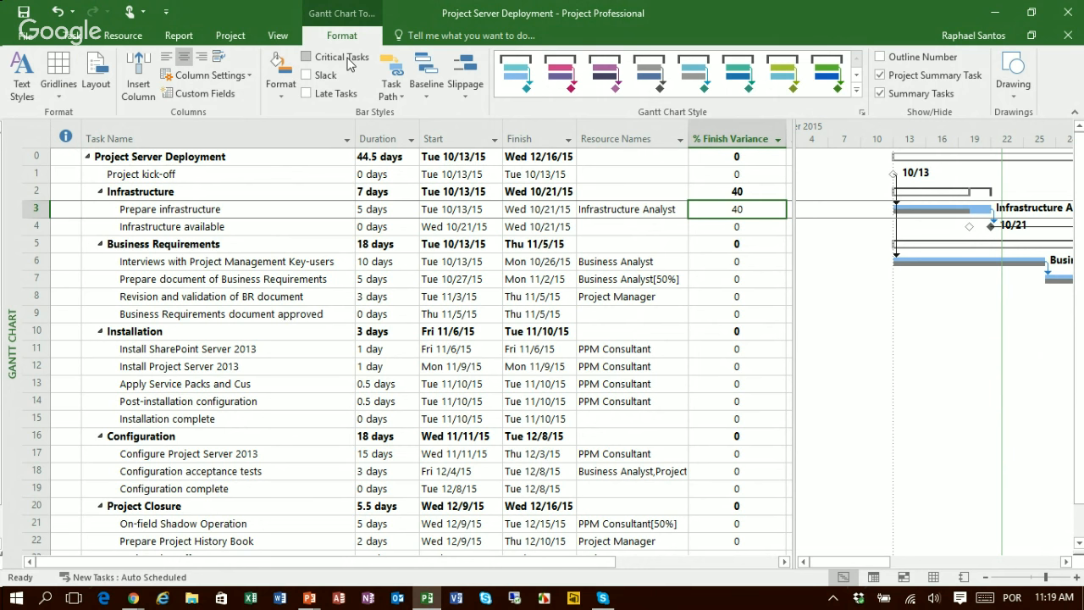
left_click(342, 59)
mouse_move(787, 271)
left_mouse_down()
mouse_move(763, 273)
mouse_move(786, 272)
left_mouse_up()
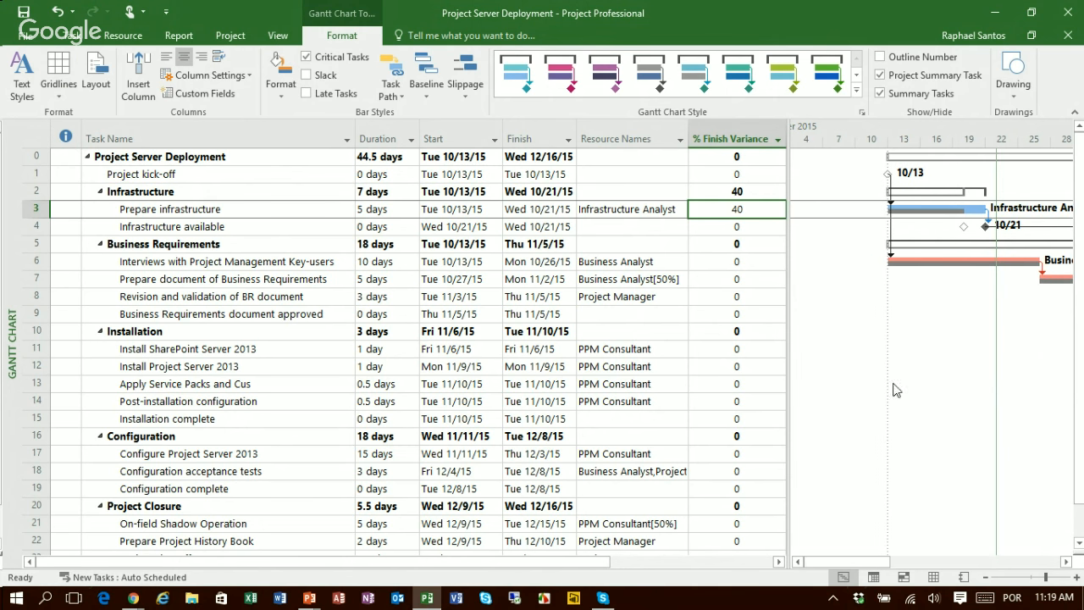
left_click(1066, 562)
left_click(1066, 562)
left_click(1065, 562)
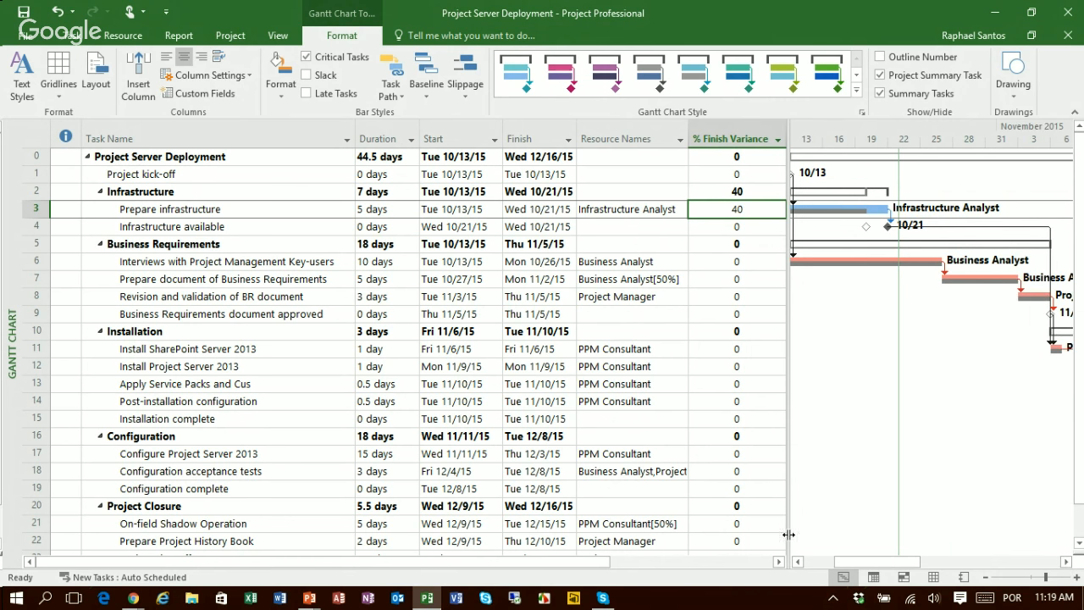
left_click_drag(788, 532, 504, 485)
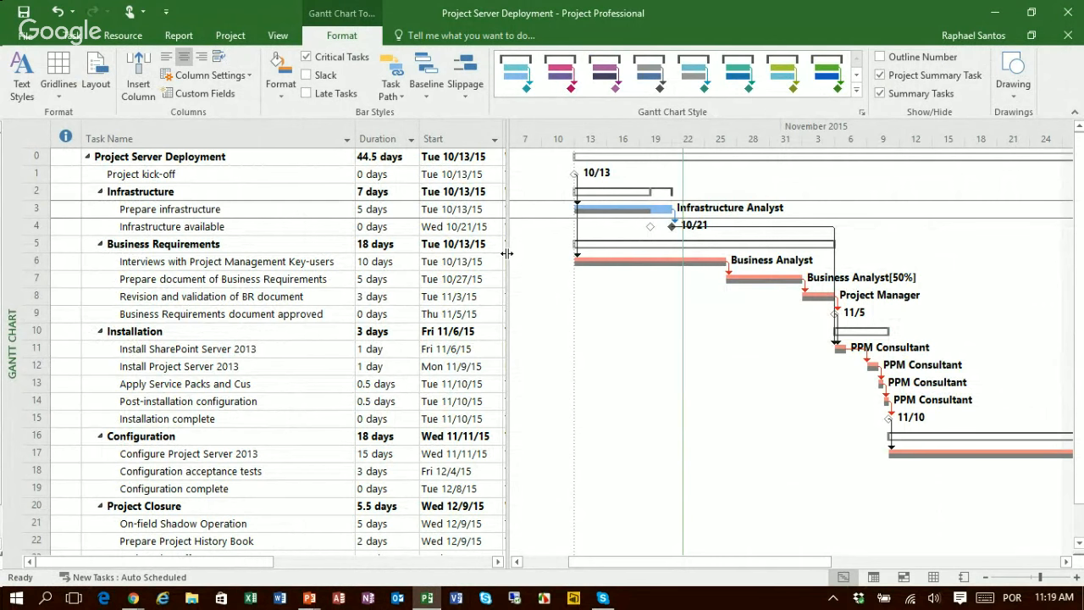
Step: Widen the task table and add a Total Slack column after % Finish Variance
left_click_drag(507, 254, 856, 253)
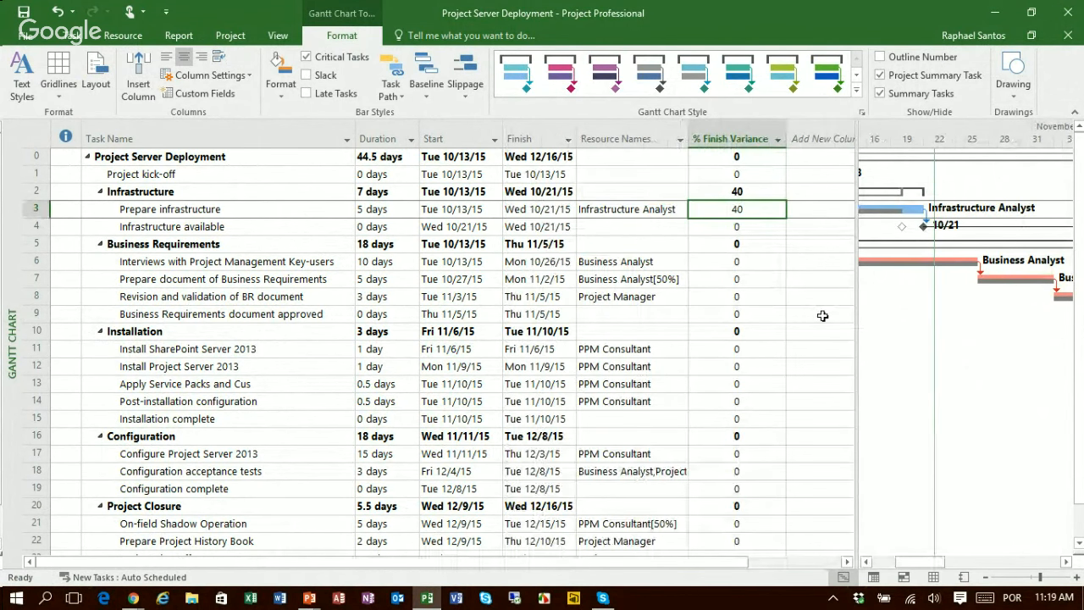
left_click_drag(855, 286, 920, 294)
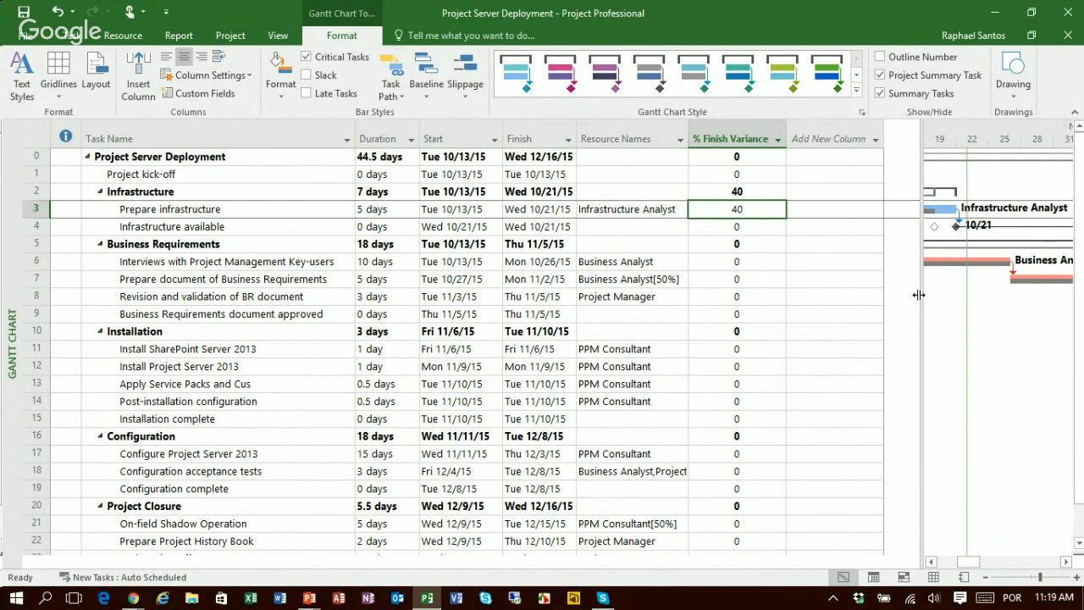
left_click(855, 139)
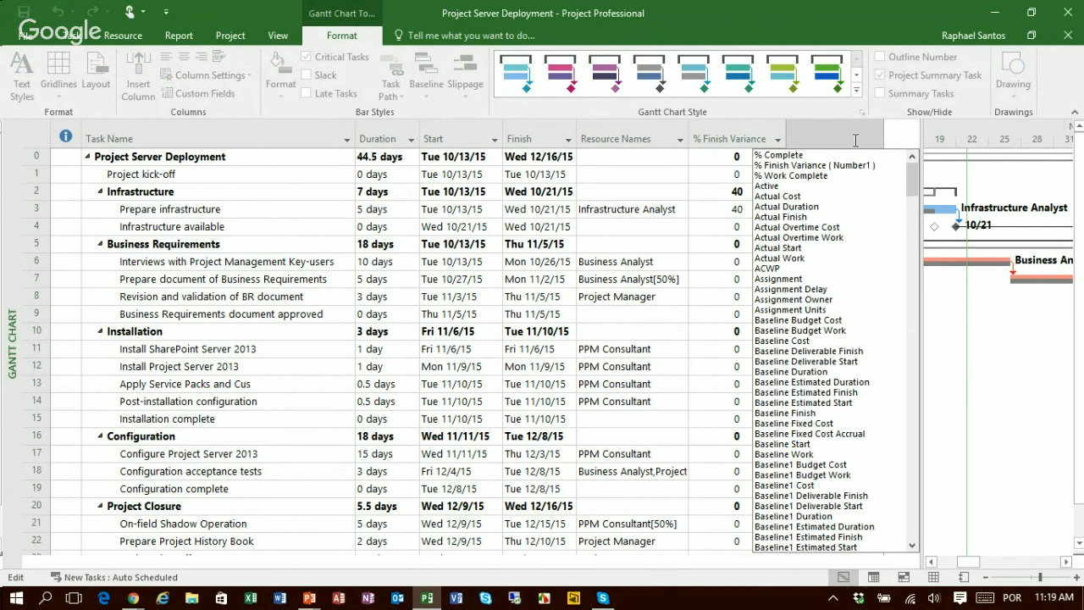
type("total Slack")
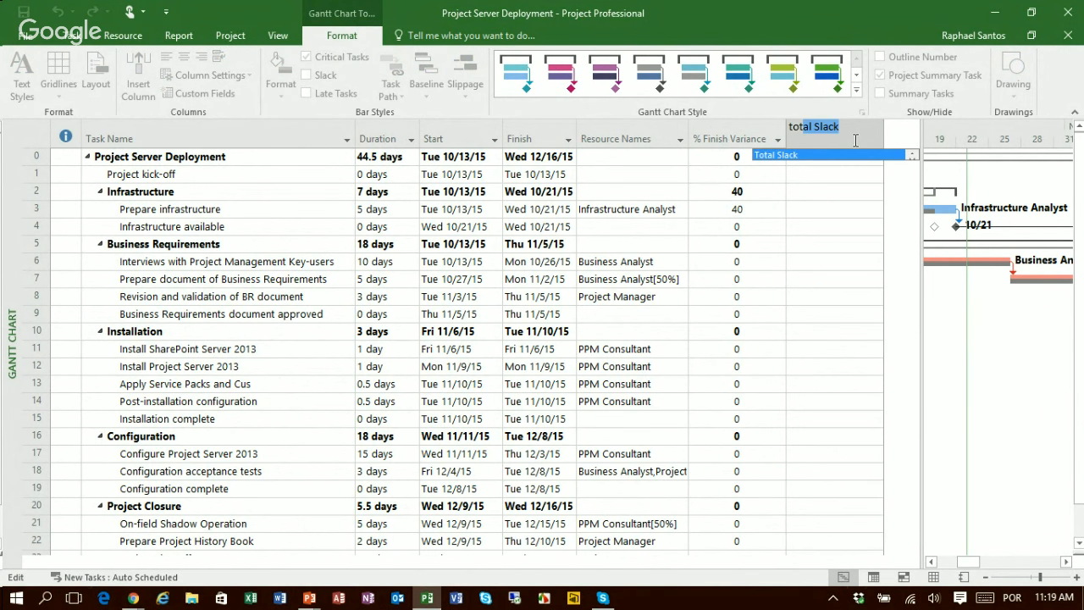
key("Return")
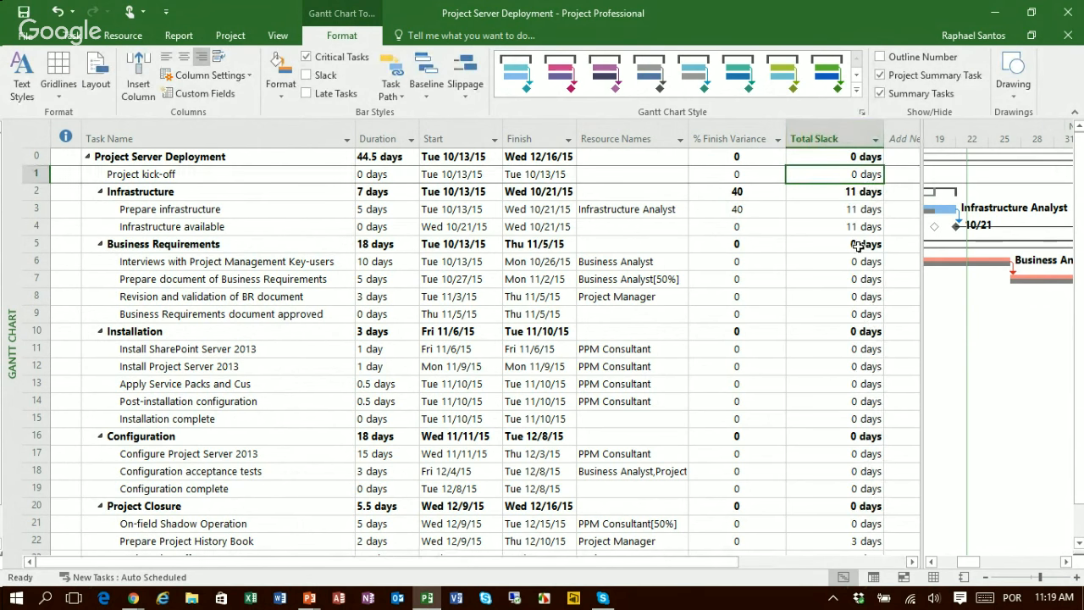
Step: Check the Prepare infrastructure task's total slack and hide the Total Slack column
left_click(863, 210)
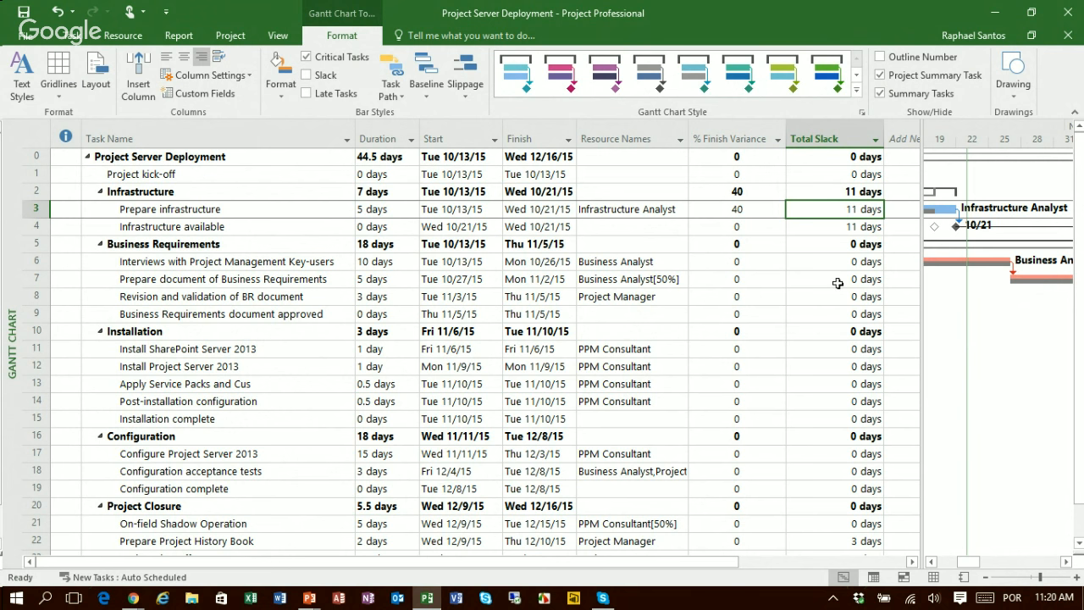
right_click(812, 142)
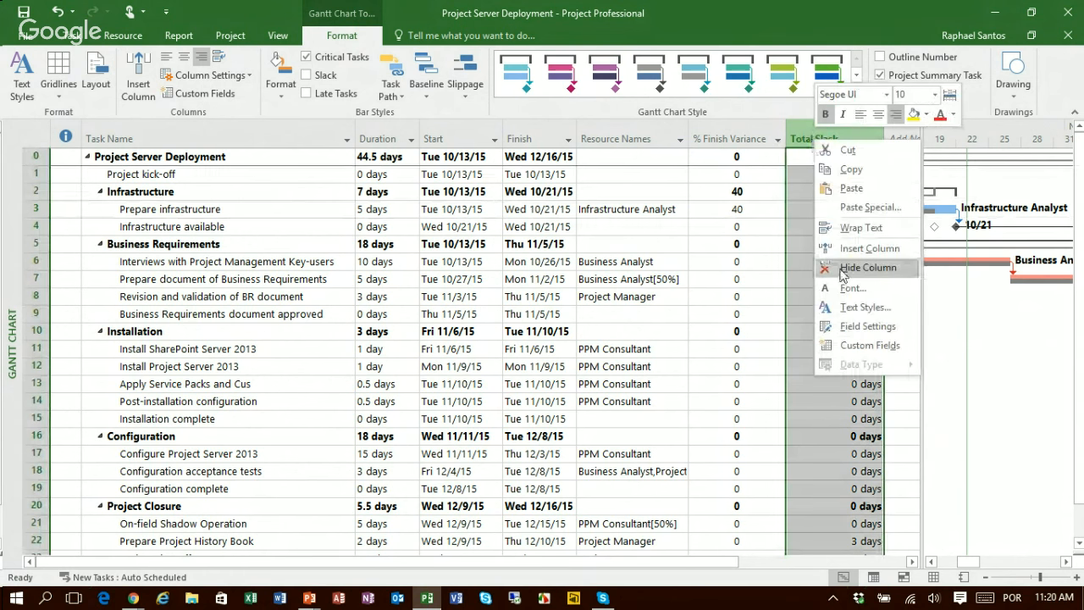
left_click(868, 267)
Step: Compare the Project Server Deployment summary row with the Prepare infrastructure task's % Finish Variance
left_click(220, 156)
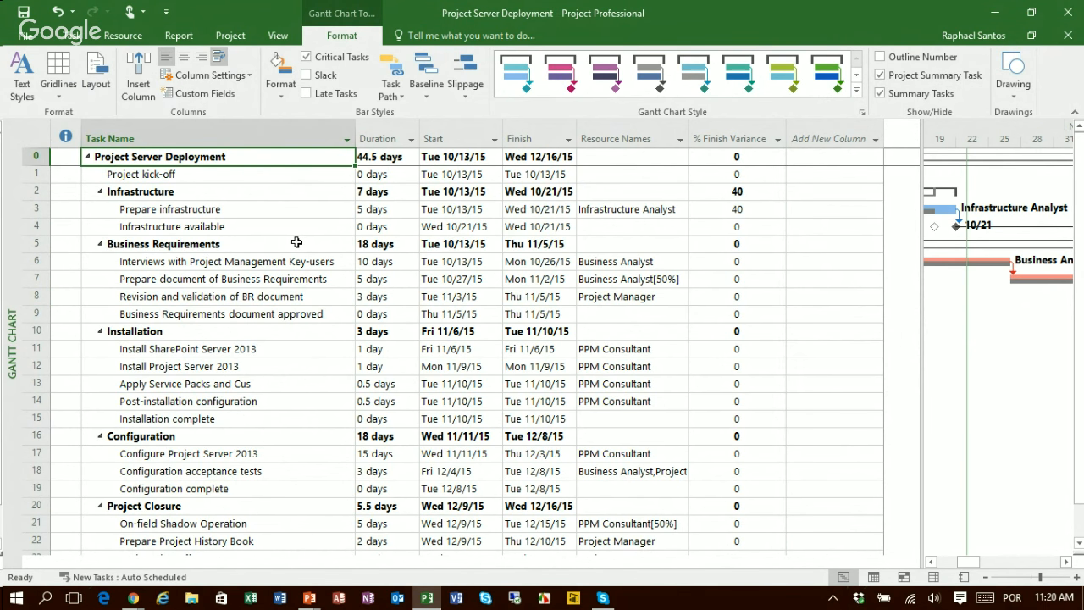
left_click(754, 215)
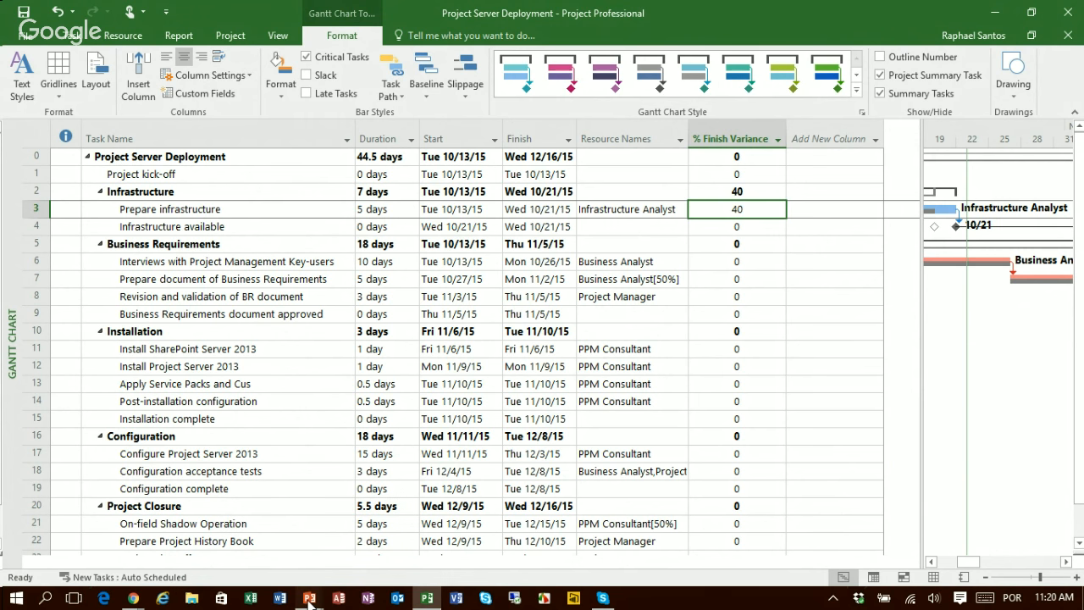
Step: Switch to the PowerPoint slide show and advance to the slide The Critical Path Rule
mouse_move(309, 601)
left_click(358, 542)
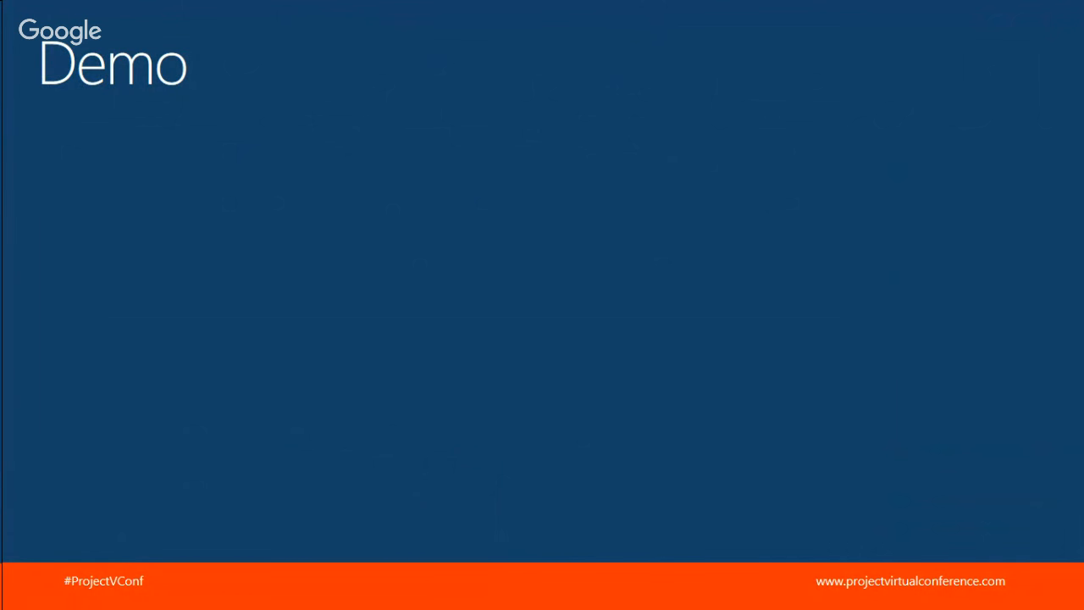
key("Right")
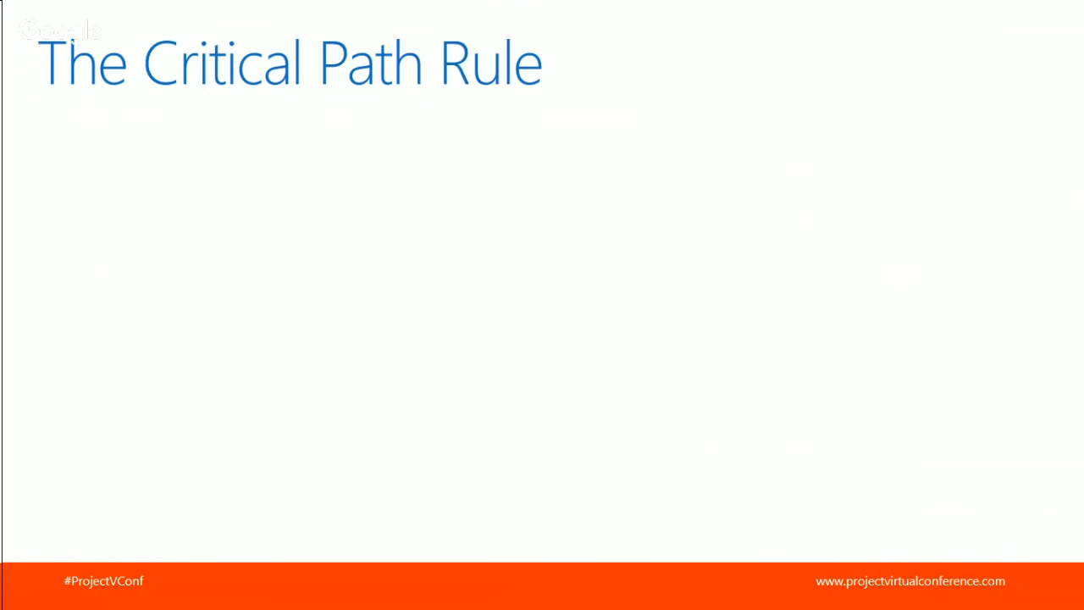
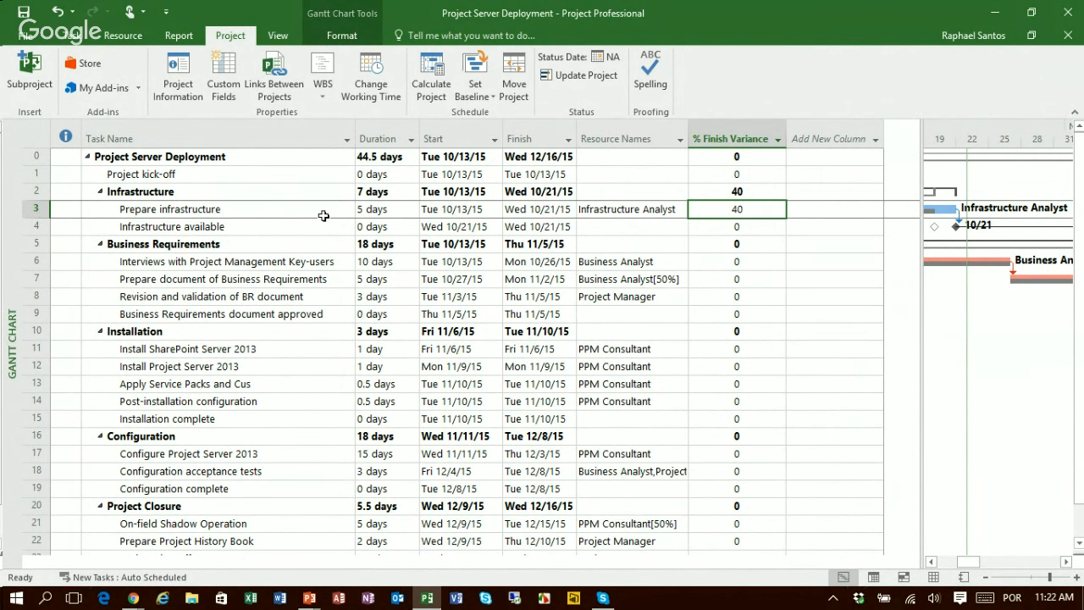
Step: Open the custom fields settings and list the task fields of type Text
left_click(226, 92)
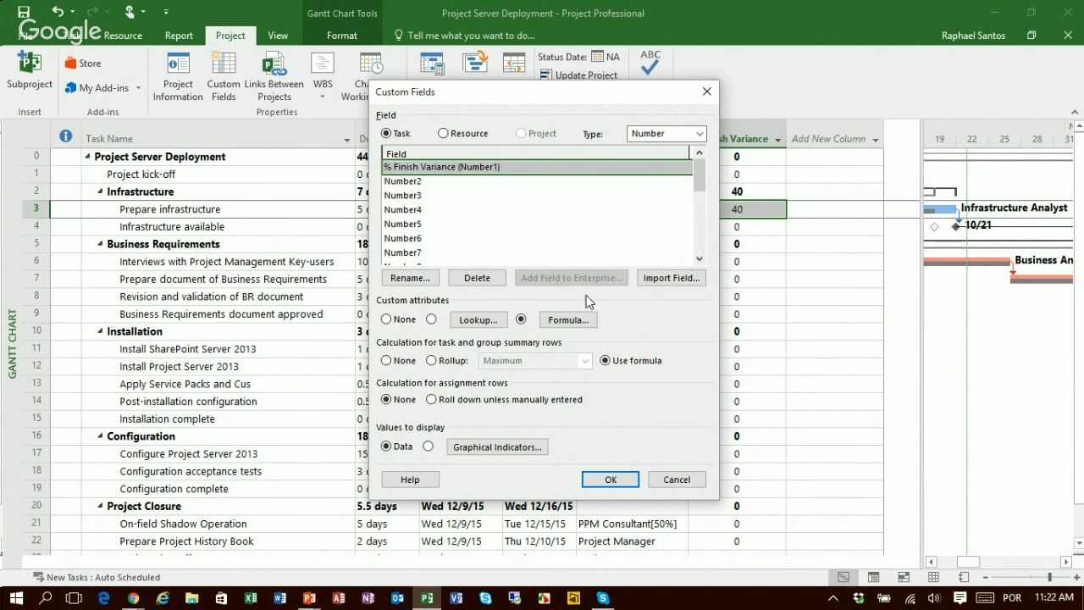
left_click(649, 136)
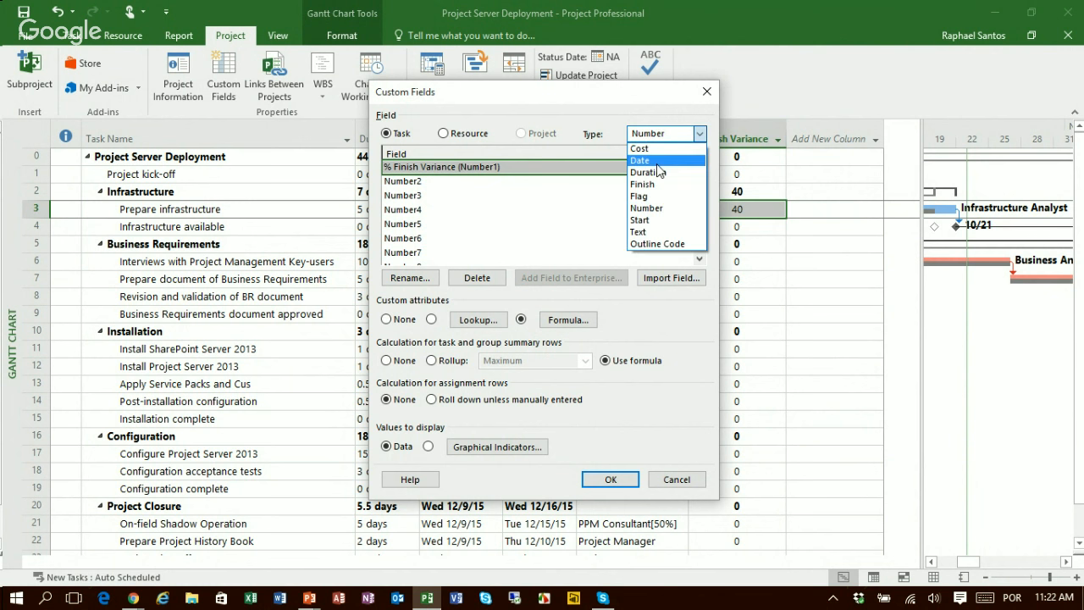
left_click(658, 231)
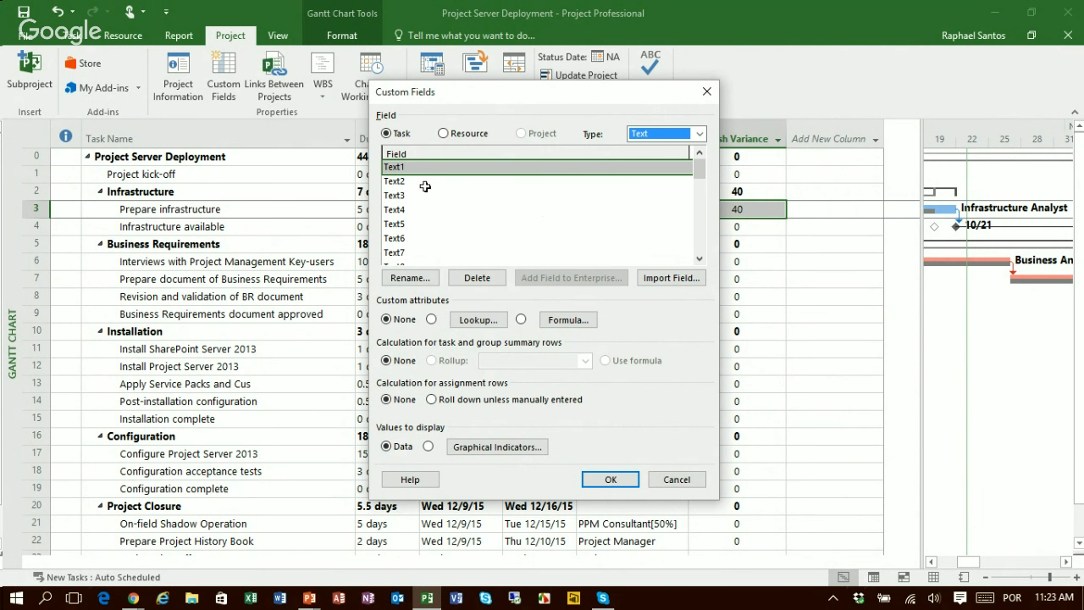
left_click(677, 133)
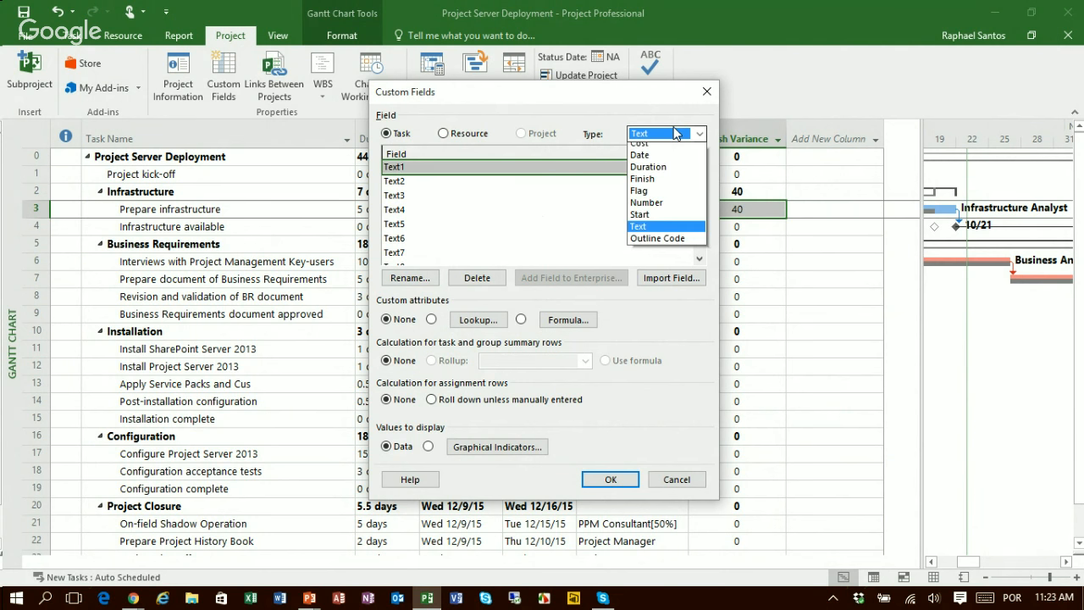
left_click(647, 203)
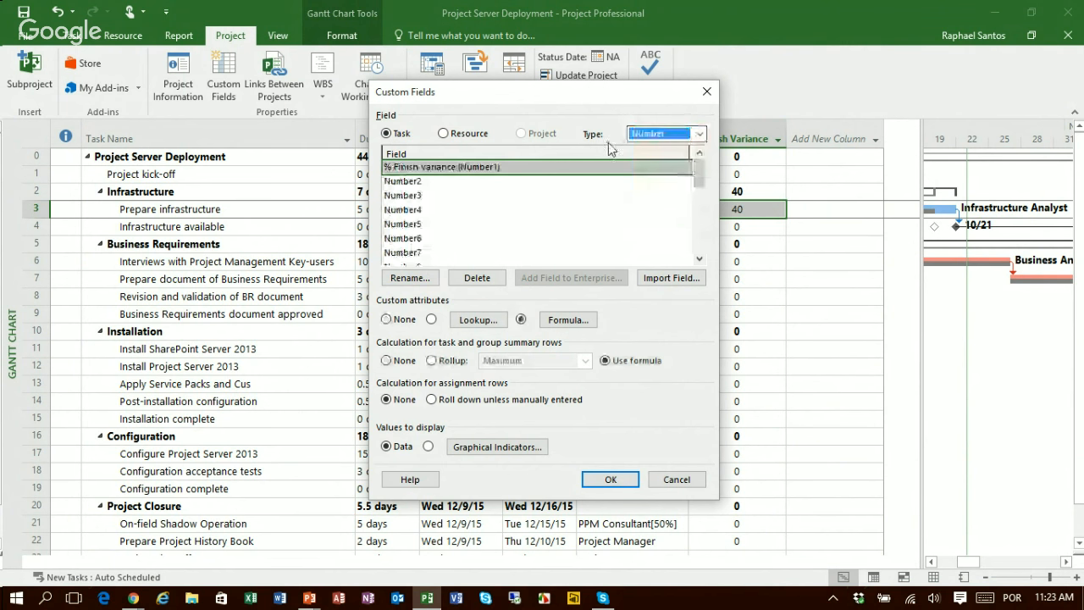
left_click(685, 135)
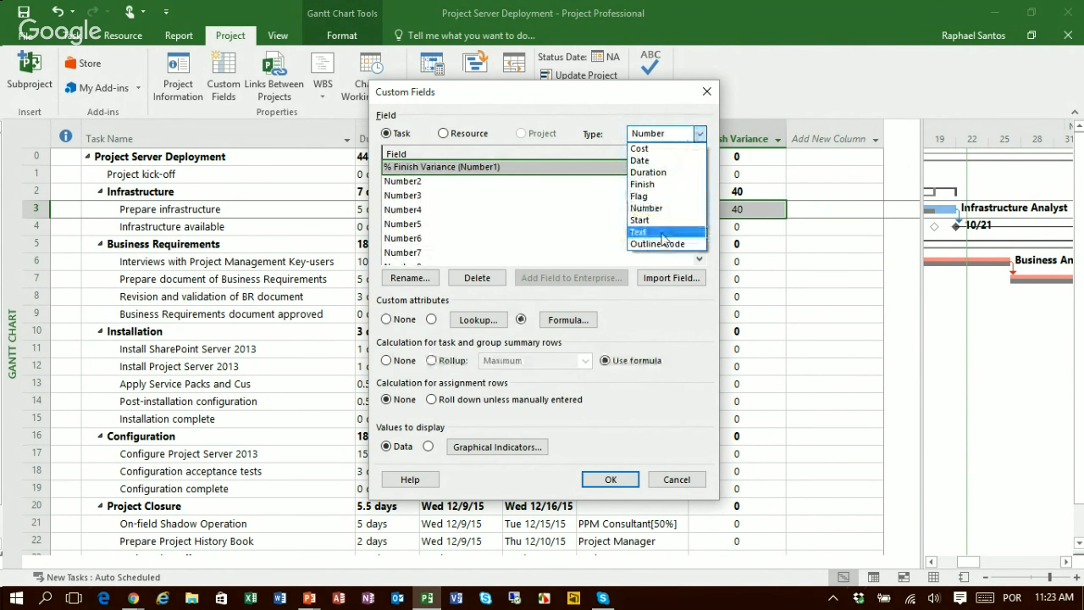
left_click(652, 235)
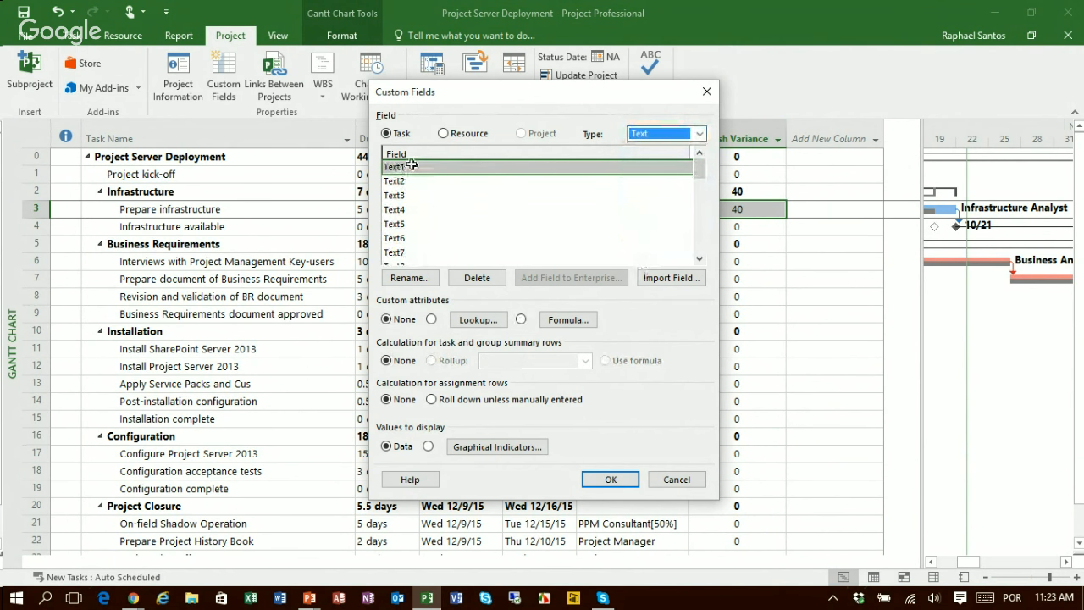
Step: Rename the Text1 task field as Critical Path Indicator
left_click(411, 278)
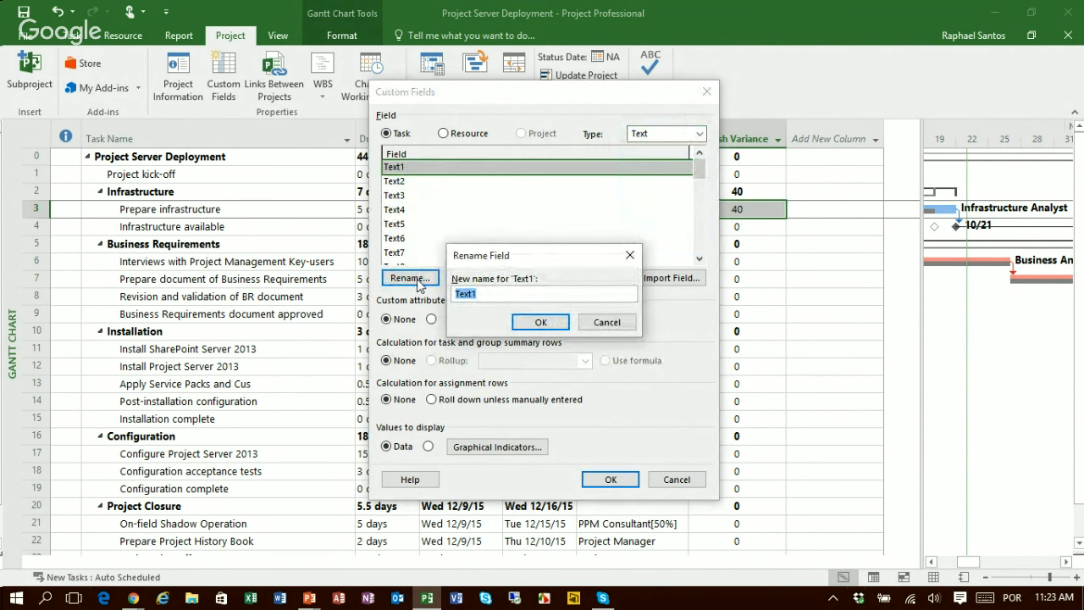
type("Critial Path Indicator")
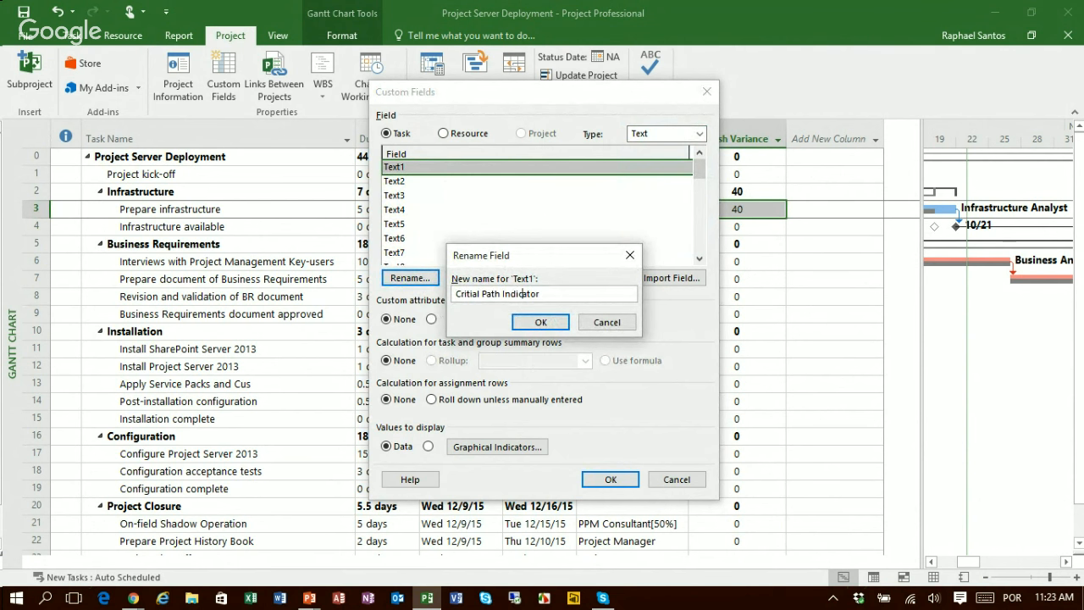
type("c")
left_click(540, 322)
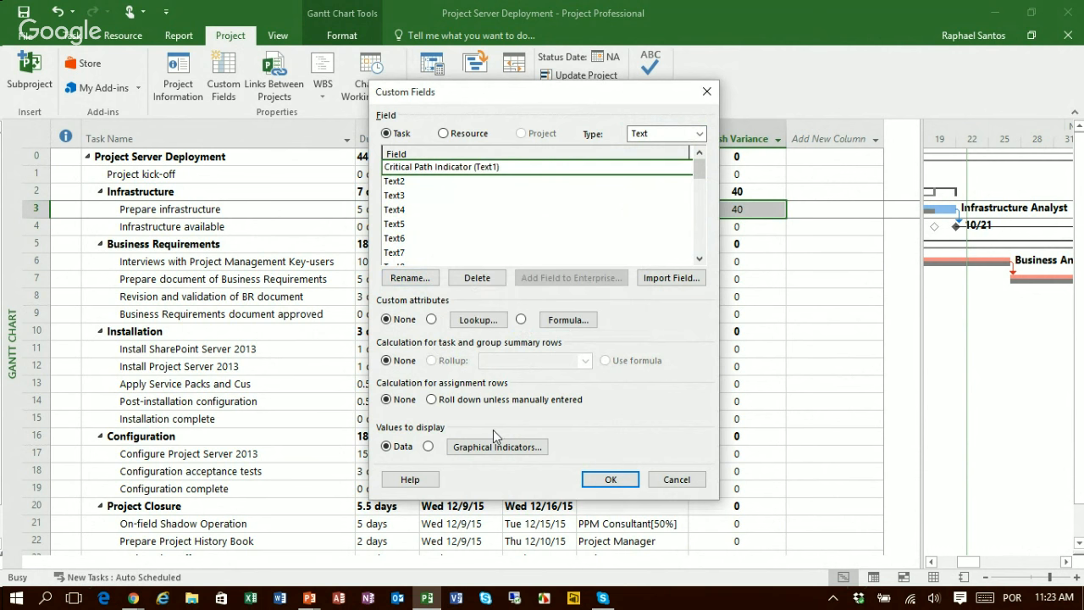
Step: Start a formula for the Critical Path Indicator field with the IIf( expression, truepart, falsepart ) function
left_click(565, 321)
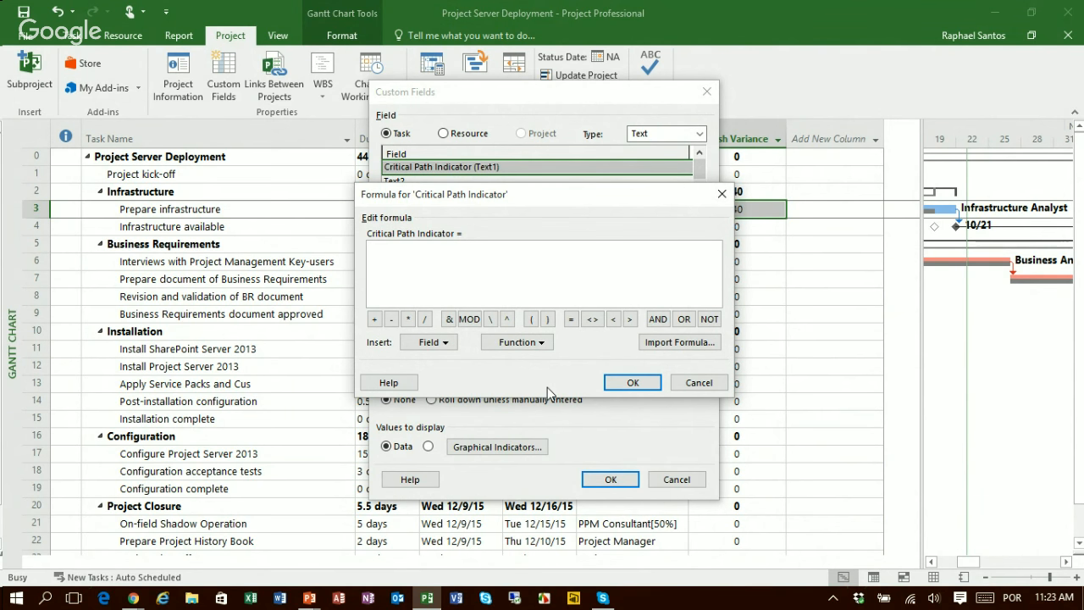
left_click(533, 344)
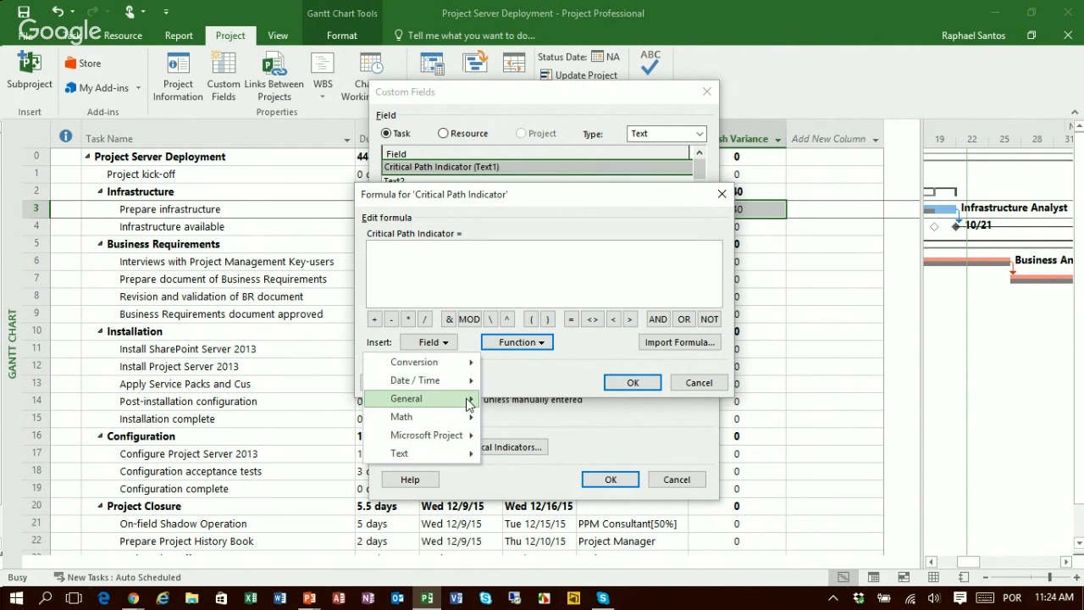
mouse_move(462, 402)
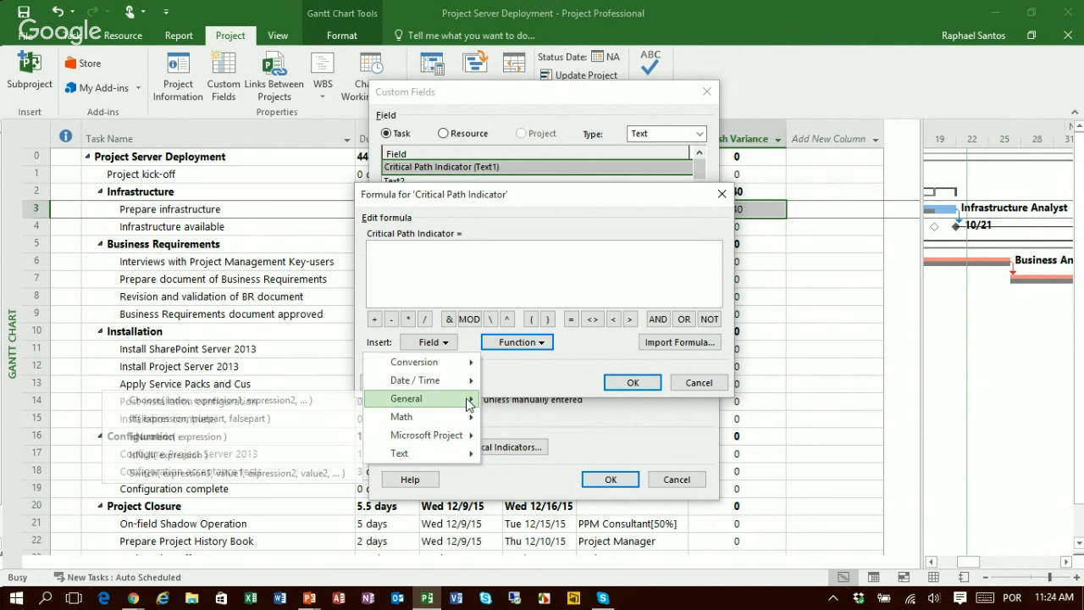
left_click(167, 419)
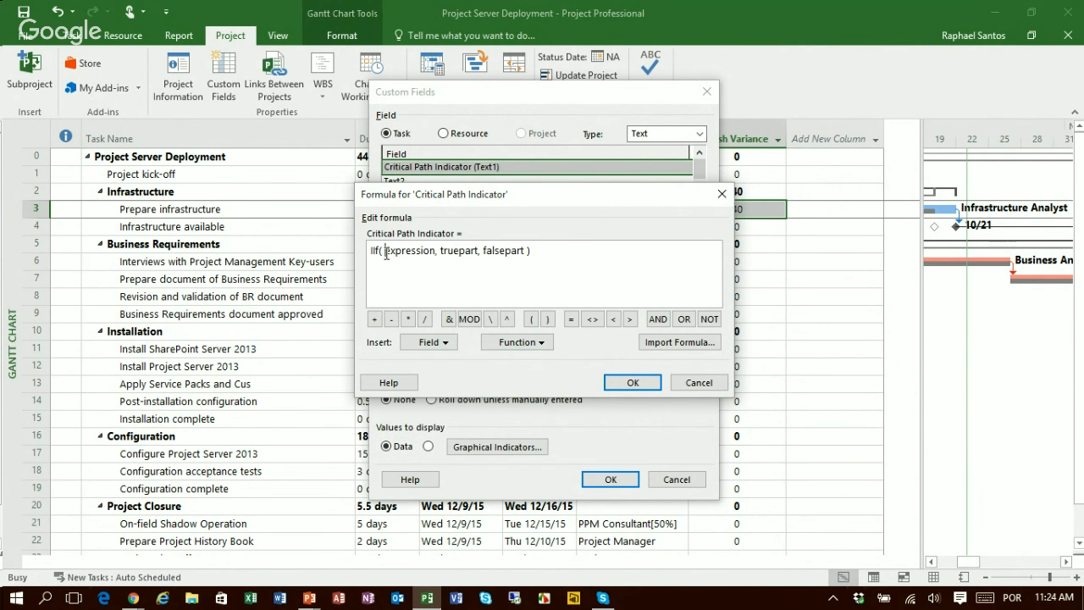
Step: Replace the IIf function's expression placeholder with the [Baseline Finish] date field
key("shift+Right")
key("shift+Right")
key("shift+Right")
key("shift+Right")
key("shift+Right")
key("shift+Right")
key("shift+Right")
key("shift+Right")
key("shift+Right")
key("shift+Right")
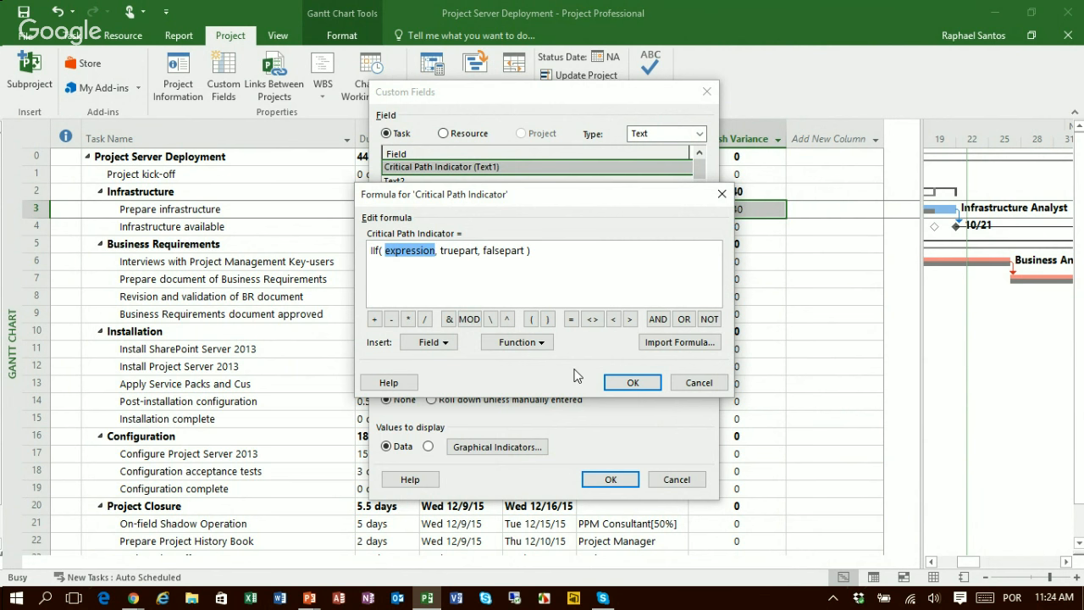
key("Delete")
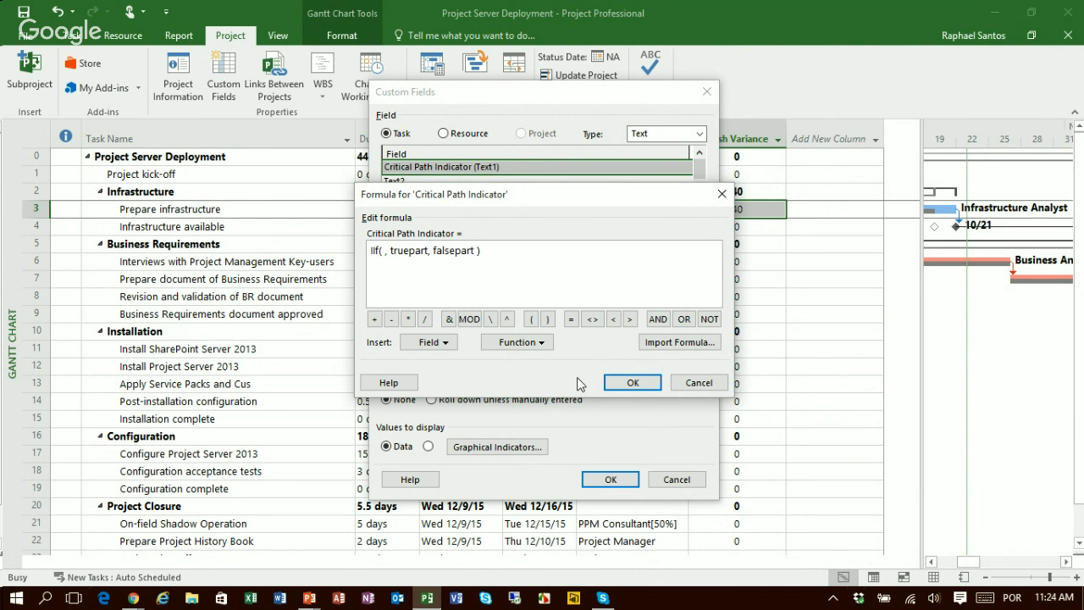
left_click(445, 343)
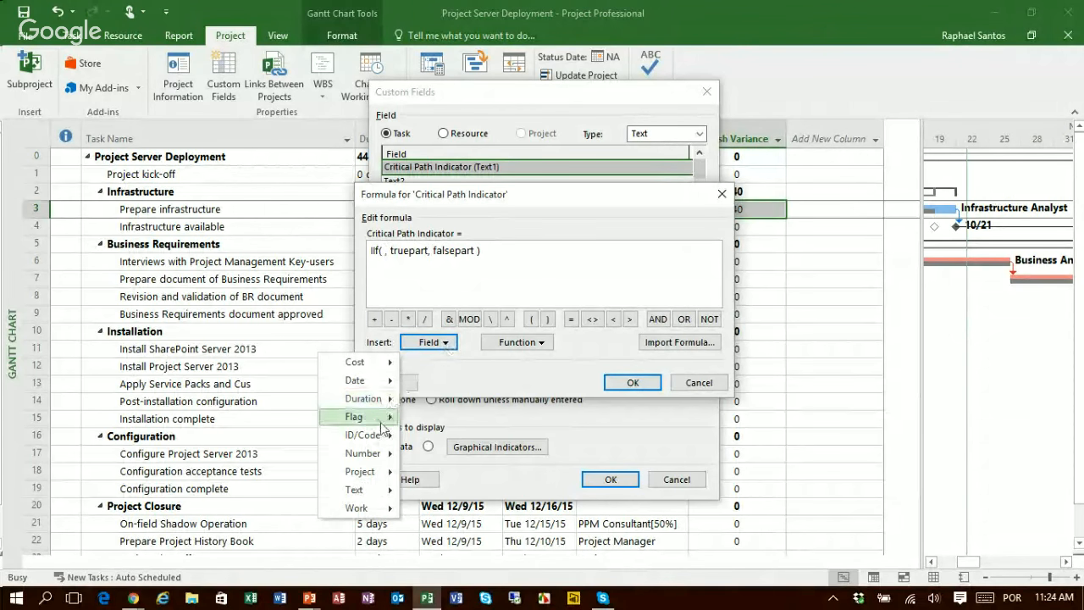
mouse_move(385, 390)
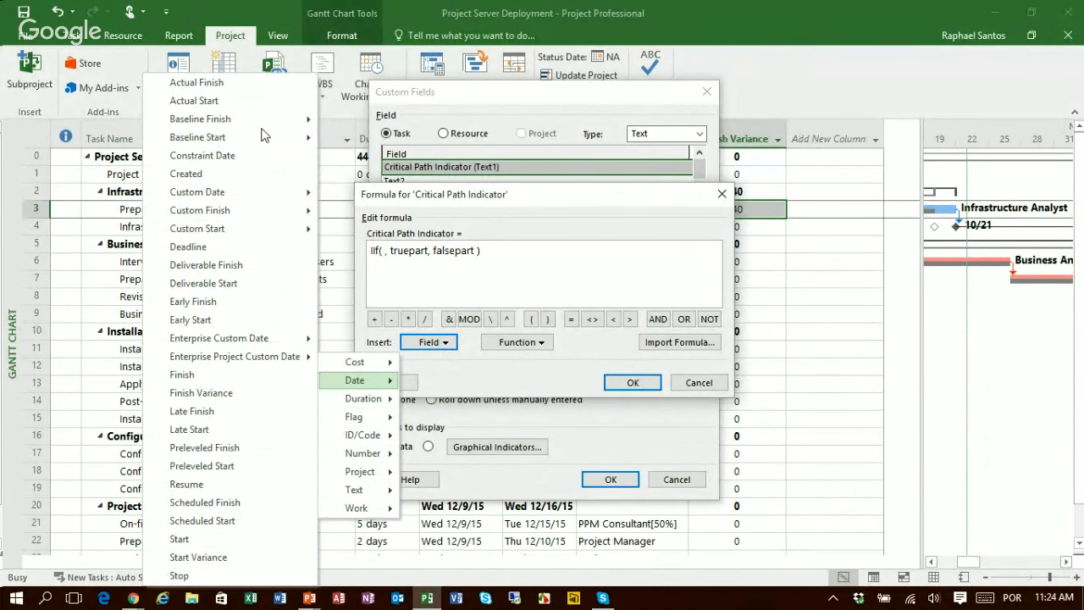
mouse_move(262, 129)
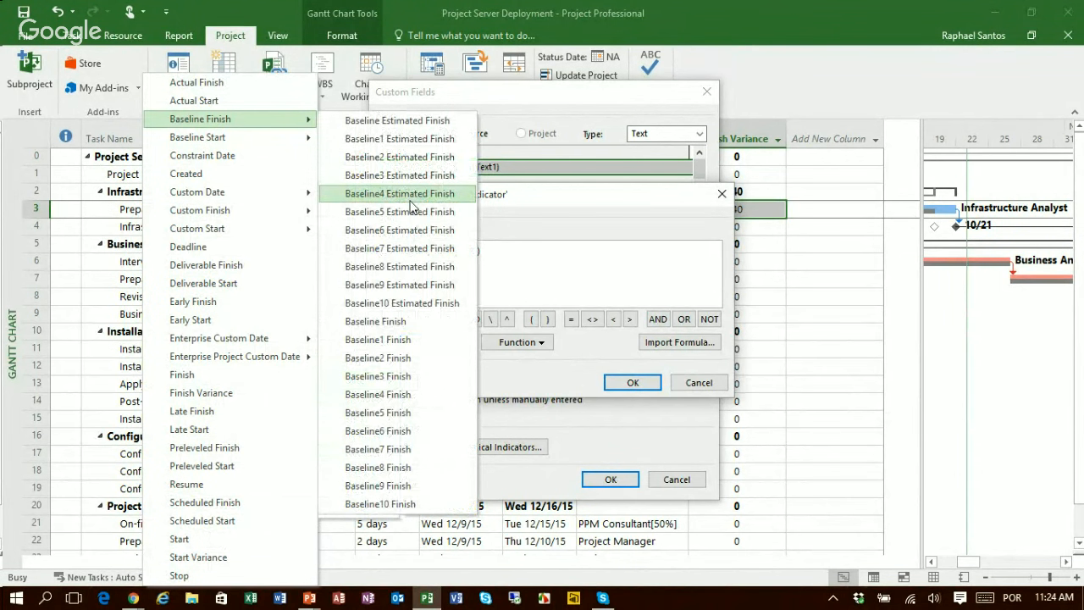
left_click(379, 322)
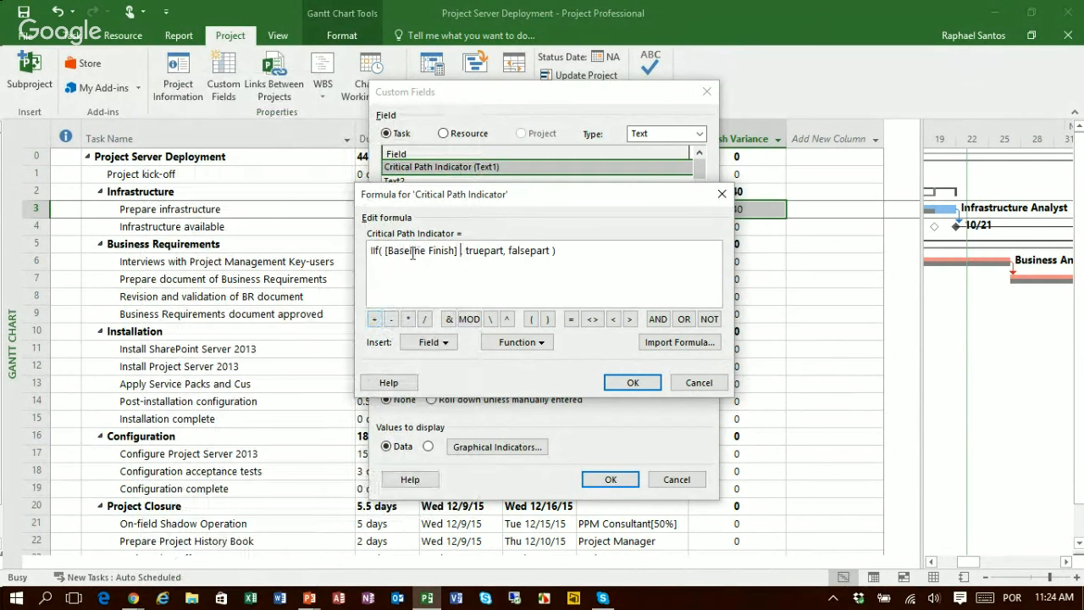
Step: Complete the condition by comparing [Baseline Finish] for equality with ProjDateValue( "NA" )
type("=")
left_click(503, 342)
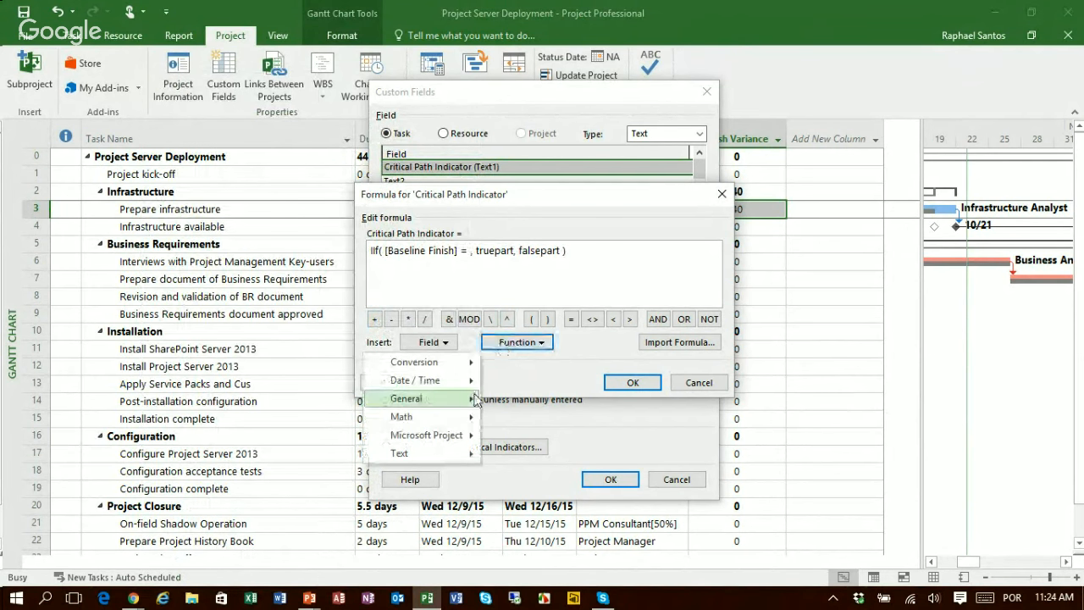
mouse_move(465, 439)
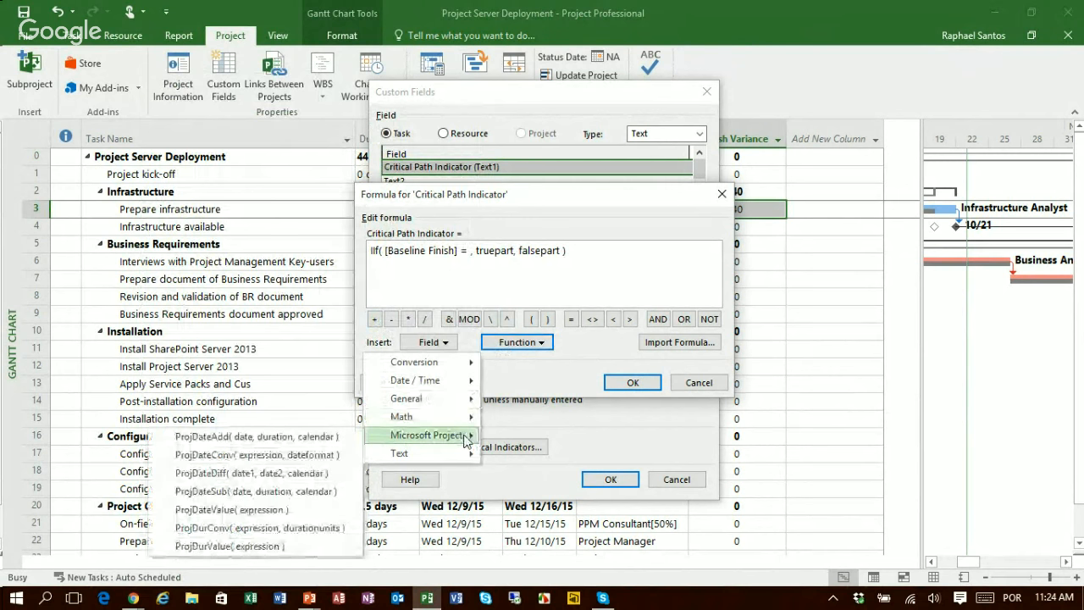
left_click(284, 511)
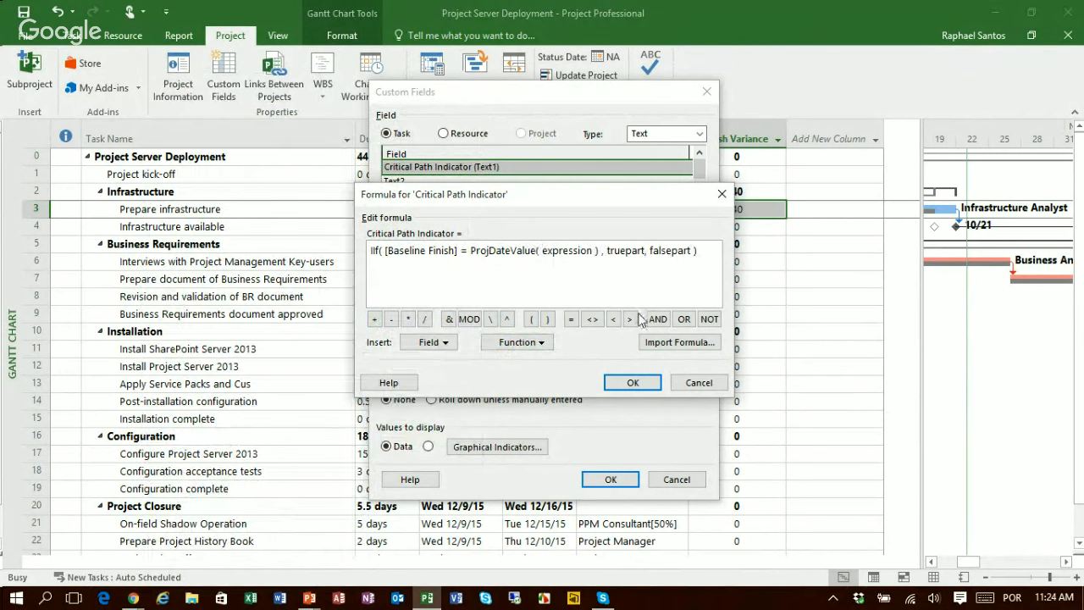
key("shift+Right")
key("shift+Right")
key("shift+Right")
key("shift+Right")
key("shift+Right")
key("shift+Right")
key("shift+Right")
key("shift+Right")
key("shift+Right")
key("shift+Right")
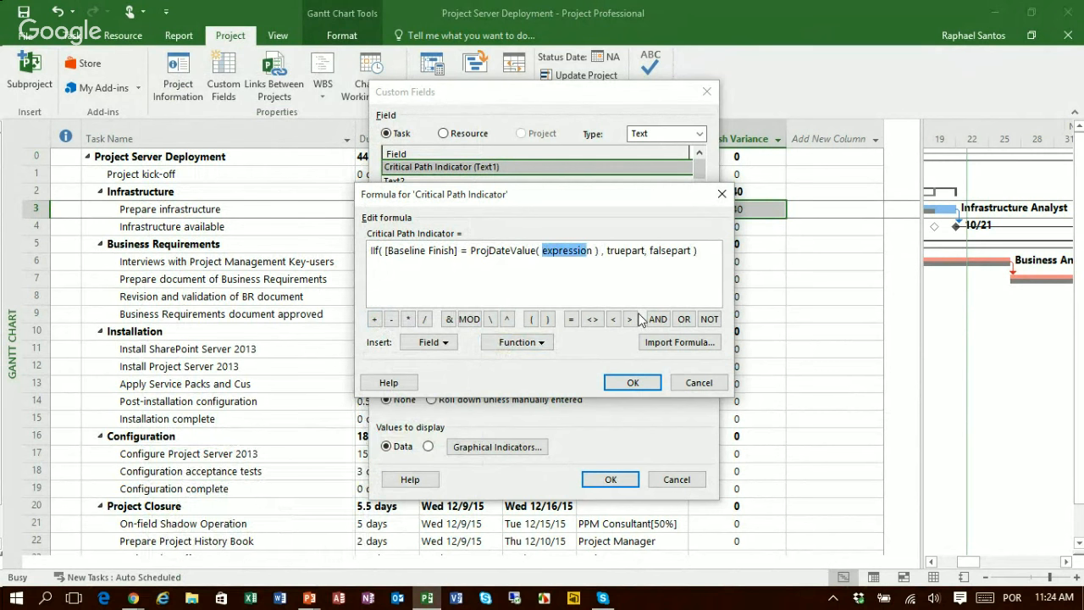
key("shift+Right")
type("\"NA")
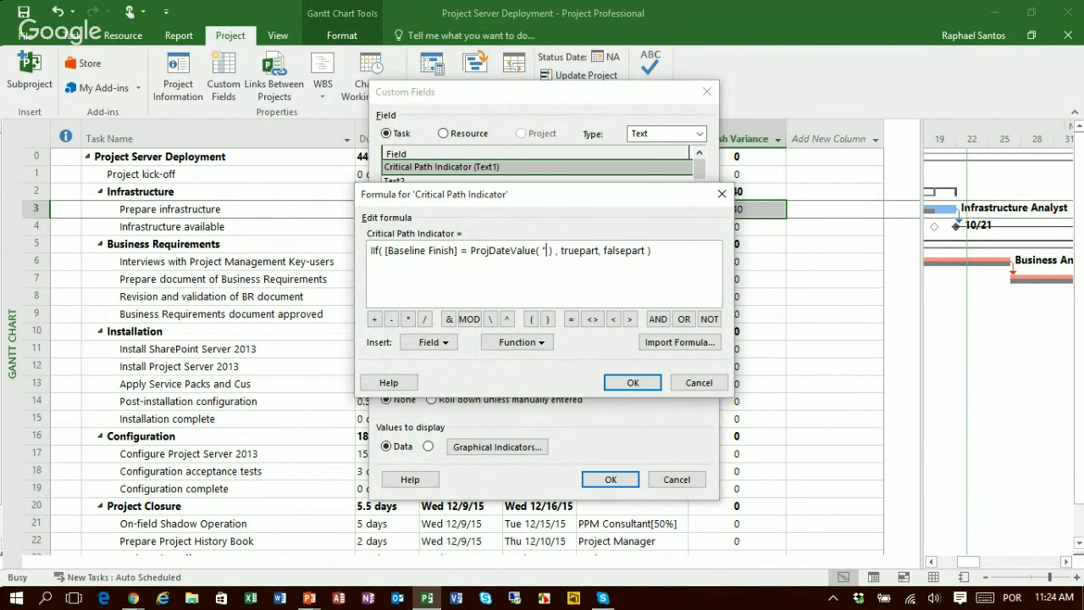
type("\"")
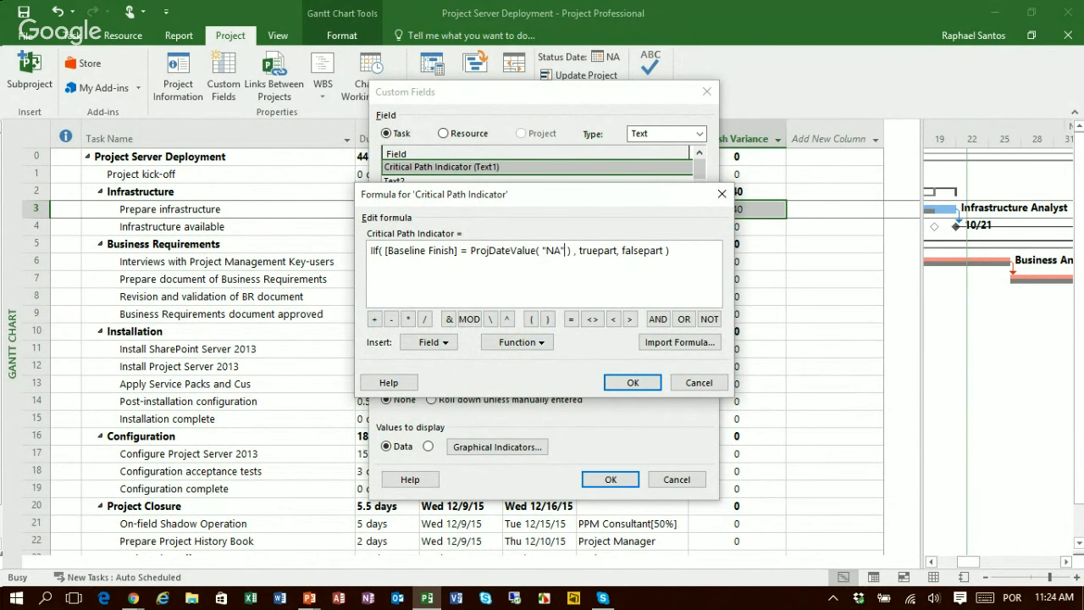
Step: Replace the truepart placeholder with the text "No Baseline"
key("Right")
key("Right")
key("Right")
key("Right")
key("Right")
key("shift+Right")
key("shift+Right")
key("shift+Right")
key("shift+Right")
key("shift+Right")
key("shift+Right")
key("shift+Right")
key("shift+Right")
type("\"No B")
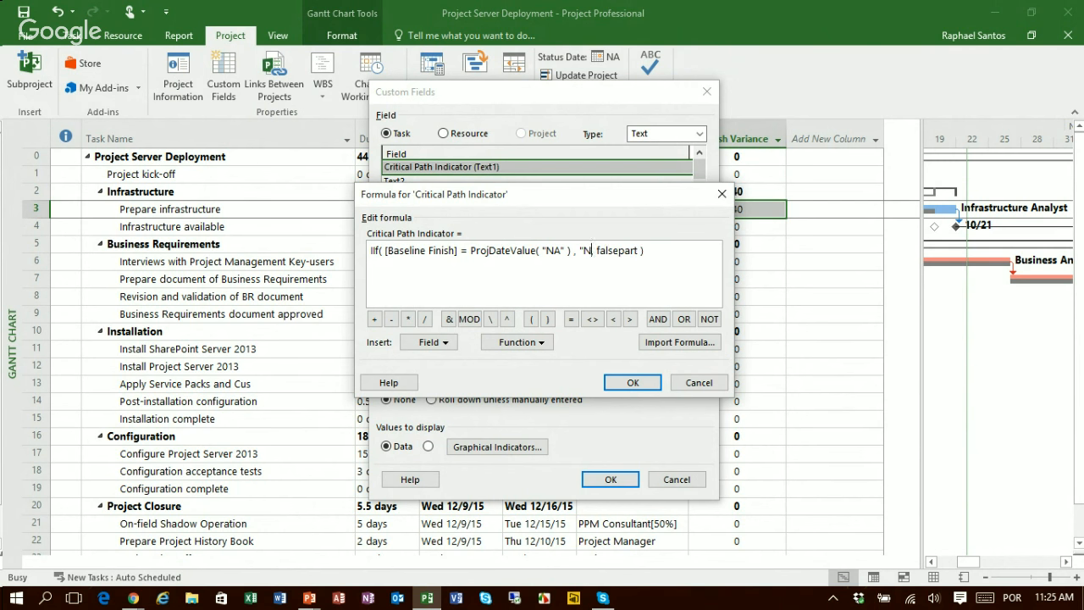
type("aseline\",")
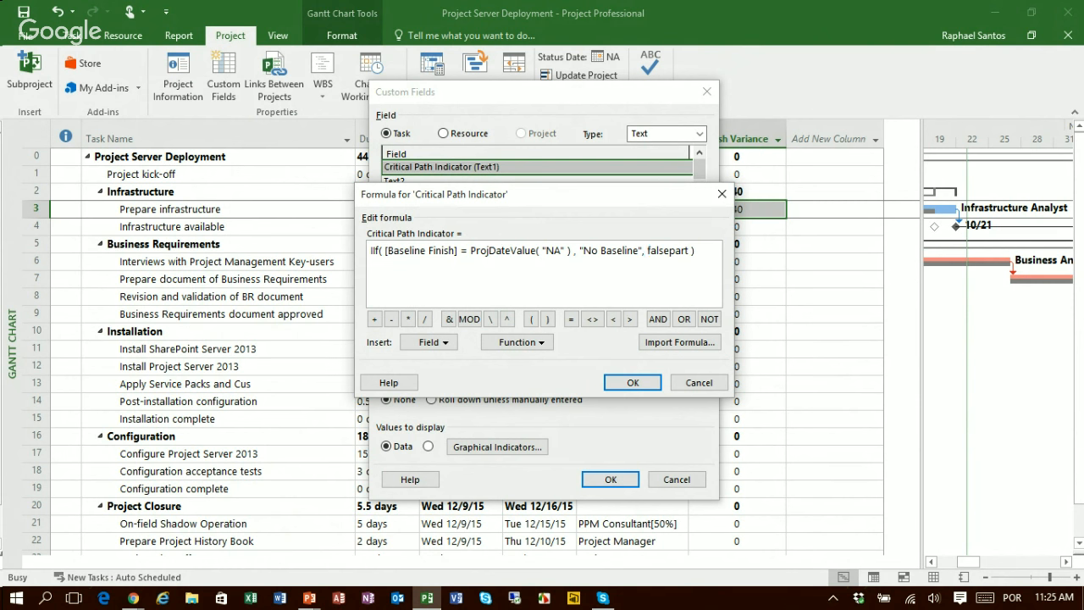
Step: Replace the falsepart placeholder with a nested IIf( expression, truepart, falsepart ) function
left_click_drag(647, 251, 689, 251)
left_click(649, 250)
left_click_drag(649, 250, 689, 250)
key("Delete")
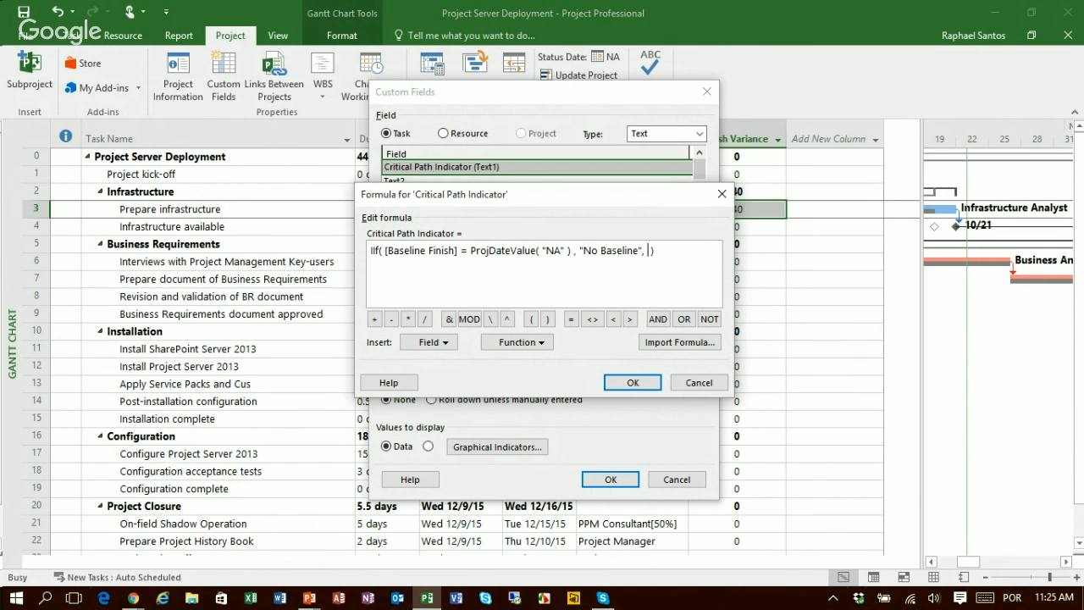
left_click(539, 343)
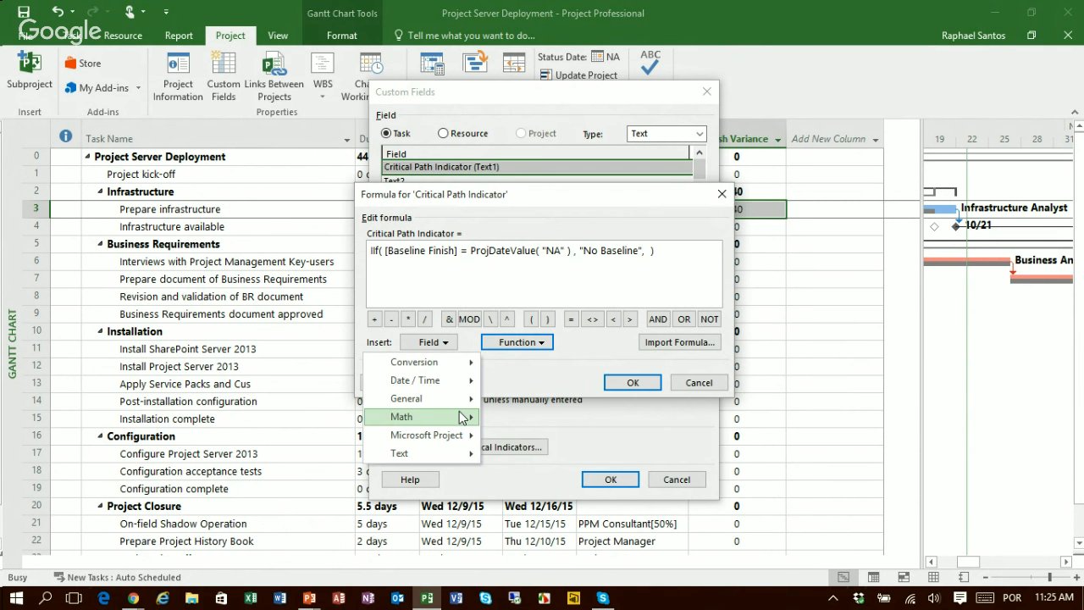
mouse_move(464, 403)
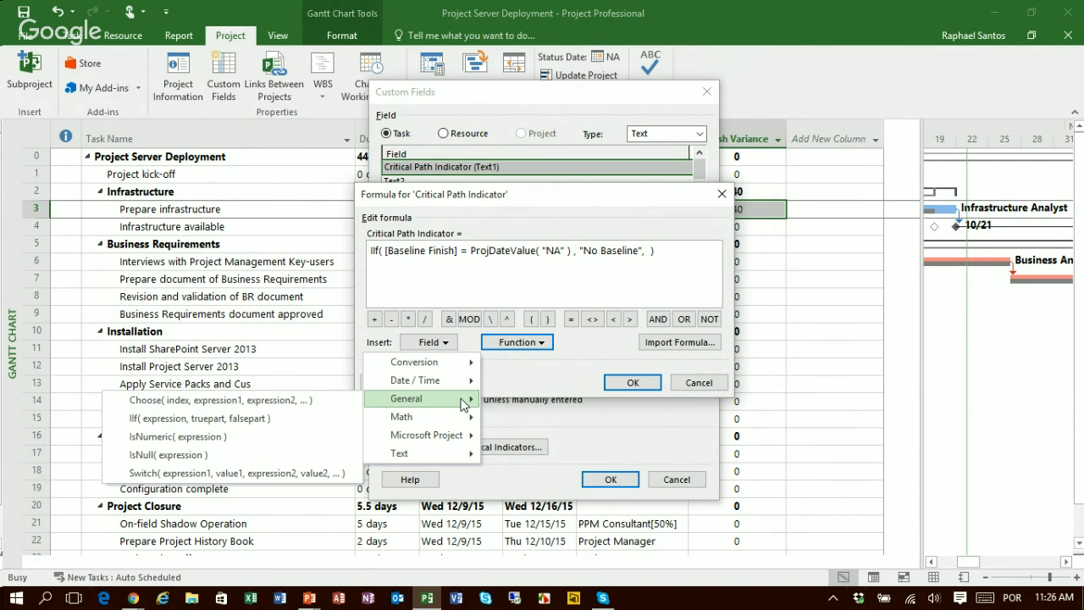
left_click(289, 428)
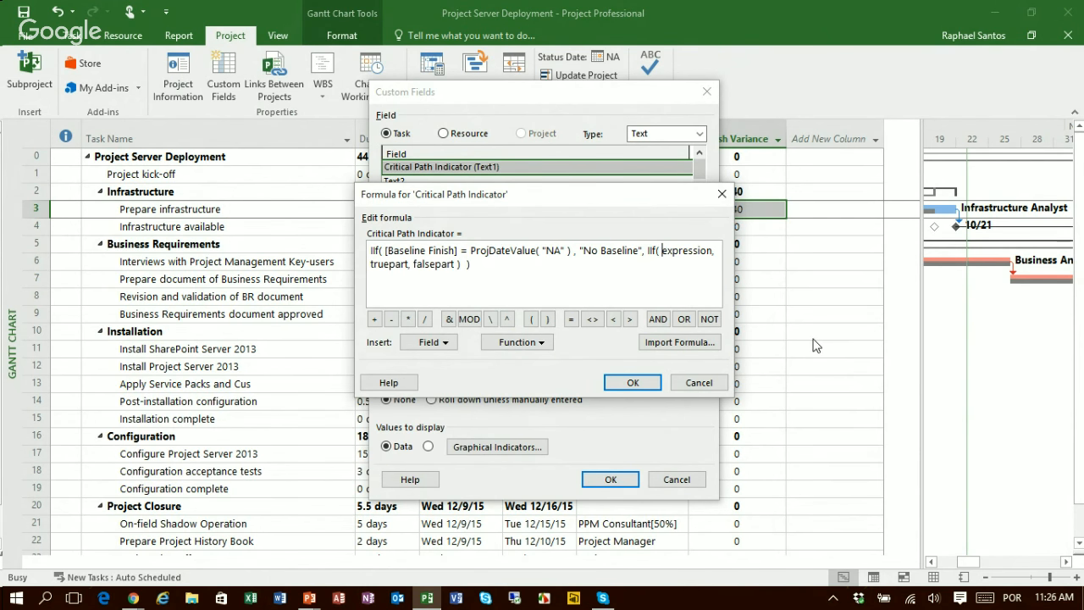
Step: Replace the nested IIf function's expression placeholder with the condition [Finish Variance] >0
key("shift+Right")
key("shift+Right")
key("shift+Right")
key("shift+Right")
key("shift+Right")
key("shift+Right")
key("shift+Right")
key("shift+Right")
key("shift+Right")
key("shift+Right")
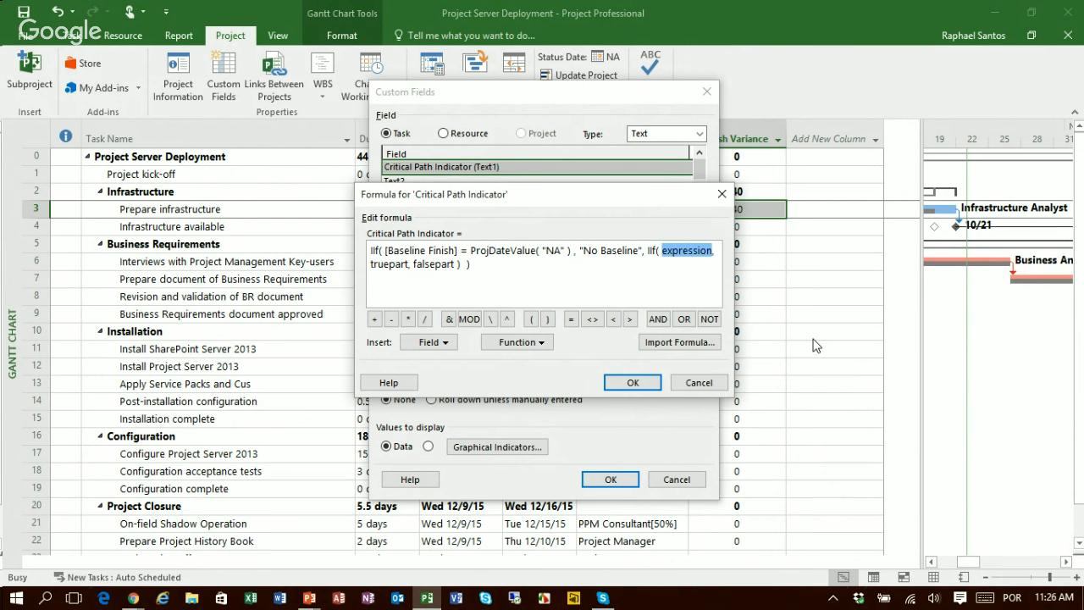
key("Delete")
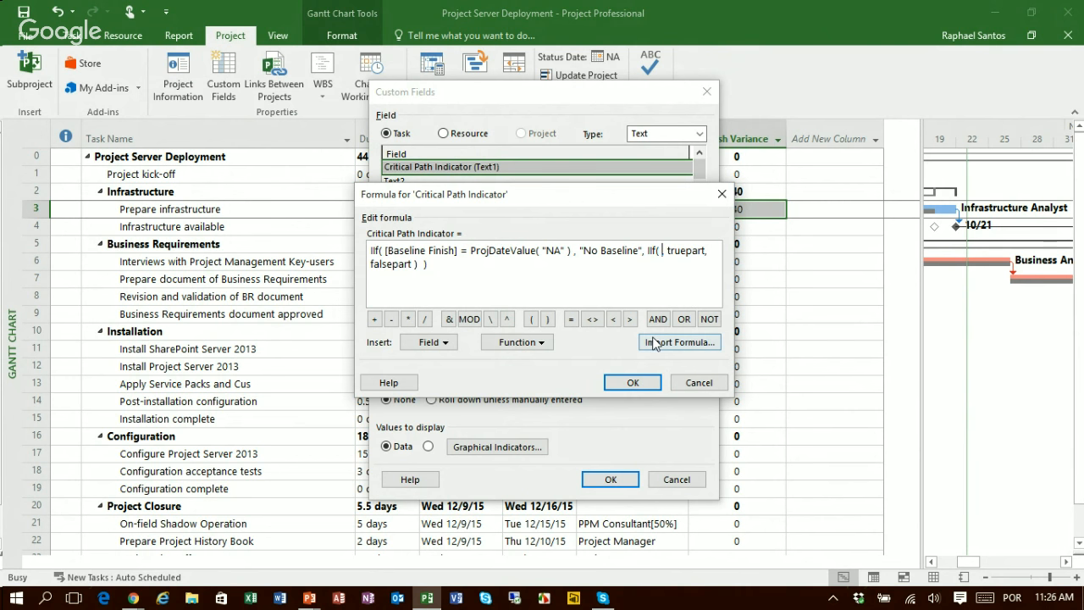
left_click(440, 345)
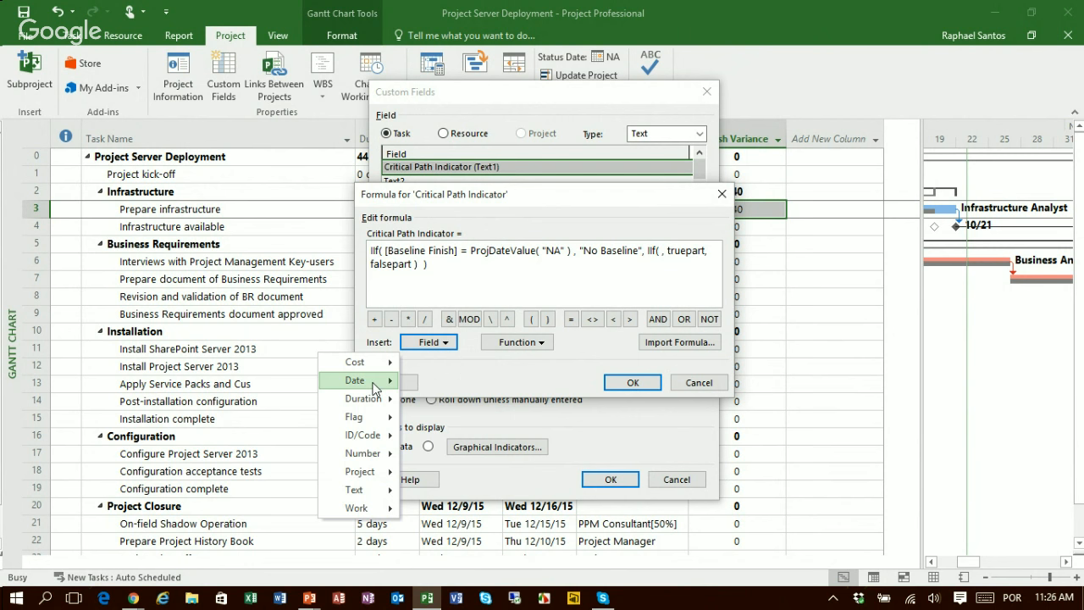
mouse_move(374, 387)
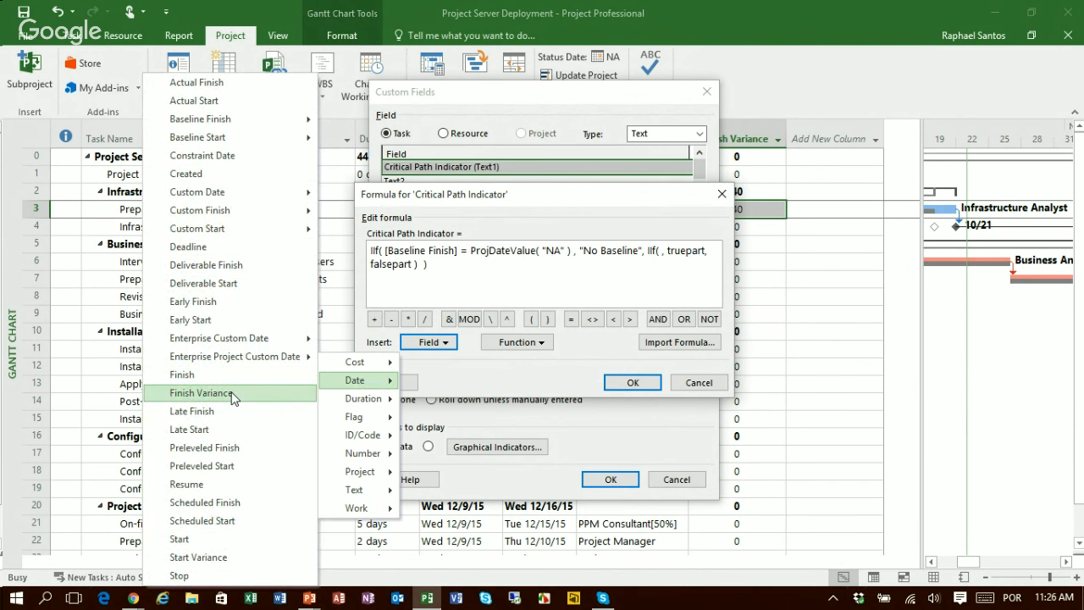
left_click(200, 394)
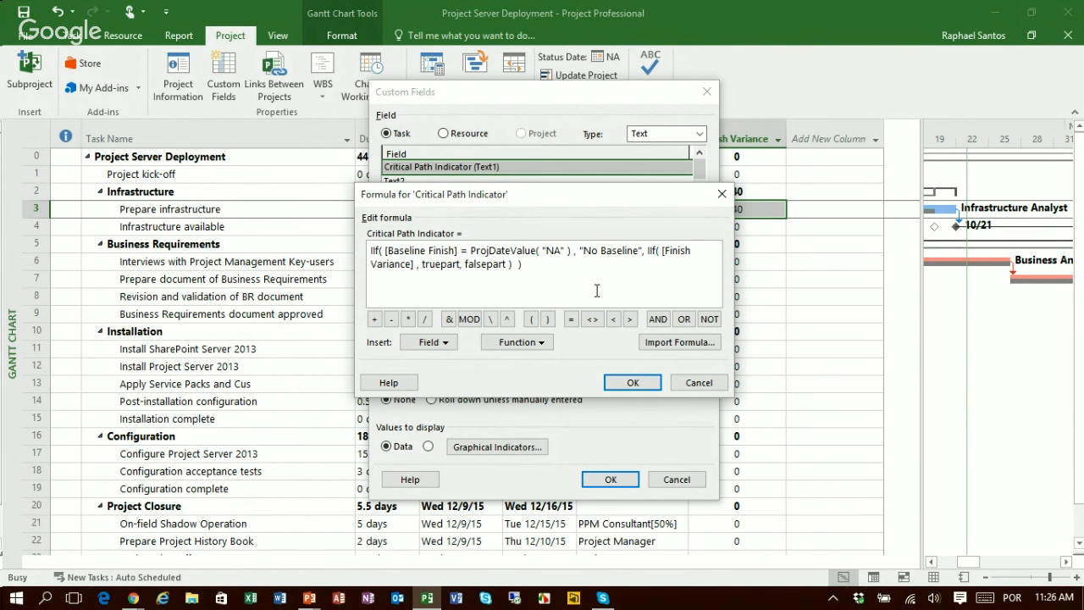
key("Delete")
type(">0")
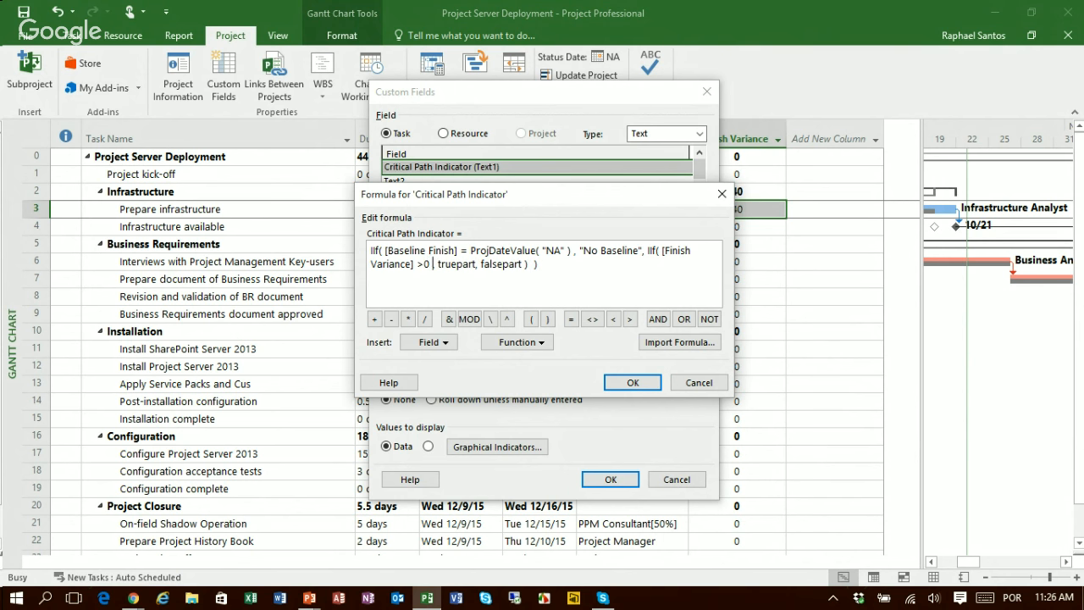
Step: Extend the nested condition with AND and the [Critical] flag field
left_click(659, 320)
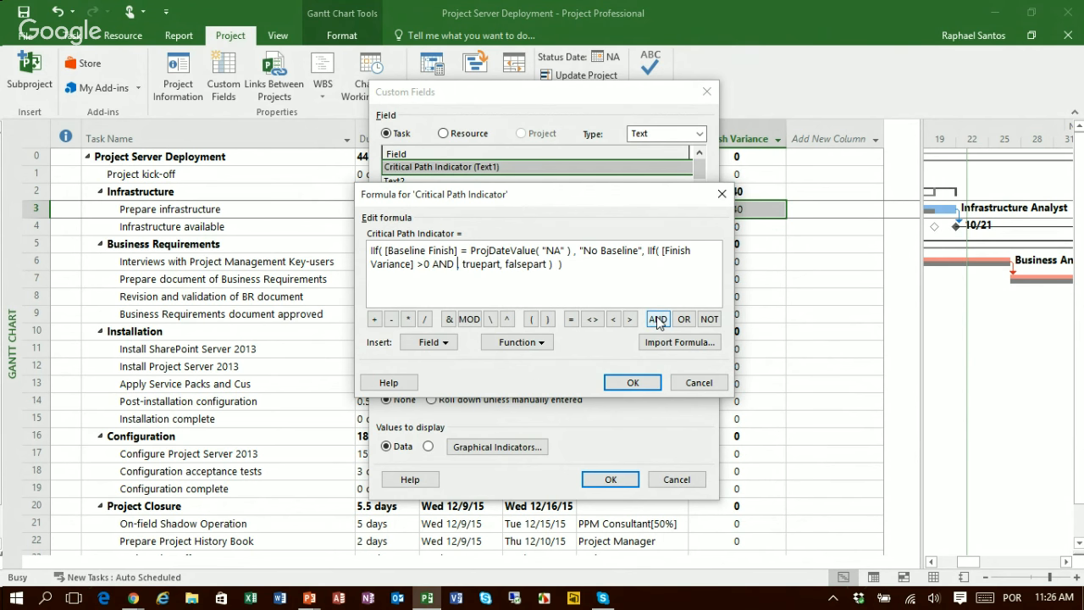
left_click(439, 345)
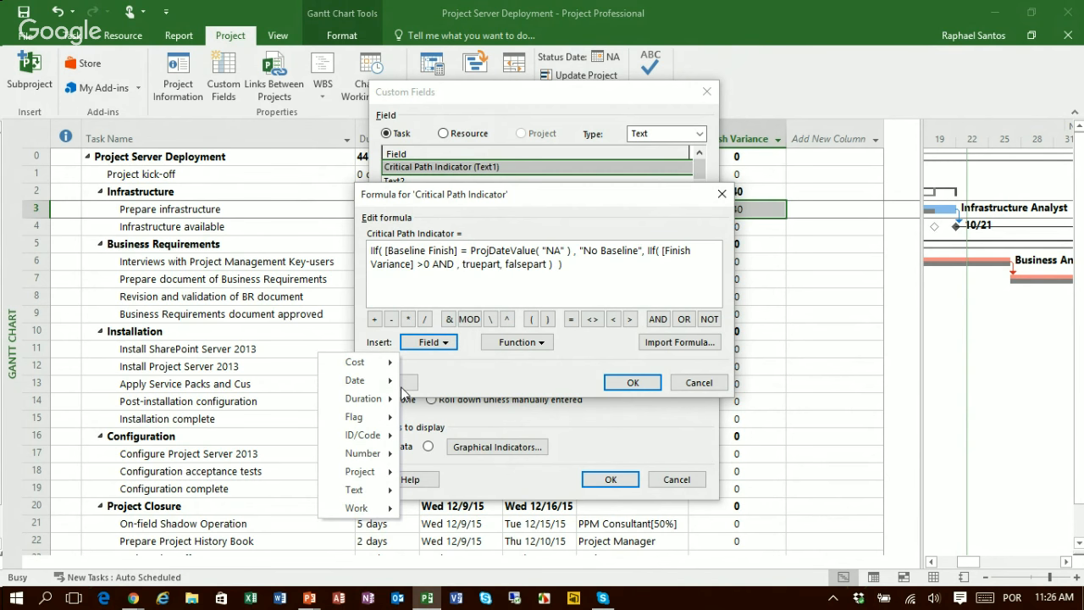
mouse_move(379, 416)
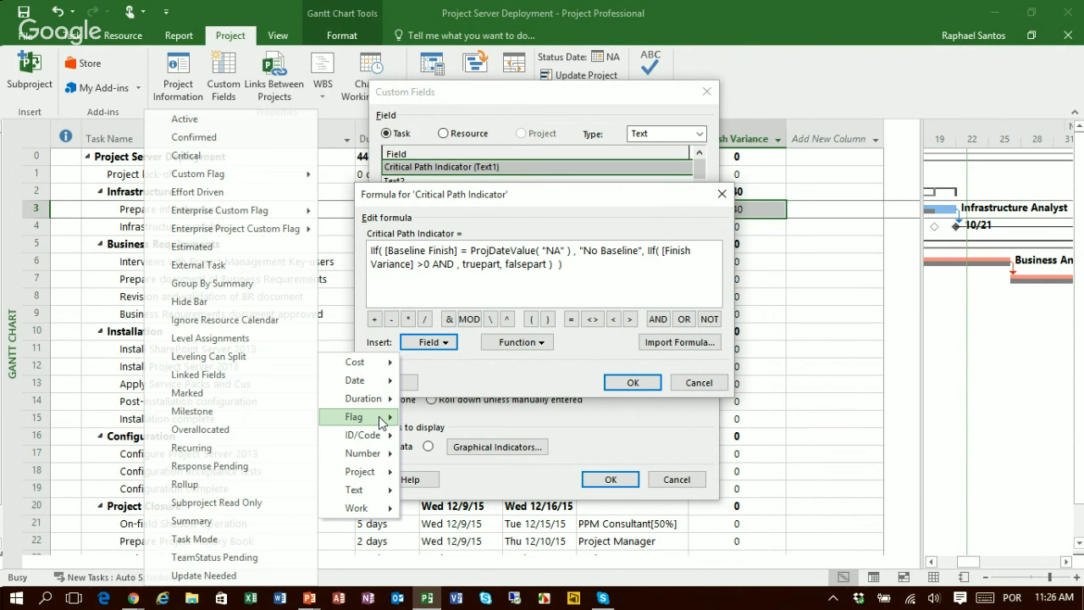
left_click(210, 163)
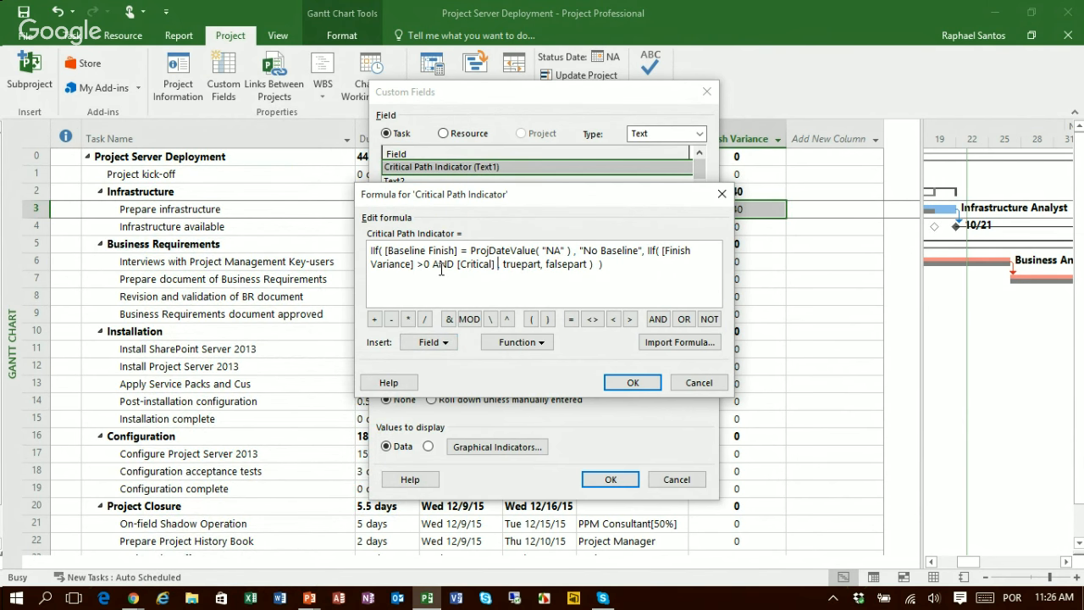
Step: Replace the nested IIf function's truepart placeholder with the text "Critical Variance"
left_click(499, 264)
left_click(504, 264)
key("shift+Right")
key("shift+Right")
key("shift+Right")
key("shift+Right")
key("shift+Right")
key("shift+Right")
key("shift+Right")
key("shift+Right")
key("shift+Right")
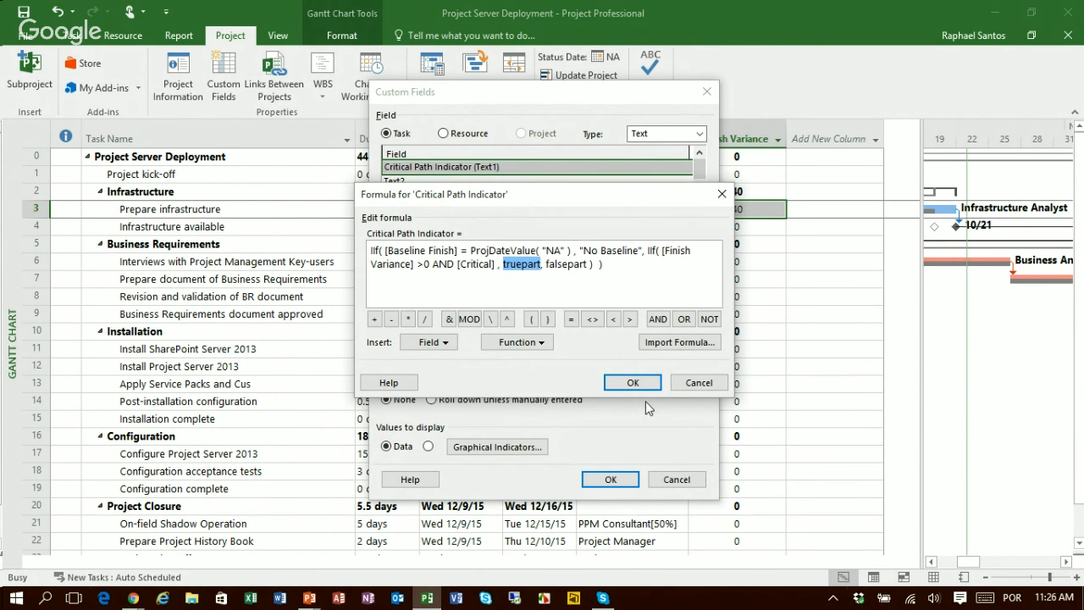
type("\"")
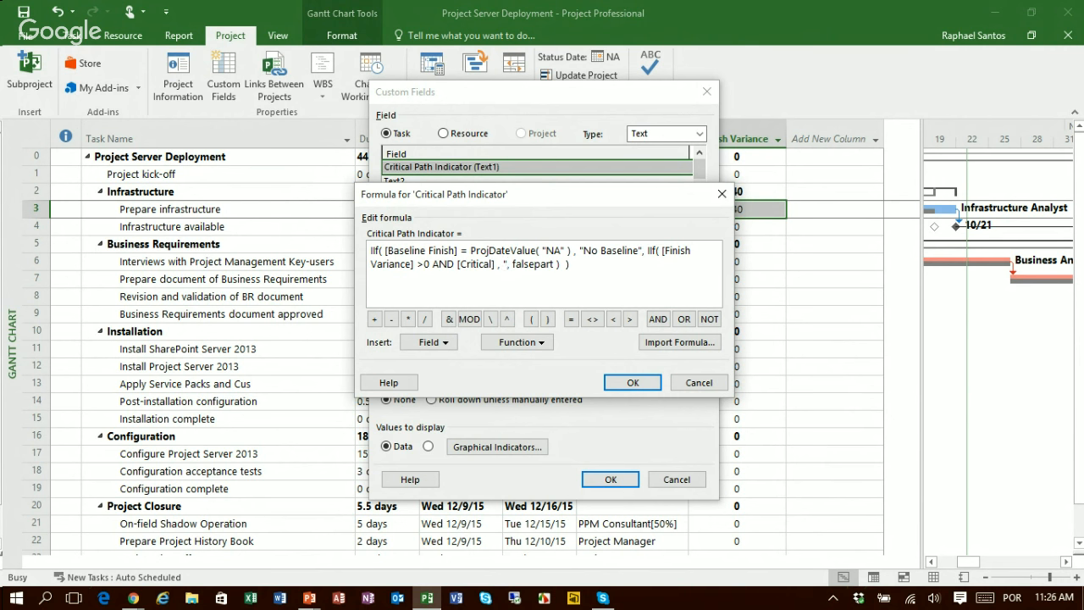
type("Critical Vari")
type("ance")
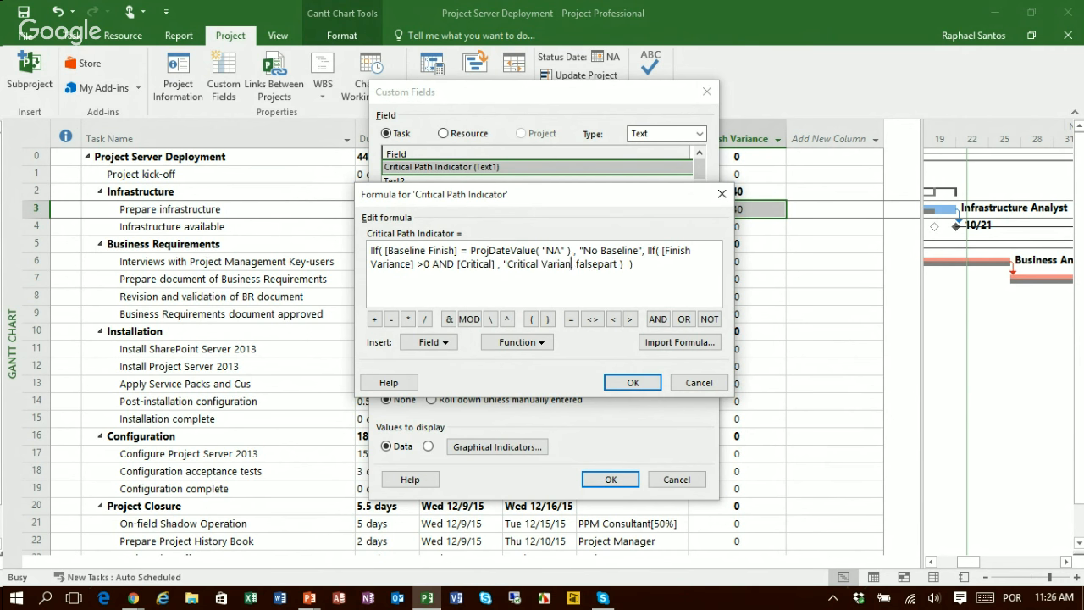
type("\"")
Step: Replace the falsepart placeholder after "Critical Variance" with a third-level IIf( expression, truepart, falsepart ) function
key("Right")
key("Right")
key("shift+Right")
key("shift+Right")
key("shift+Right")
key("shift+Right")
key("shift+Right")
key("shift+Right")
key("shift+Right")
key("shift+Right")
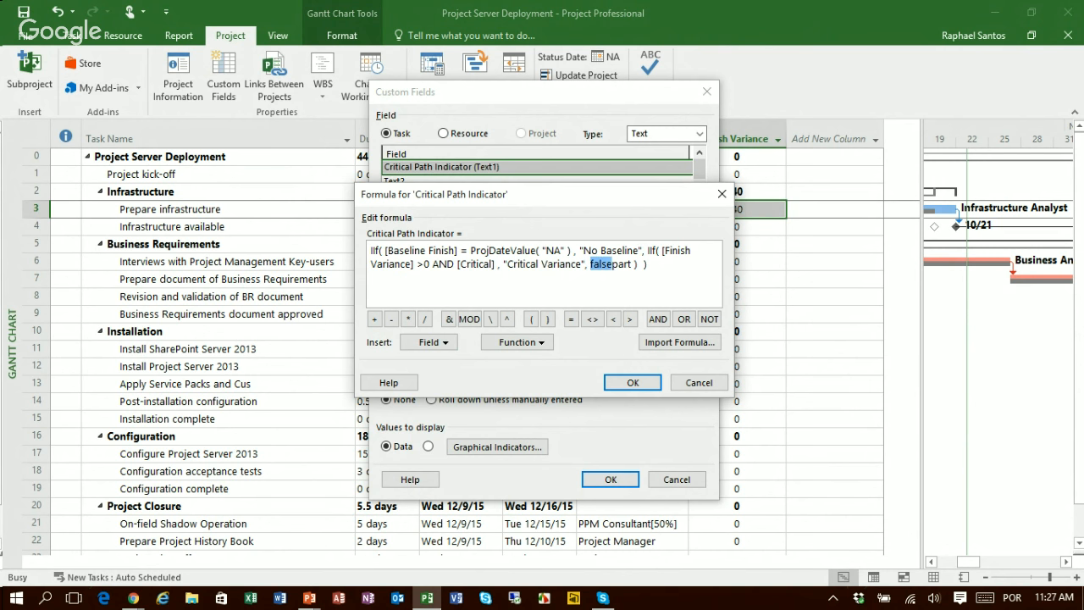
key("shift+Right")
key("Delete")
left_click(519, 342)
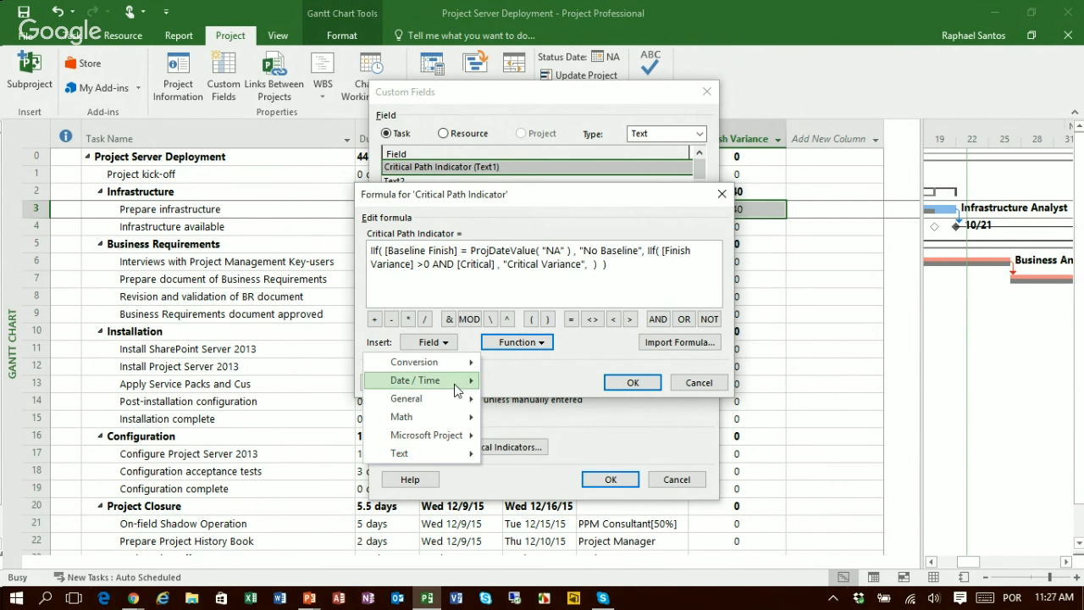
mouse_move(450, 402)
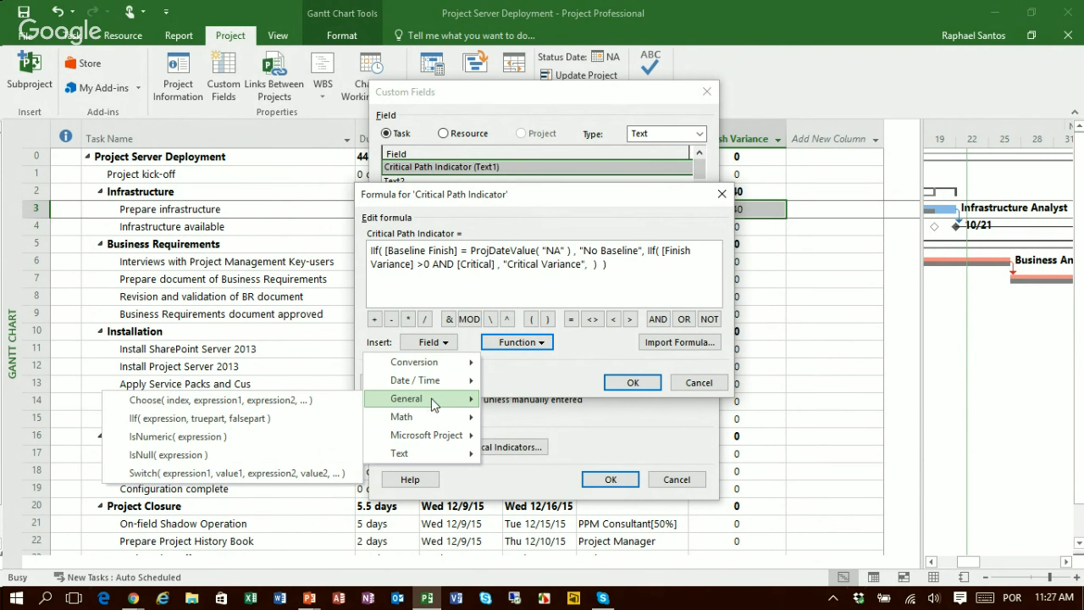
left_click(203, 416)
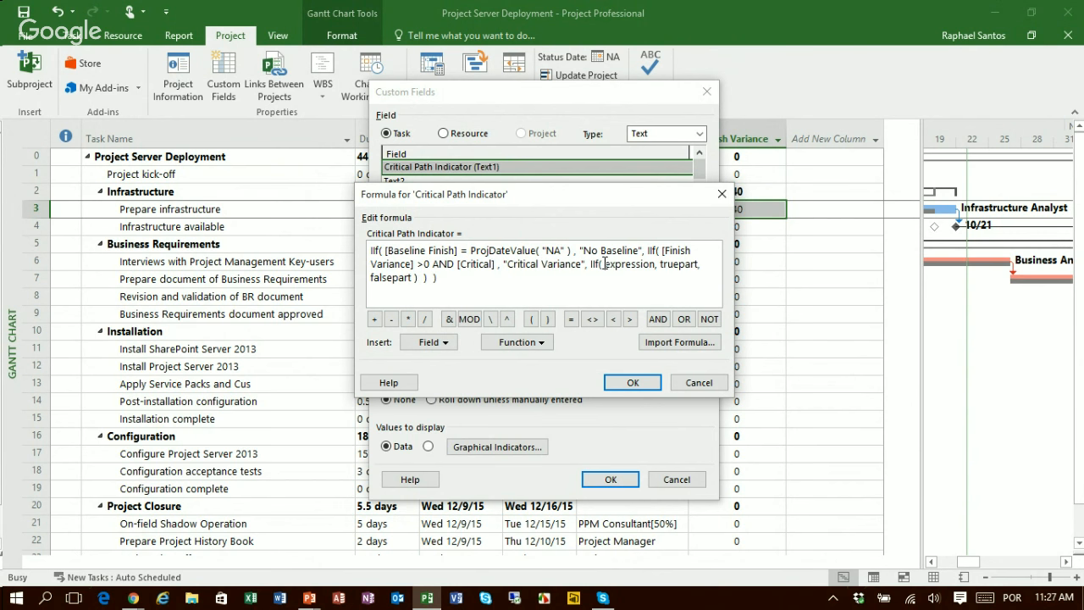
Step: Replace the innermost IIf function's expression placeholder with the condition [Finish Variance] > 0
key("shift+Right")
key("shift+Right")
key("shift+Right")
key("shift+Right")
key("shift+Right")
key("shift+Right")
key("shift+Right")
key("shift+Right")
key("shift+Right")
key("shift+Right")
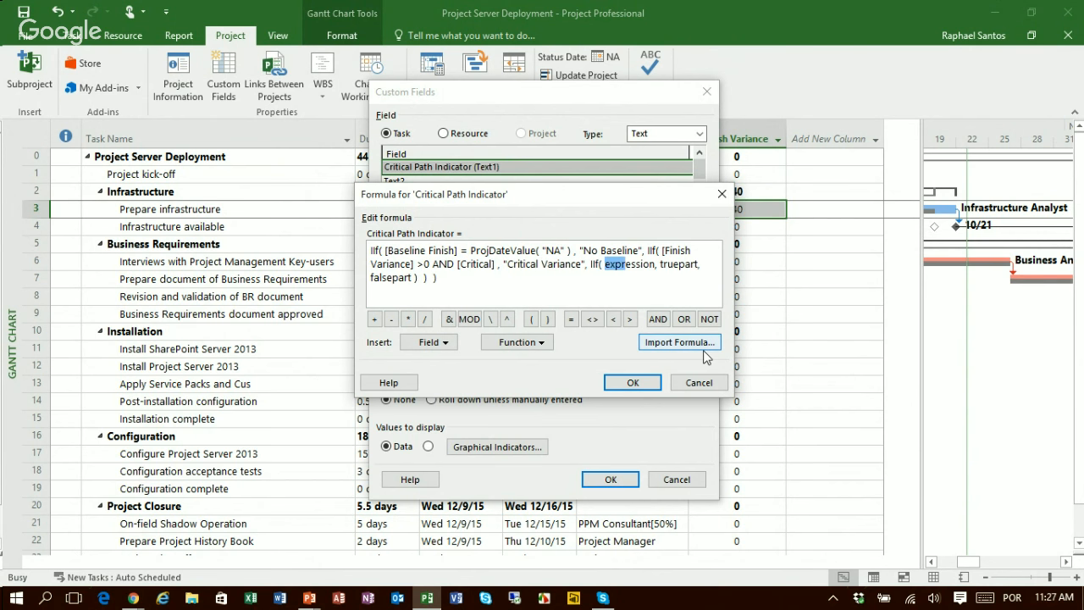
key("shift+Right")
key("Delete")
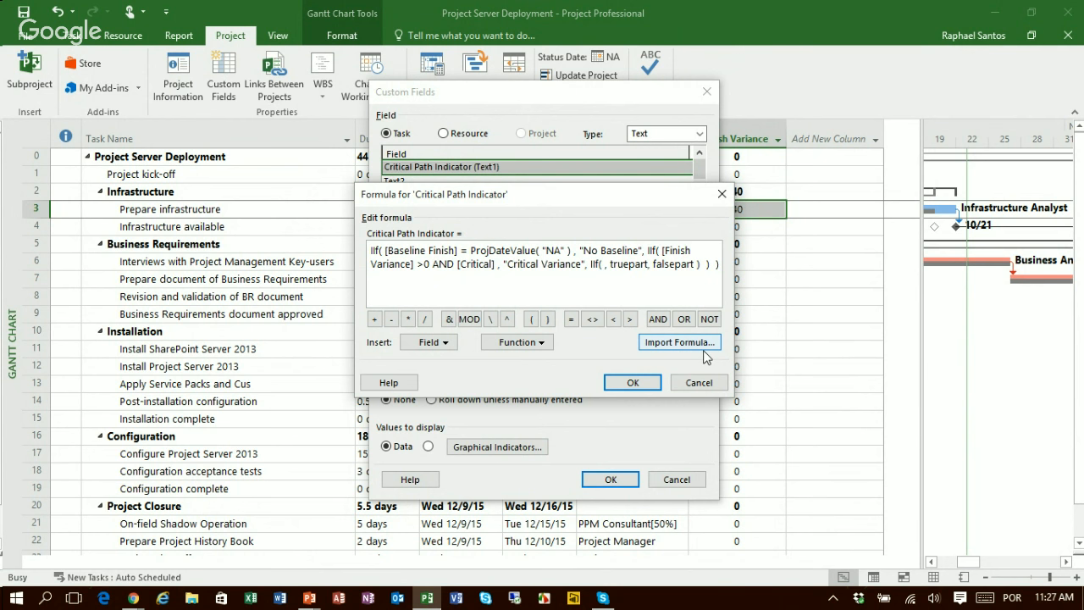
left_click(443, 350)
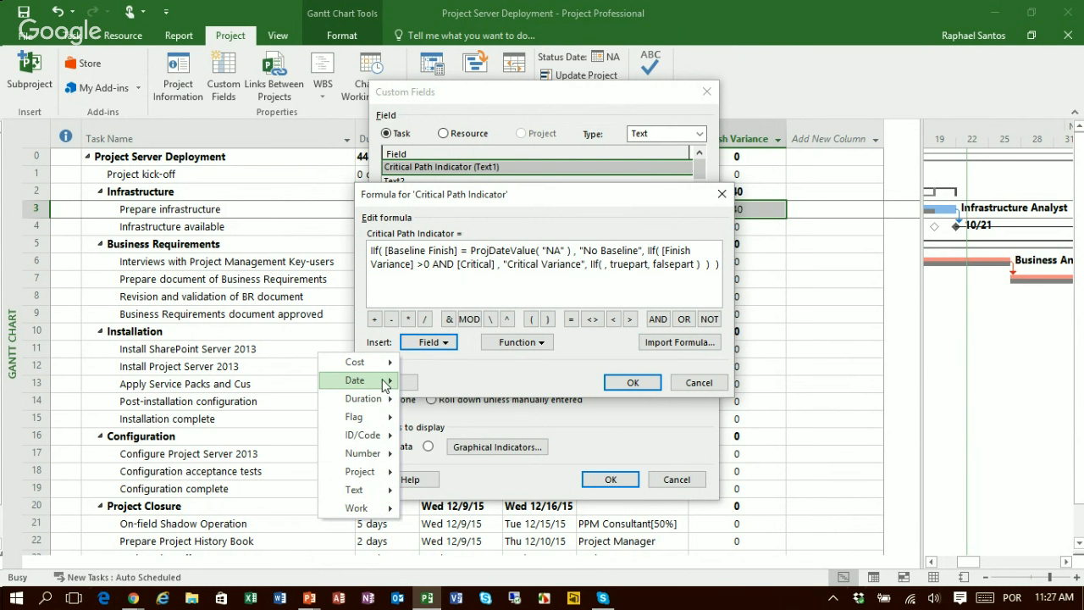
mouse_move(386, 385)
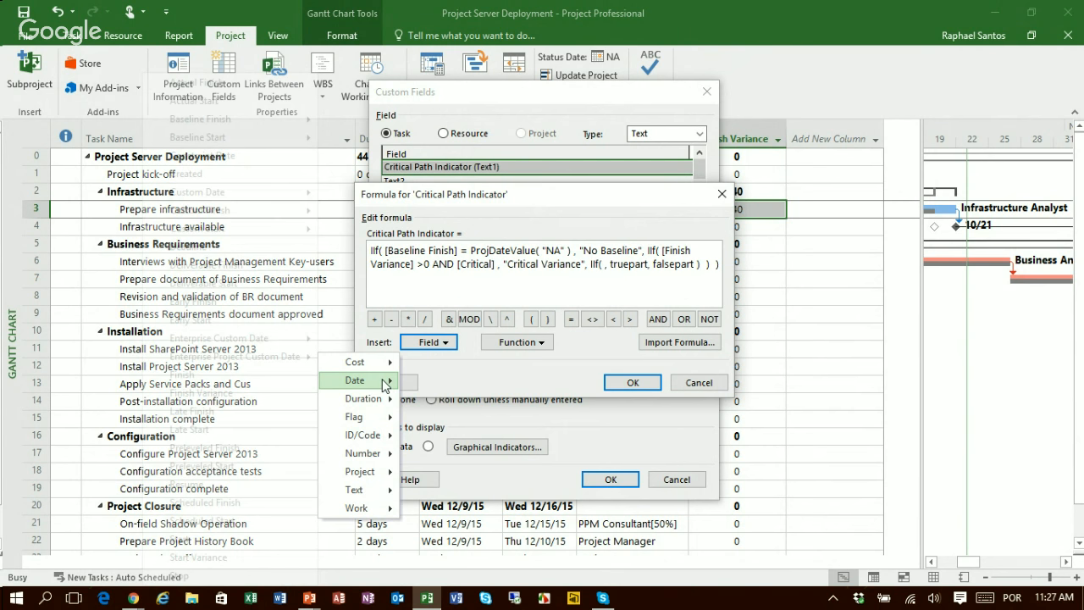
left_click(239, 394)
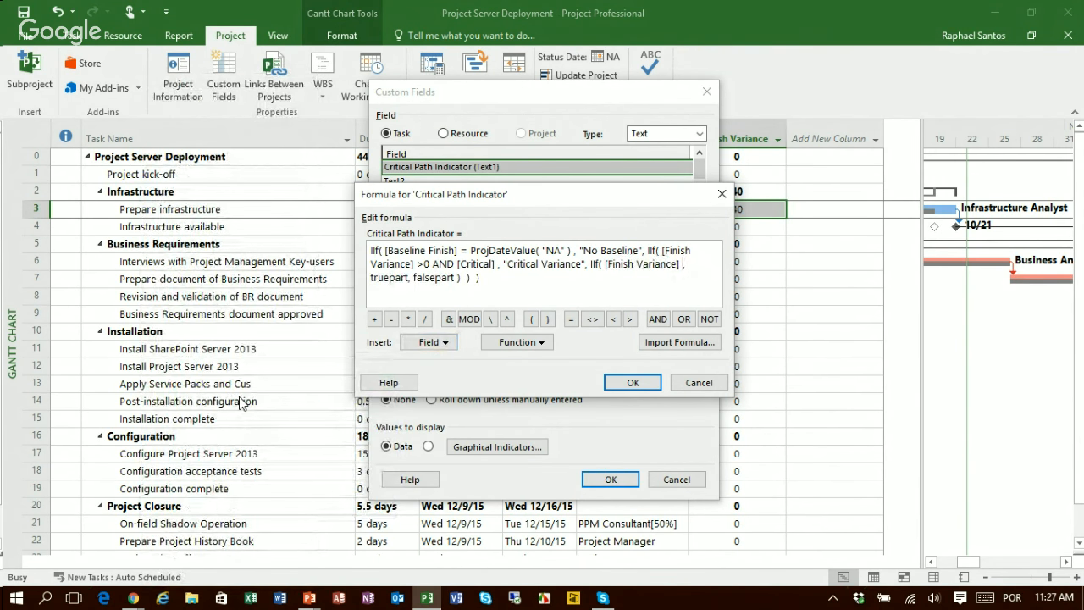
type("> 0")
Step: Replace the innermost IIf function's truepart placeholder with the text "Non Critical Variance"
key("shift+Right")
key("shift+Right")
key("shift+Right")
key("shift+Right")
key("shift+Right")
key("shift+Right")
key("shift+Right")
key("shift+Right")
type("\"")
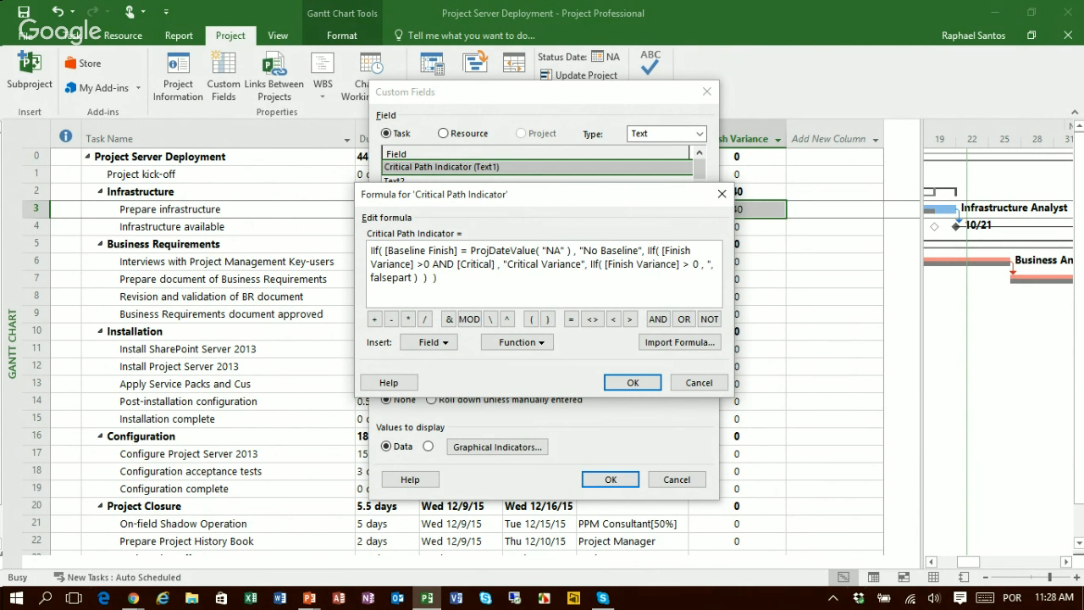
type("Non Critical Variance ")
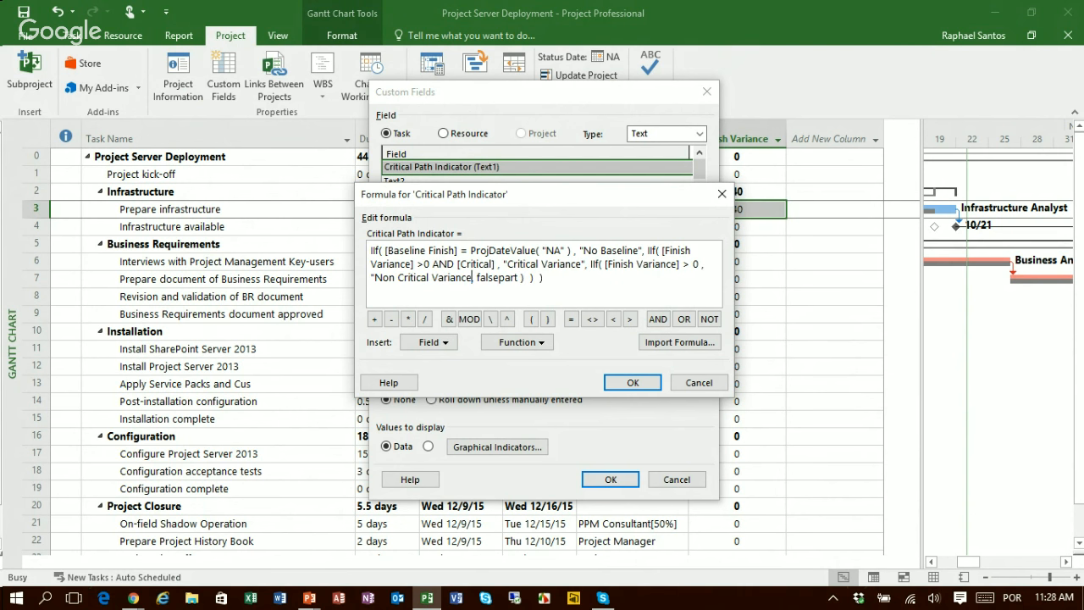
type("\"")
Step: Replace the innermost IIf function's falsepart placeholder with the text "No Variance"
key("Right")
key("Right")
key("shift+Right")
key("shift+Right")
key("shift+Right")
key("shift+Right")
key("shift+Right")
key("shift+Right")
key("shift+Right")
key("shift+Right")
key("shift+Right")
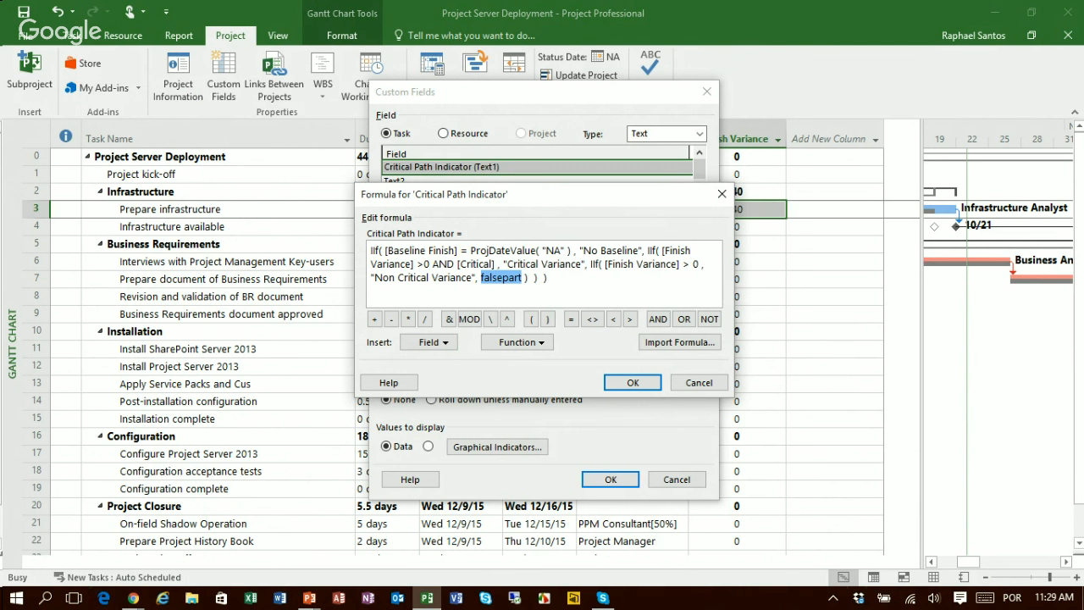
type("\"No Variance\"")
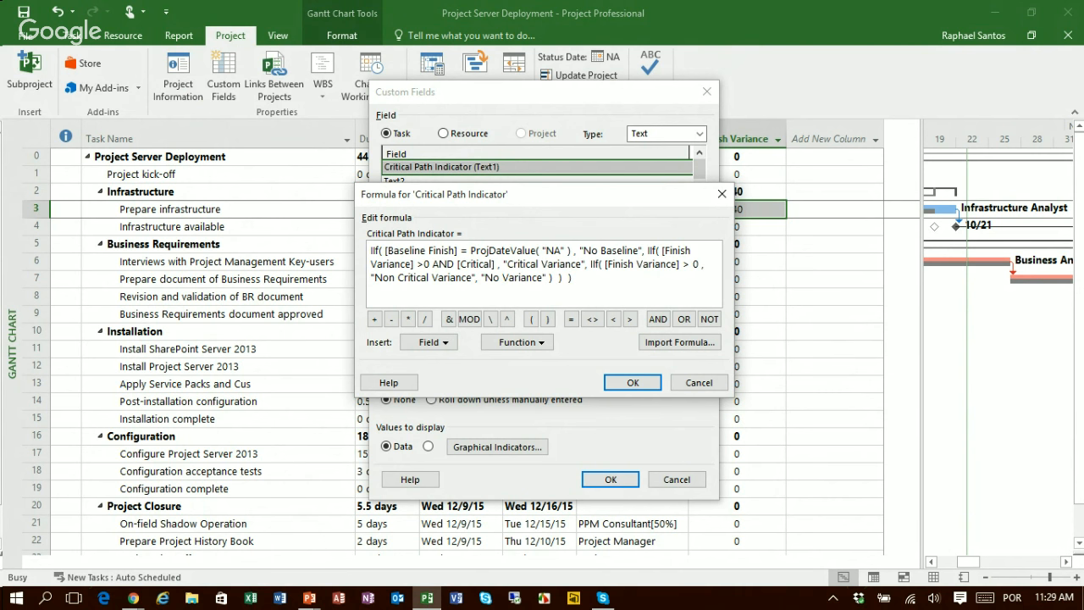
key("End")
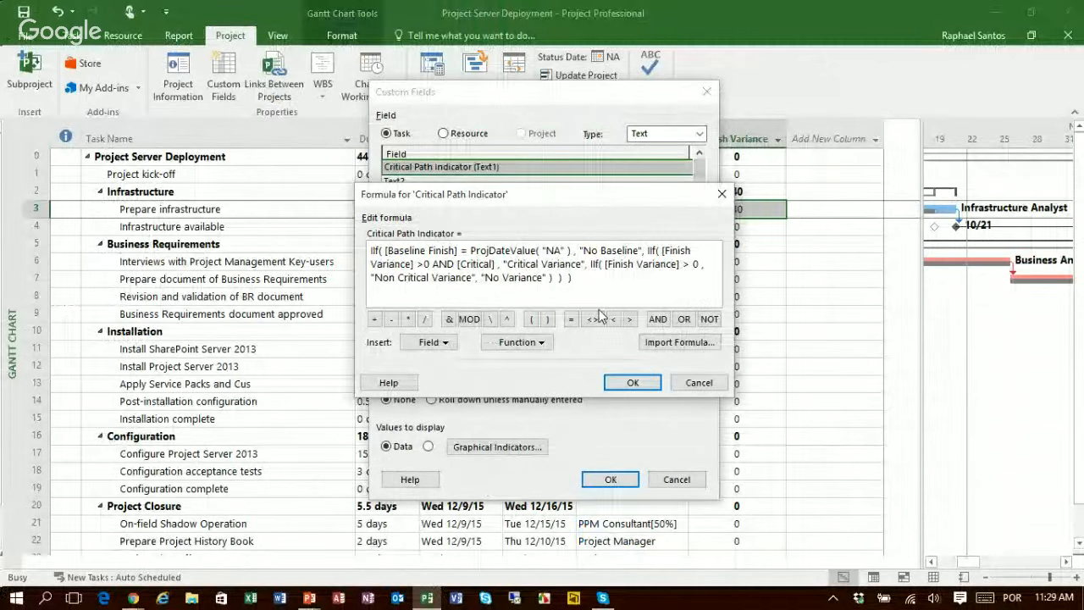
Step: Accept the Critical Path Indicator formula, replacing existing data, and apply the field with task and group summary rows set to use the formula
left_click(630, 383)
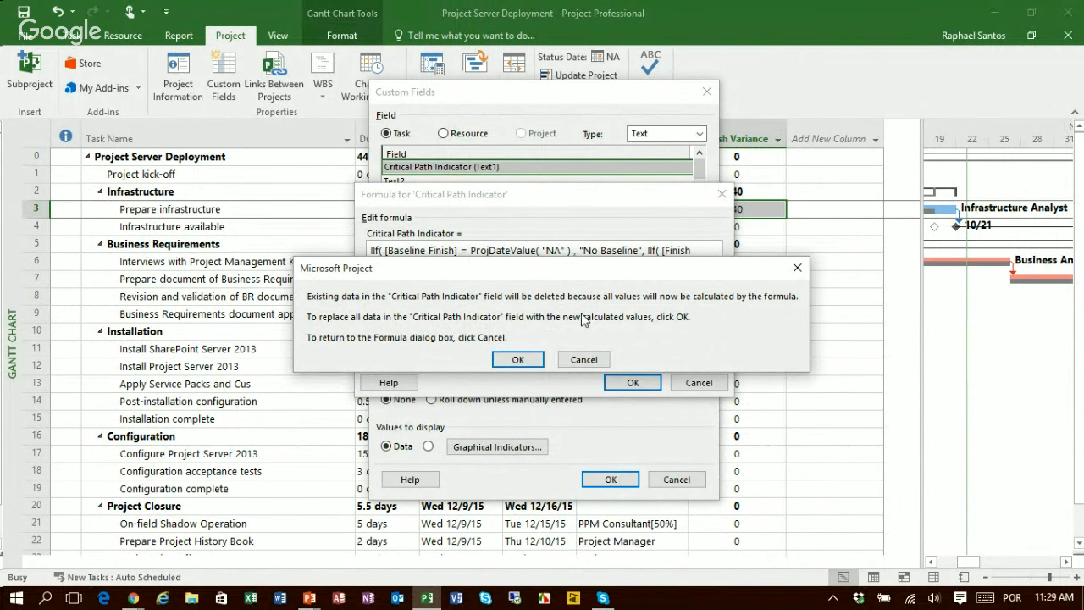
left_click(525, 362)
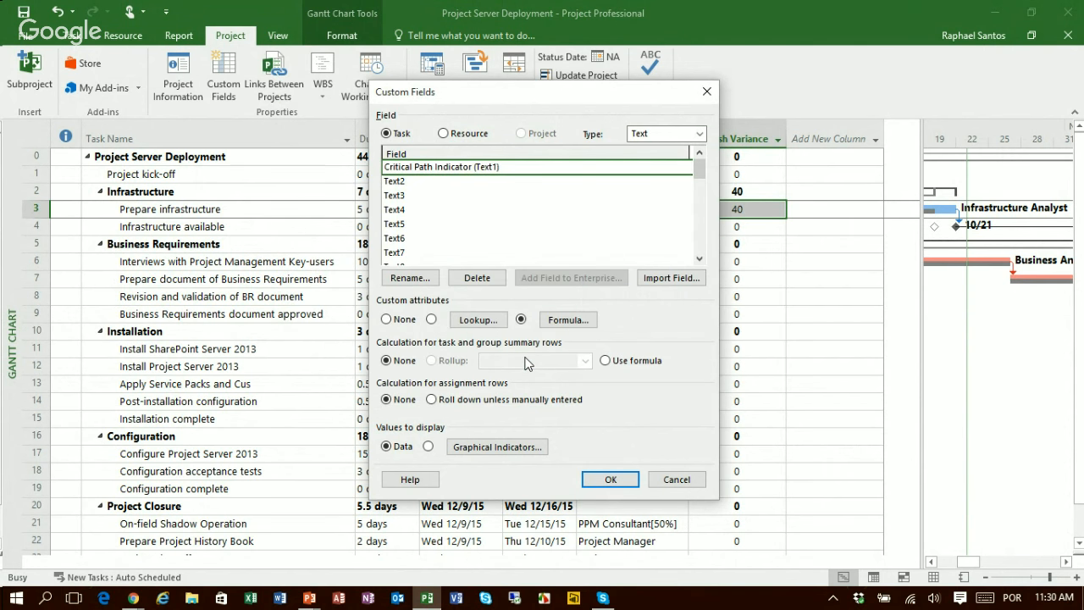
left_click(618, 364)
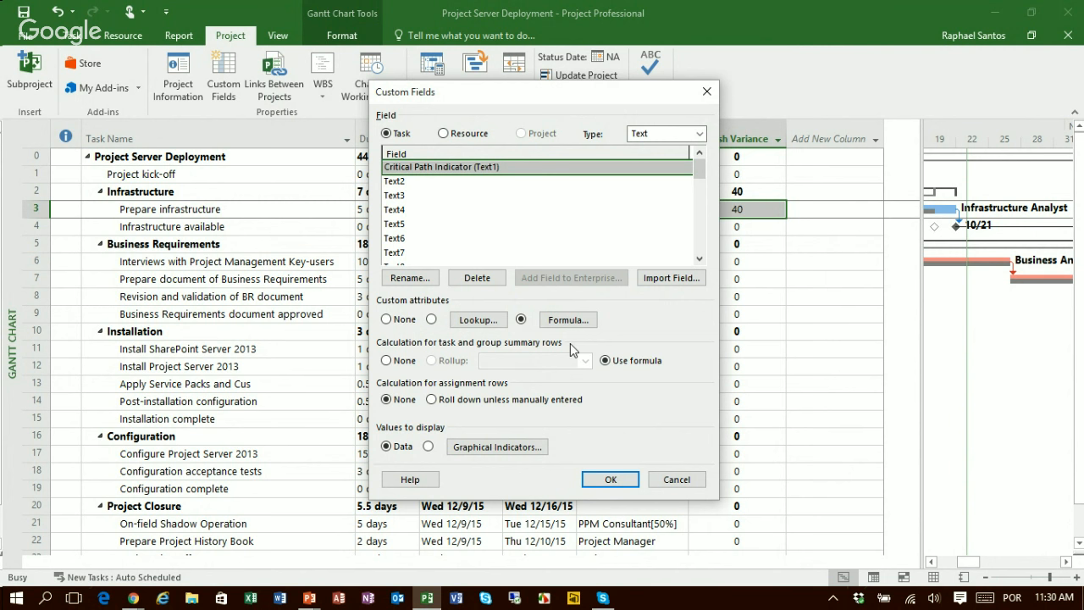
left_click(608, 480)
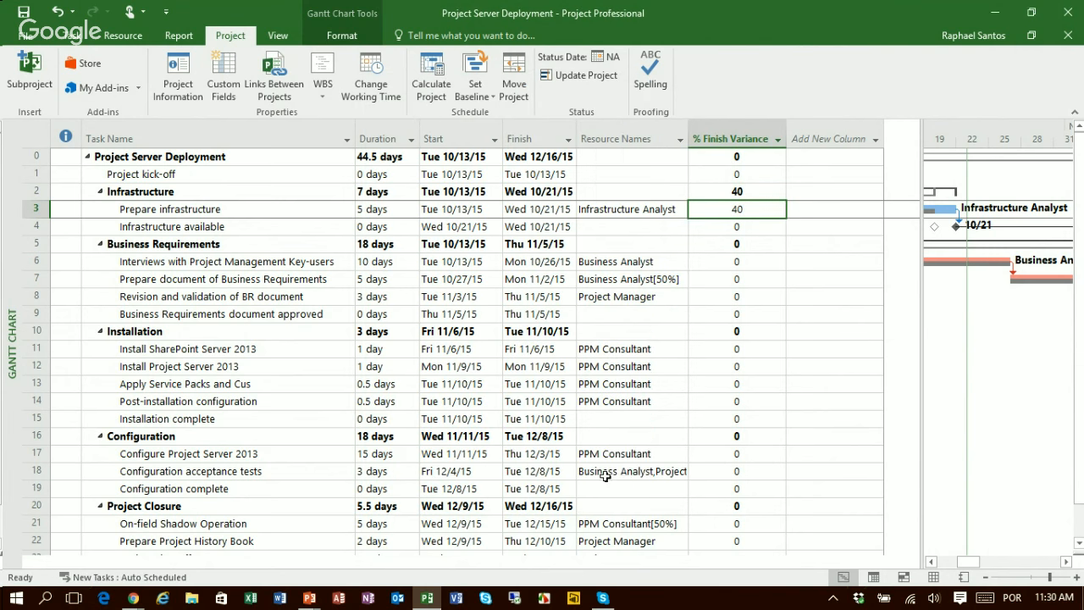
Step: Insert the Critical Path Indicator (Text1) column after % Finish Variance in the task table
right_click(823, 134)
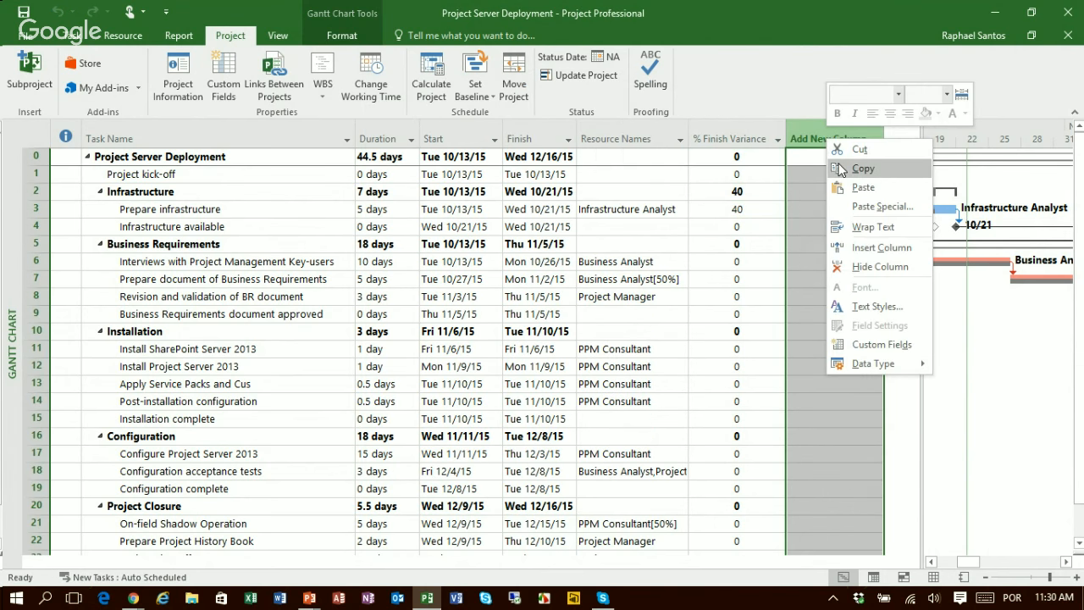
left_click(881, 247)
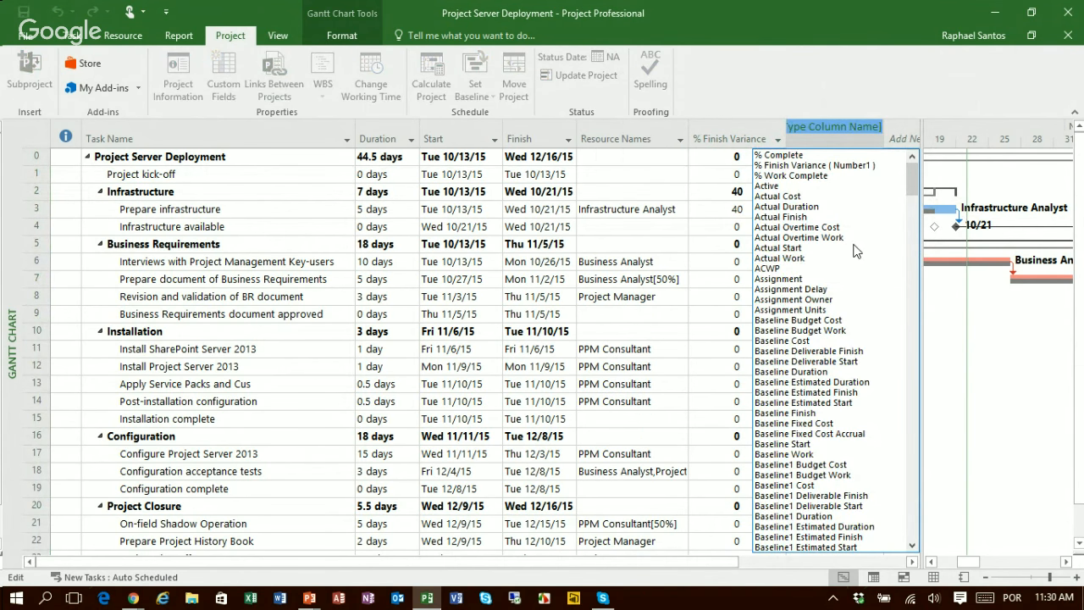
type("Critical")
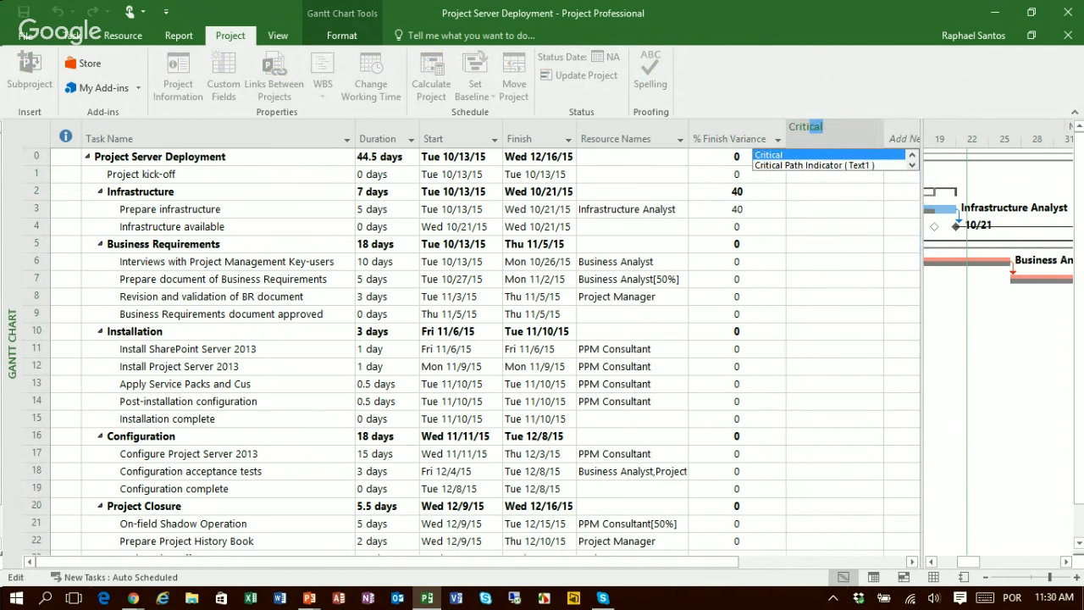
key("Down")
key("Return")
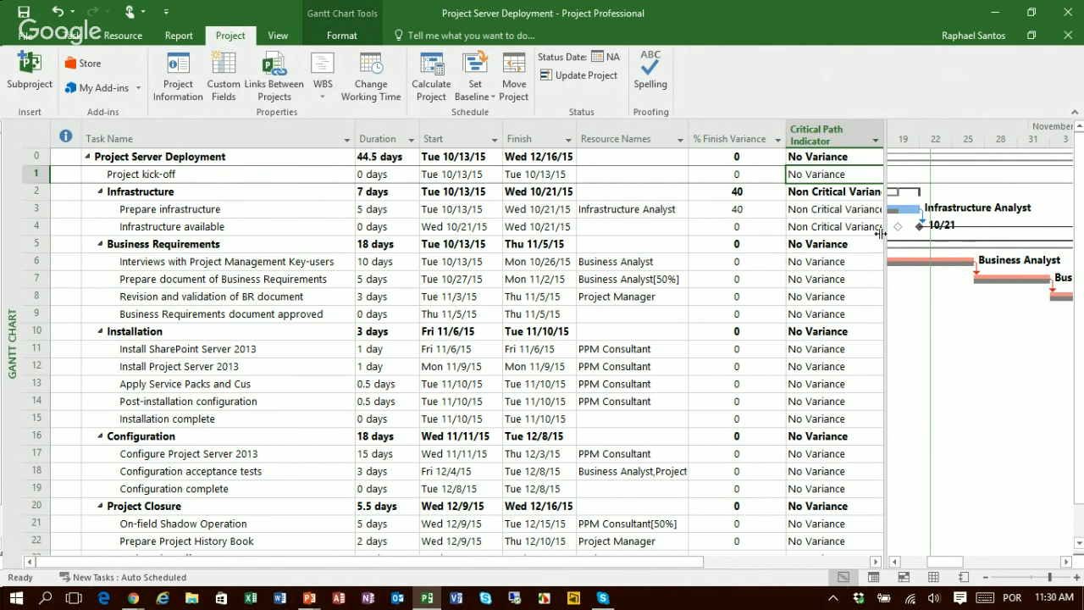
Step: Widen the task table area and fit the Critical Path Indicator column to its contents
left_click_drag(886, 237, 984, 261)
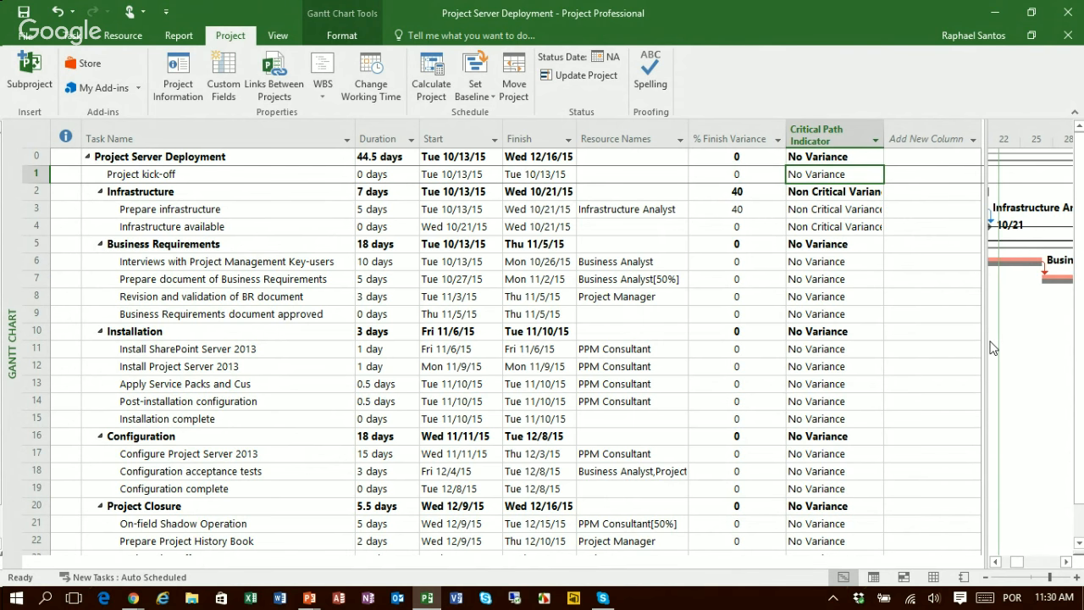
double_click(887, 127)
key("Up")
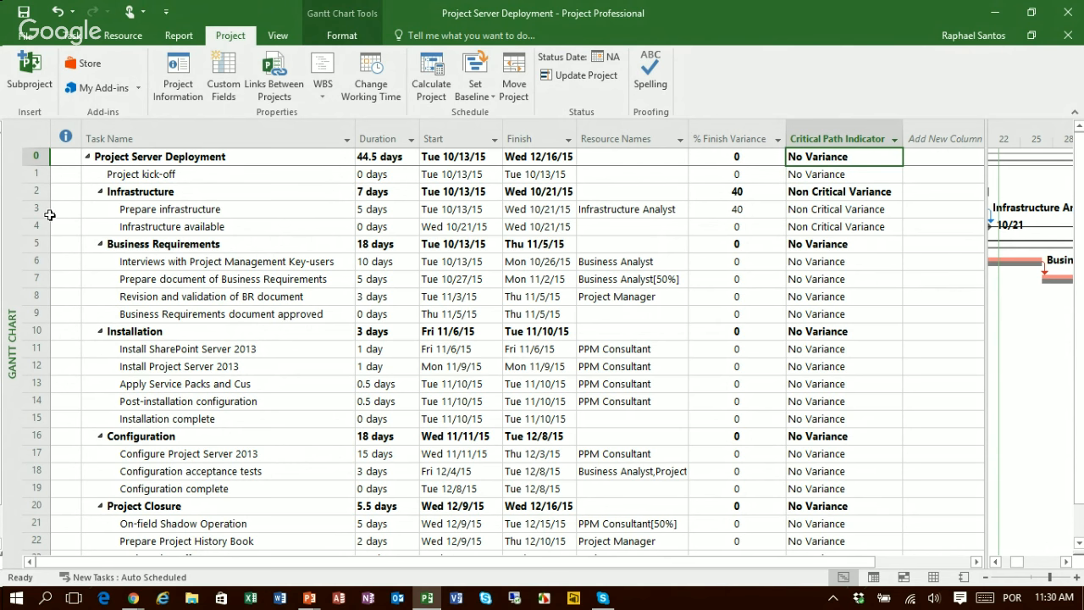
Step: Compare the Prepare infrastructure task's resource, % Finish Variance and Critical Path Indicator with the project summary row's indicator
left_click(106, 208)
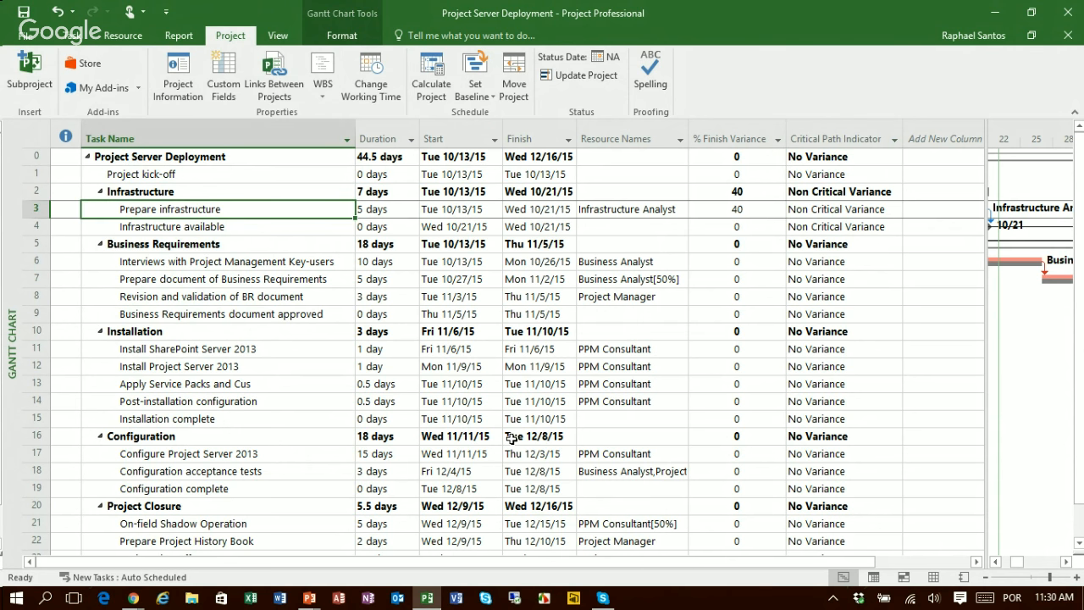
key("Right")
key("Right")
key("Right")
key("Right")
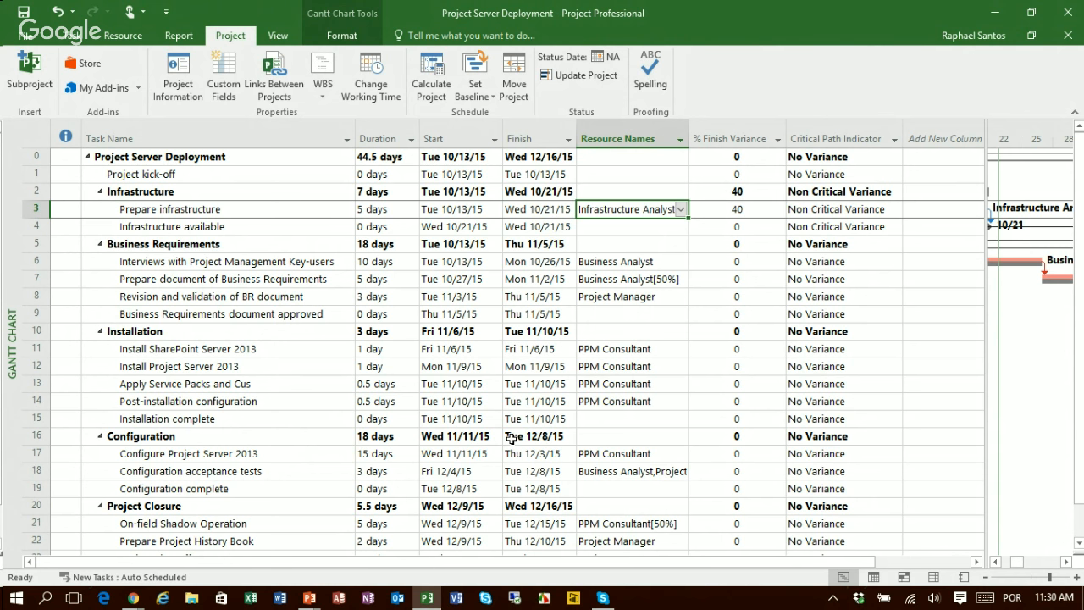
key("Right")
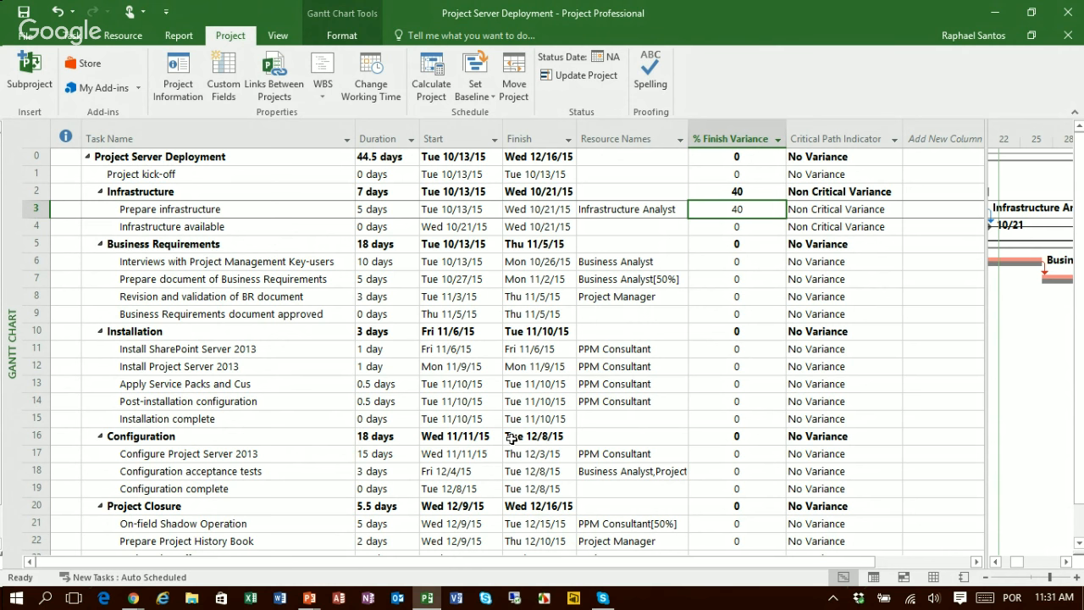
key("Right")
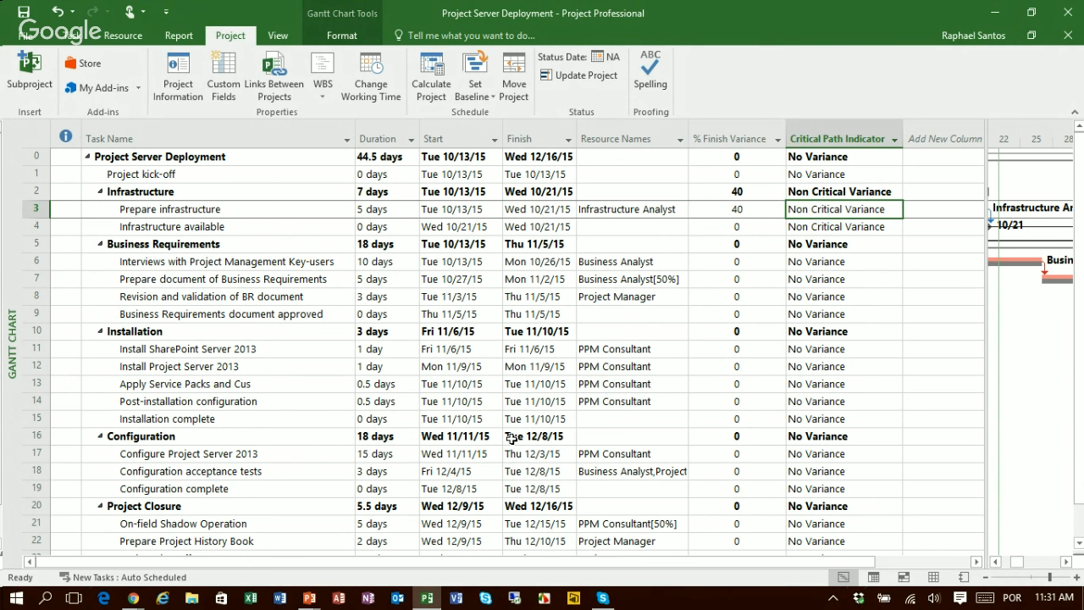
key("Left")
key("Left")
key("Left")
key("Left")
key("Left")
key("Left")
key("Left")
key("Right")
key("Right")
key("Right")
key("Right")
key("Right")
key("Right")
key("Right")
left_click(819, 158)
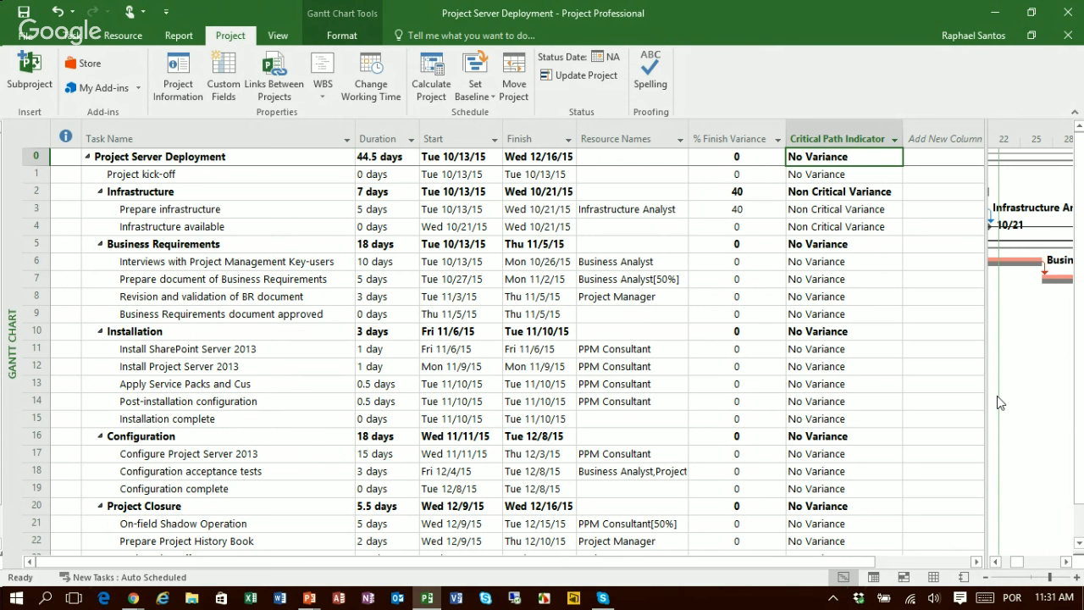
Step: Examine the Gantt bars along the critical path, especially the PPM Consultant tasks through Configure Project Server 2013
key("Left")
key("Left")
key("Left")
key("Left")
key("Left")
key("Left")
key("Left")
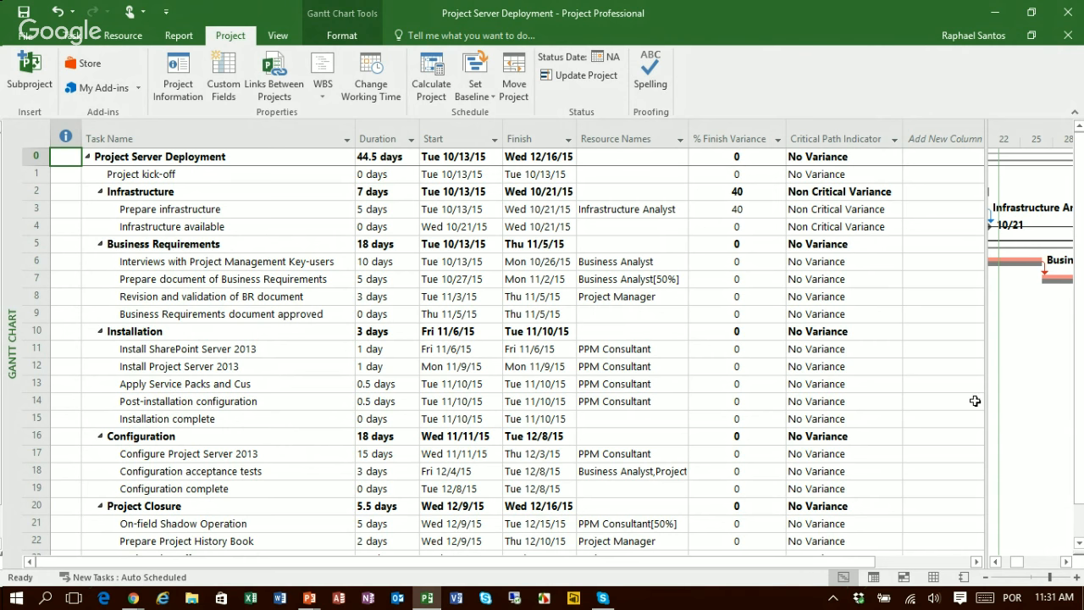
left_click_drag(987, 398, 696, 416)
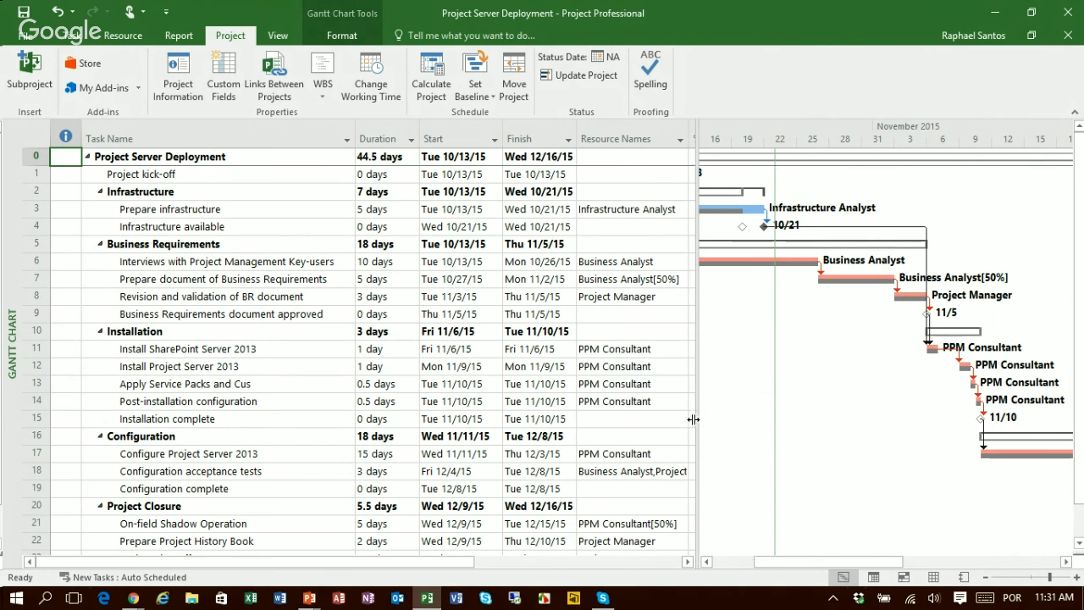
scroll(1064, 559, "down", 1)
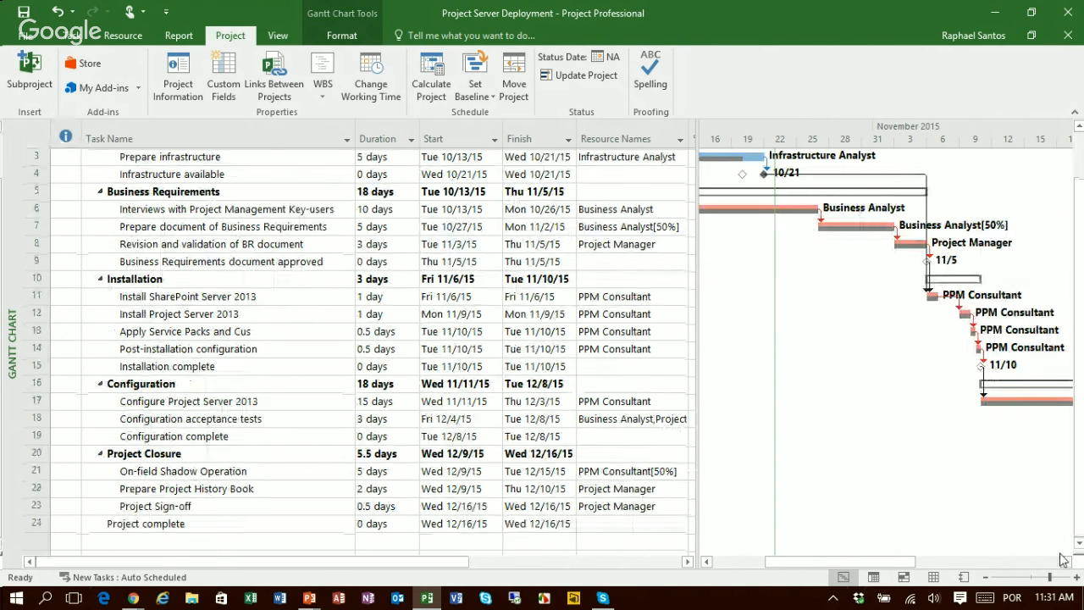
left_click(1065, 561)
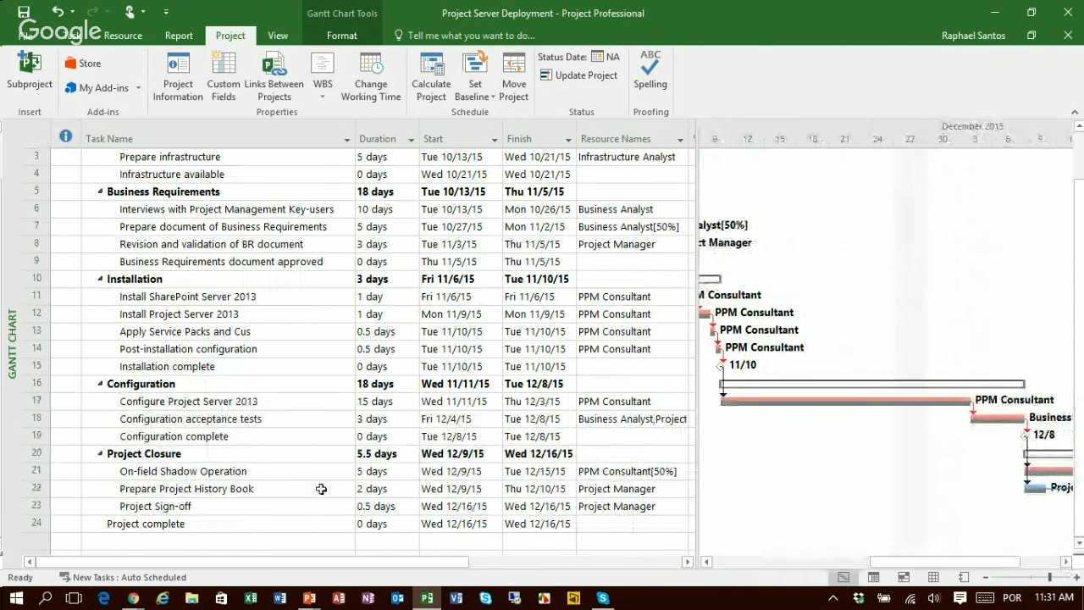
left_click(307, 315)
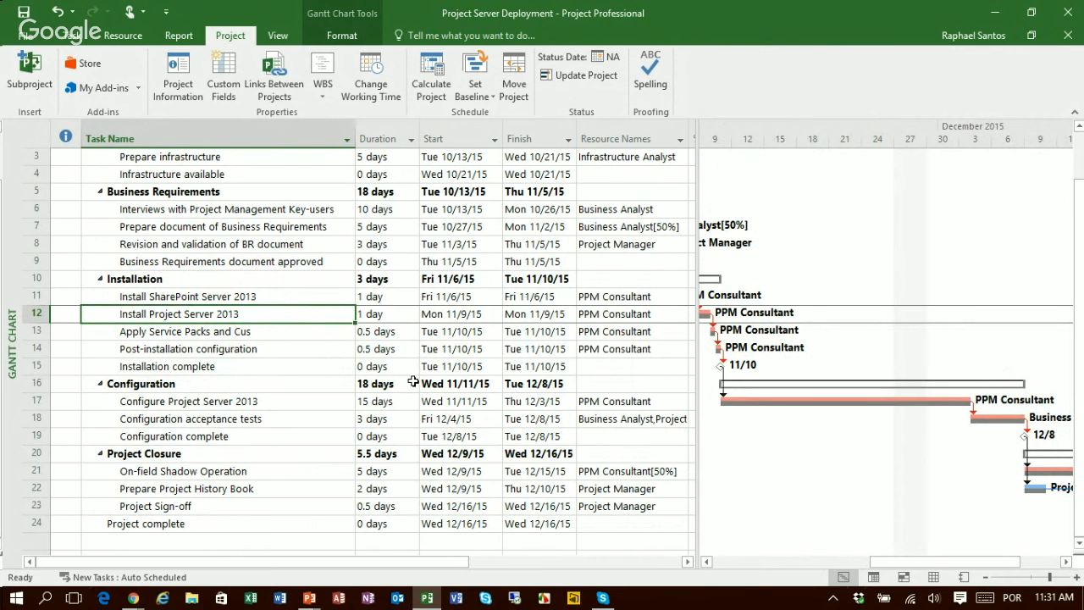
left_click(707, 563)
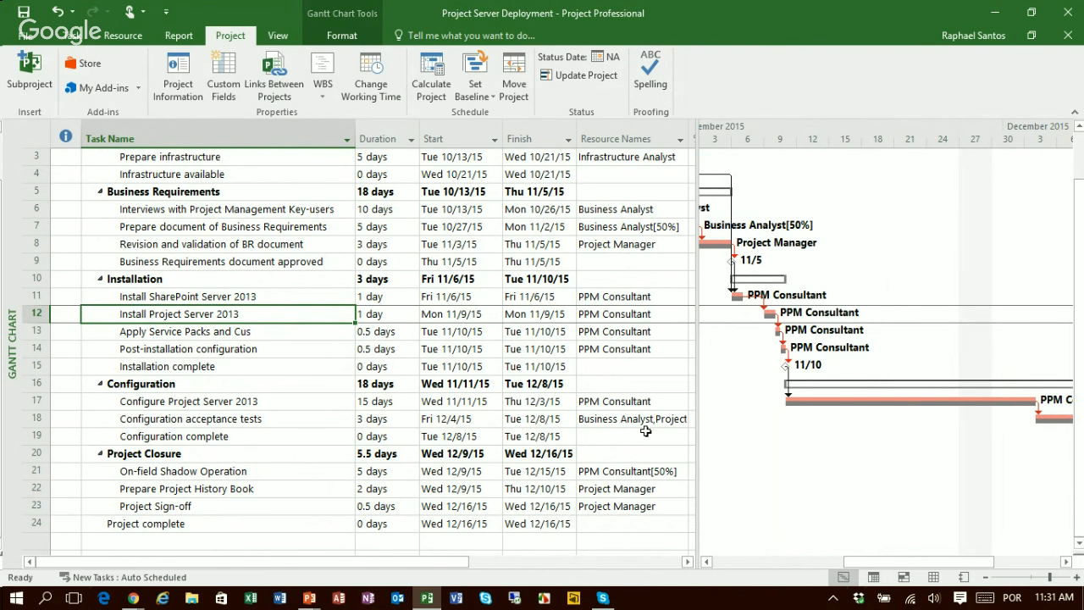
left_click(316, 404)
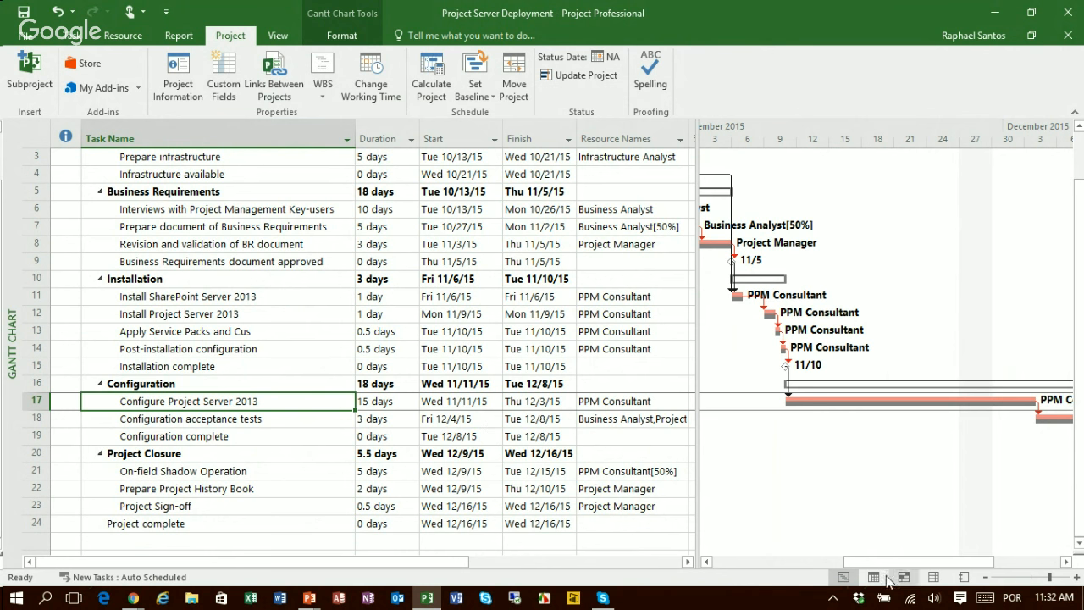
Step: Open the PPM Consultant's working time calendar from the resource sheet and select December 1, 2015
left_click(934, 578)
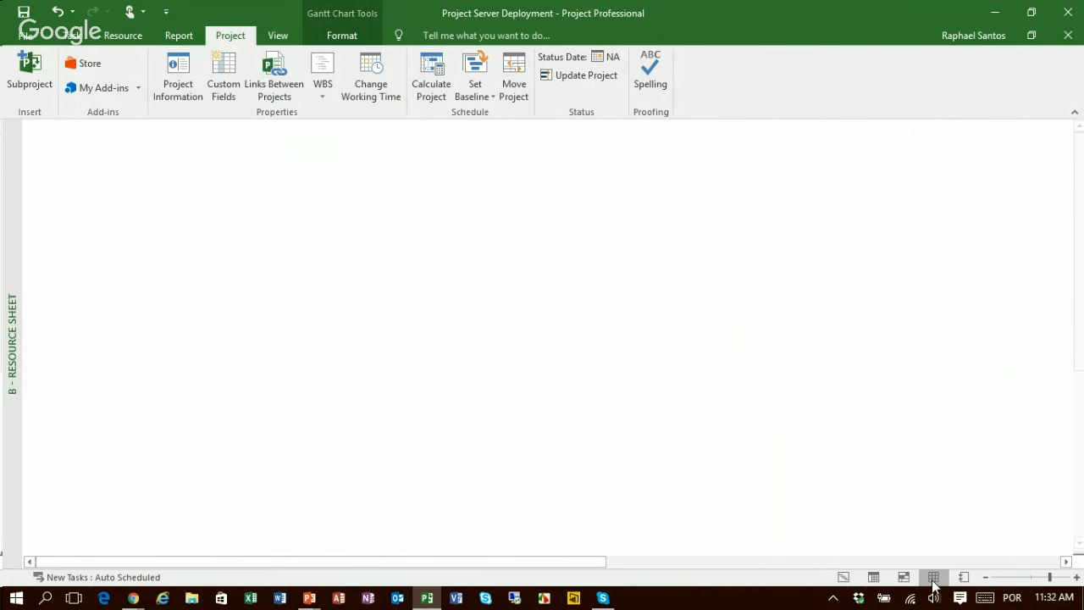
left_click(255, 143)
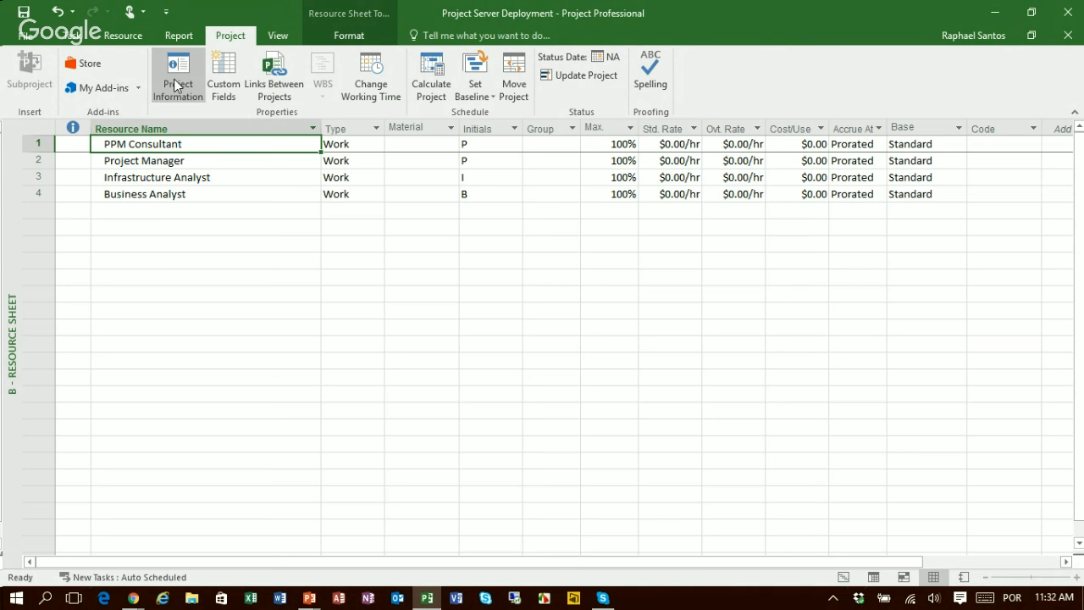
left_click(371, 76)
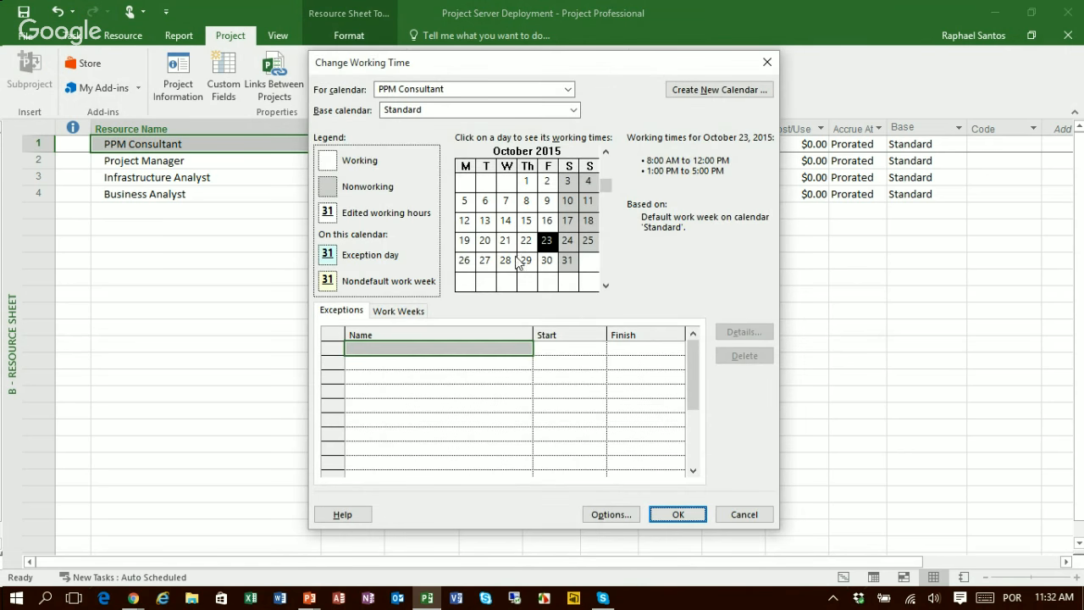
left_click(605, 285)
left_click(605, 285)
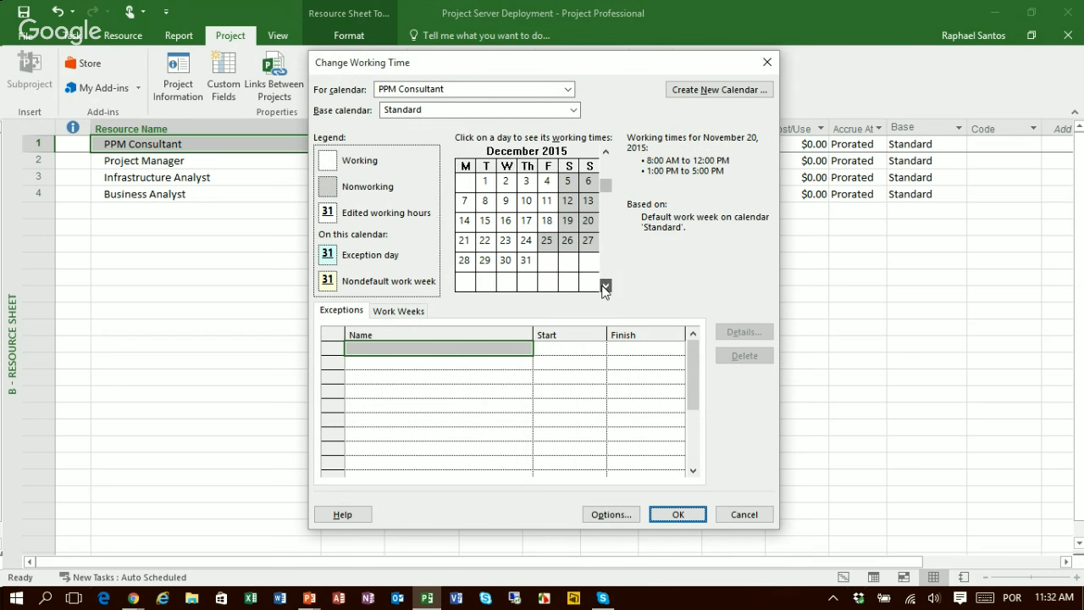
left_click(546, 240)
left_click(485, 181)
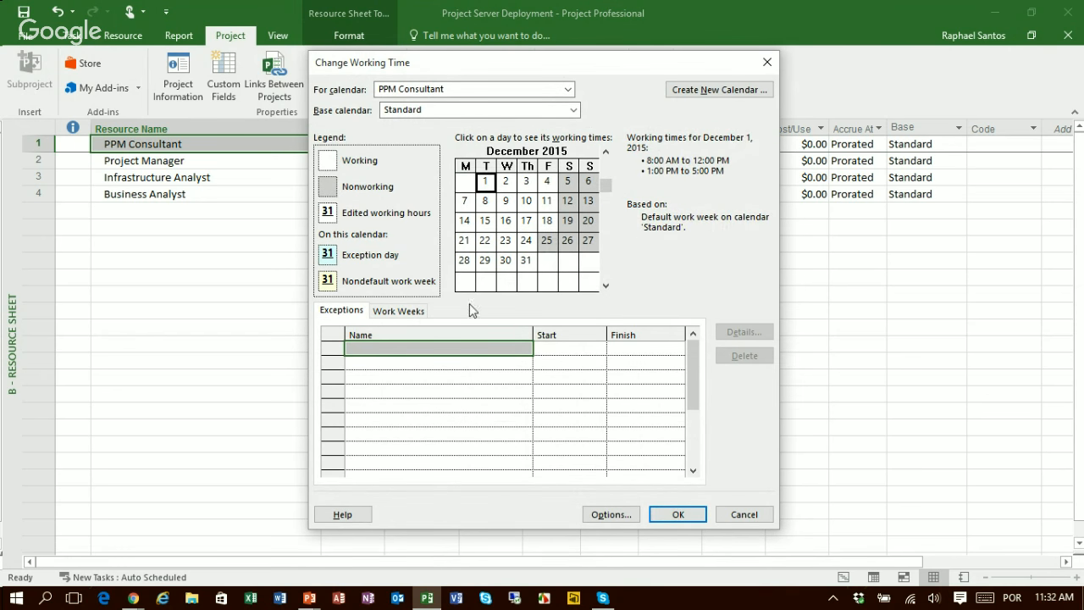
left_click(470, 349)
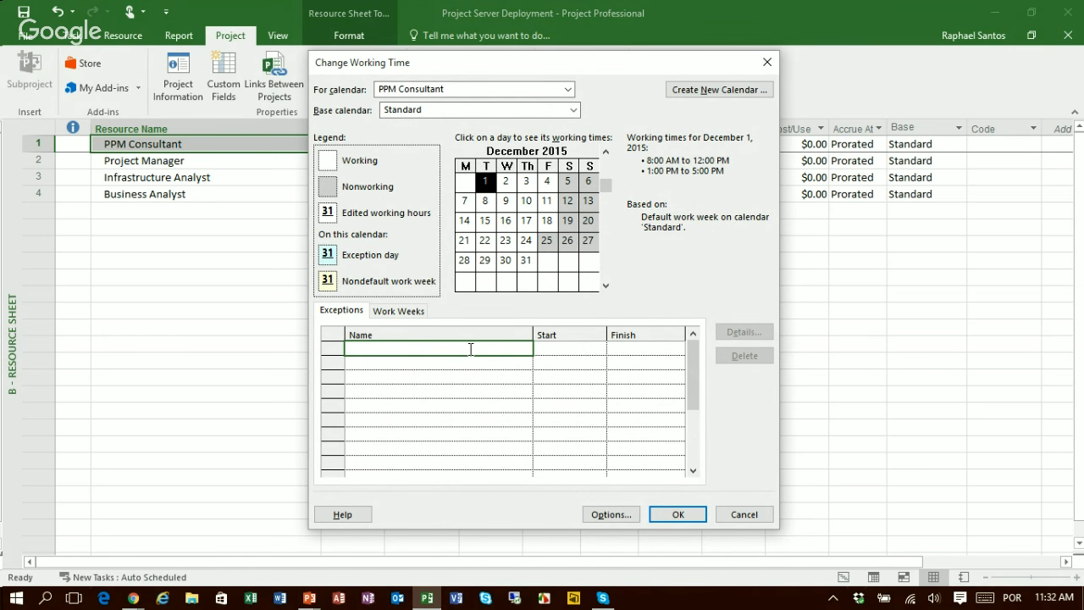
type("Conference")
key("Return")
left_click(584, 348)
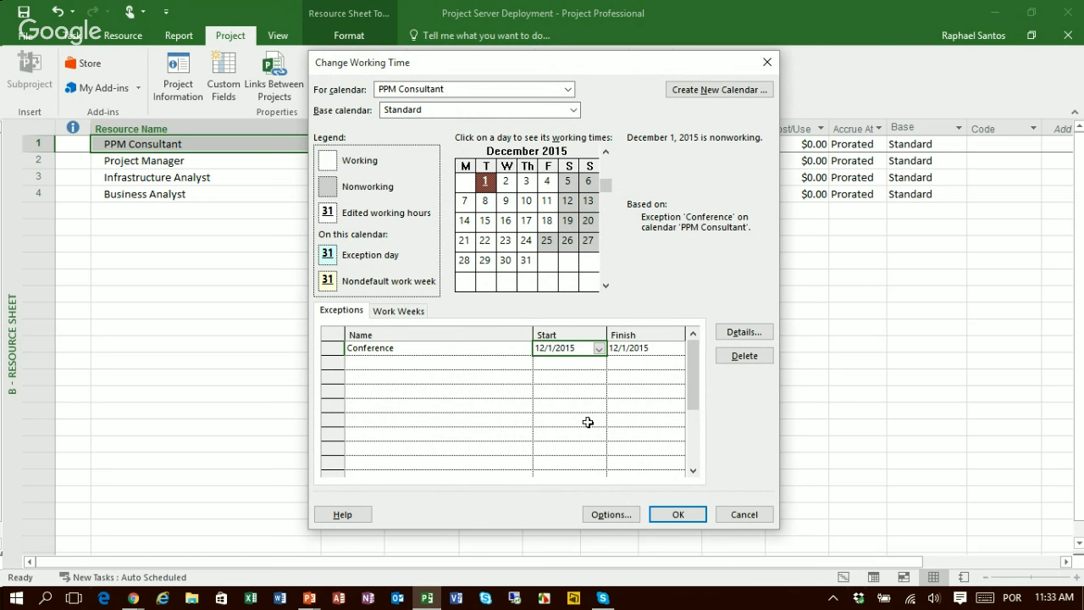
left_click(679, 516)
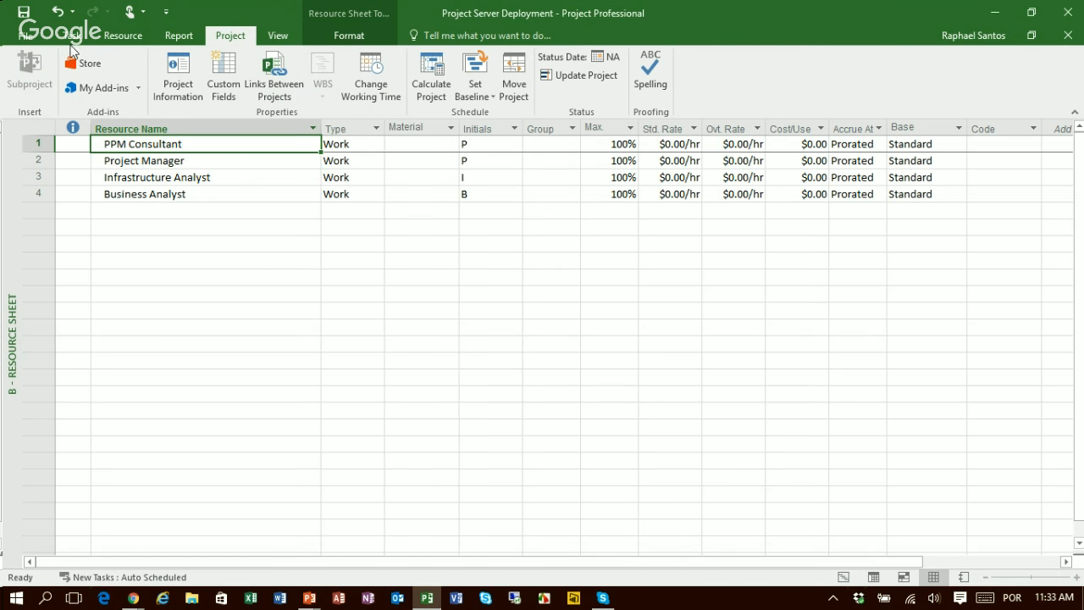
Step: Return to the Gantt Chart view and select the Critical Path Indicator value of Configure Project Server 2013
left_click(72, 36)
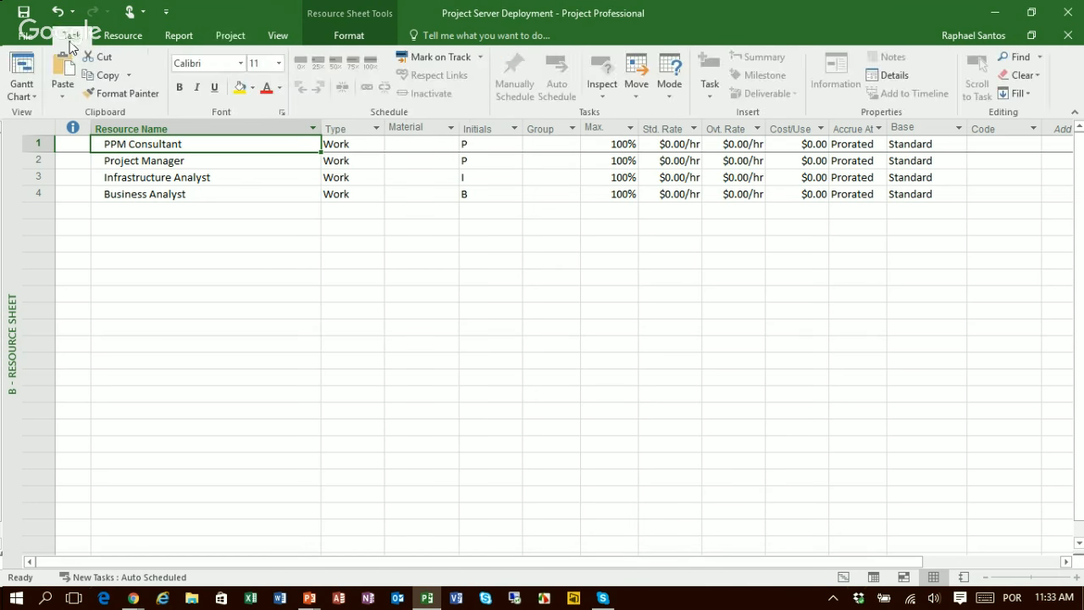
left_click(22, 67)
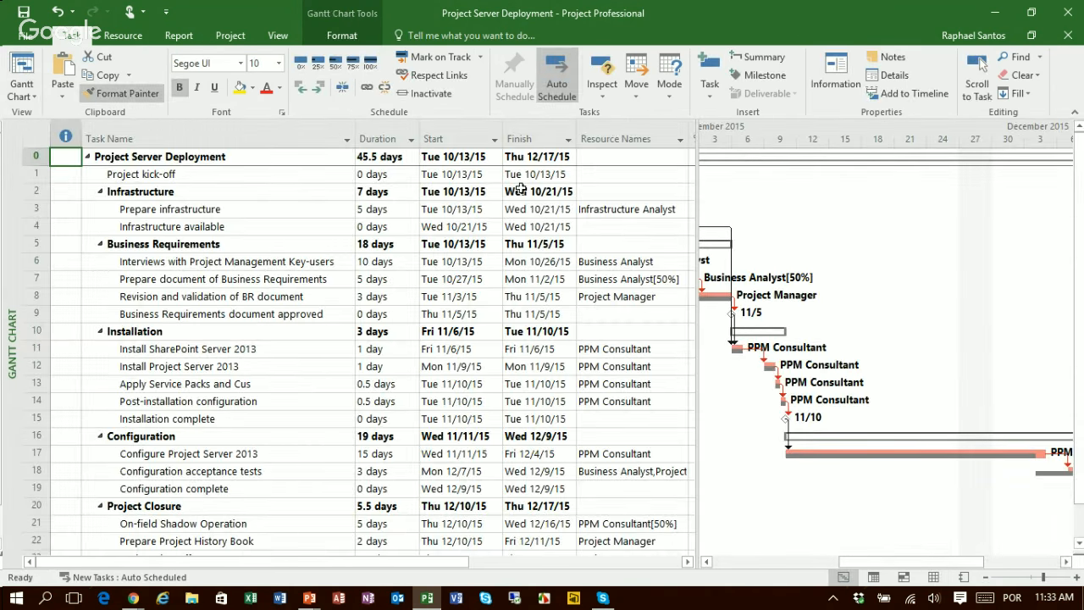
left_click(834, 451)
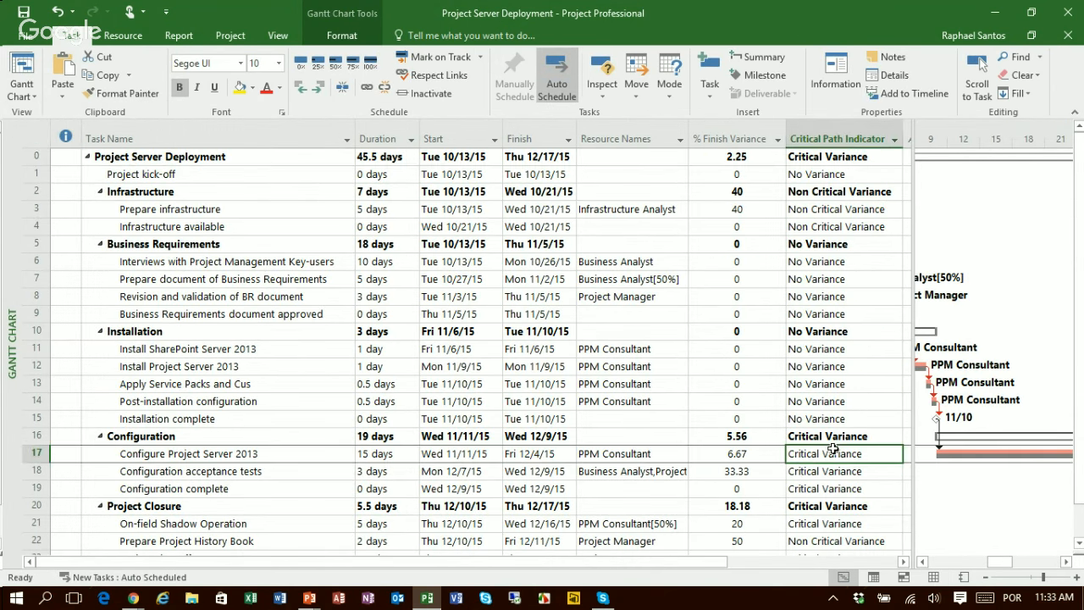
Step: Review the recalculated % Finish Variance and Critical Path Indicator values across all project tasks
scroll(834, 449, "down", 1)
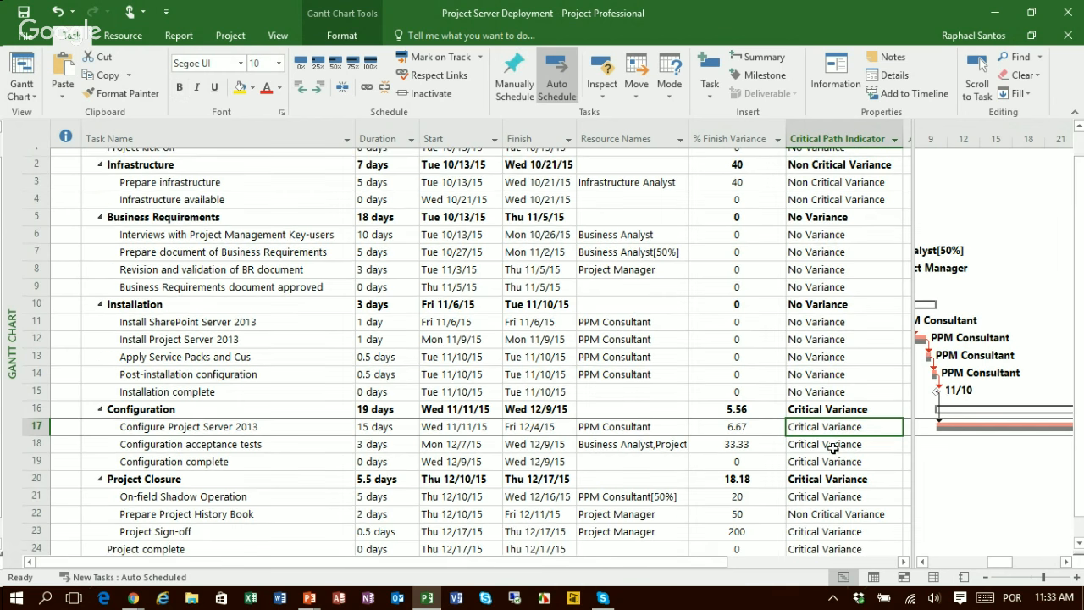
scroll(834, 449, "down", 3)
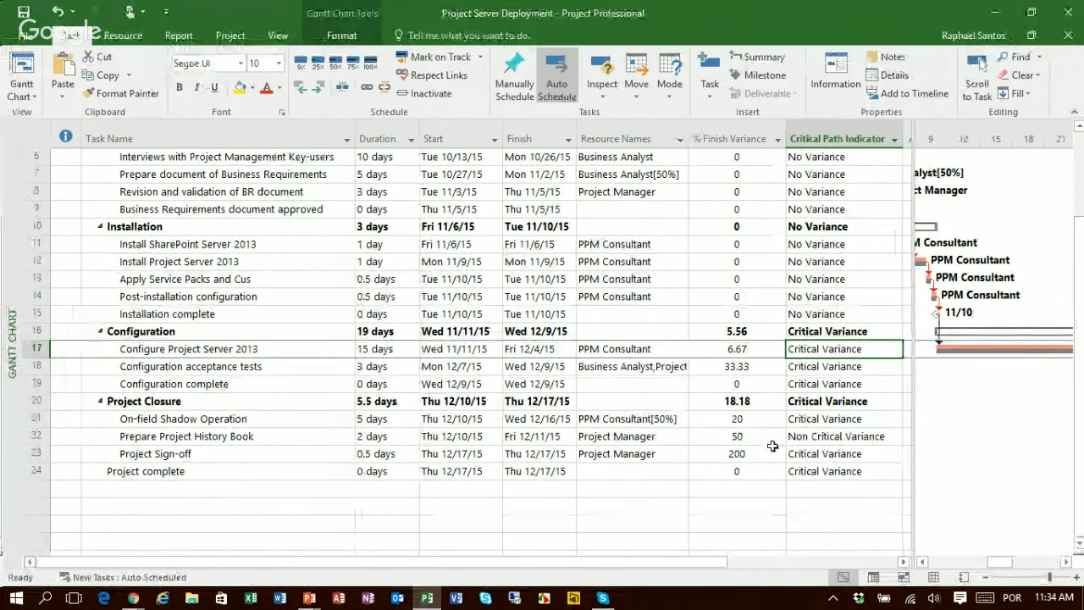
scroll(773, 446, "up", 2)
scroll(772, 446, "up", 1)
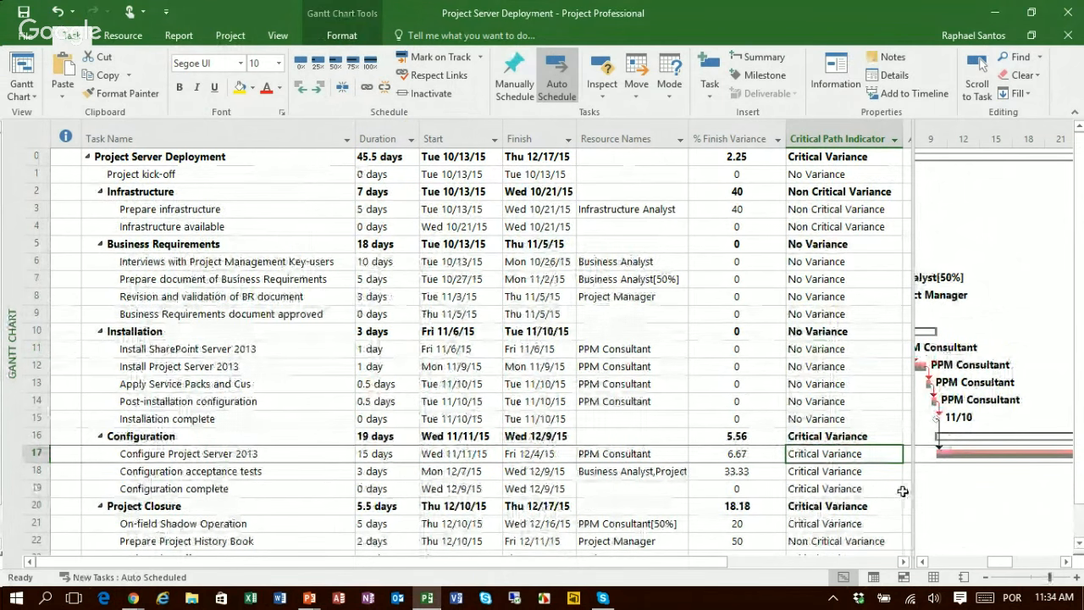
left_click_drag(910, 489, 962, 493)
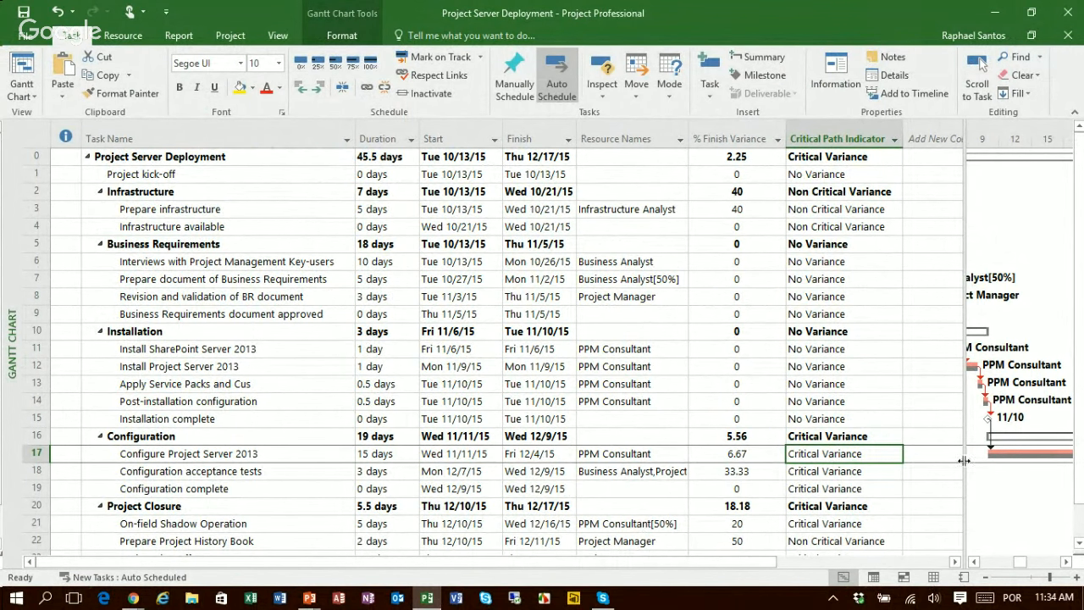
left_click_drag(960, 518, 903, 525)
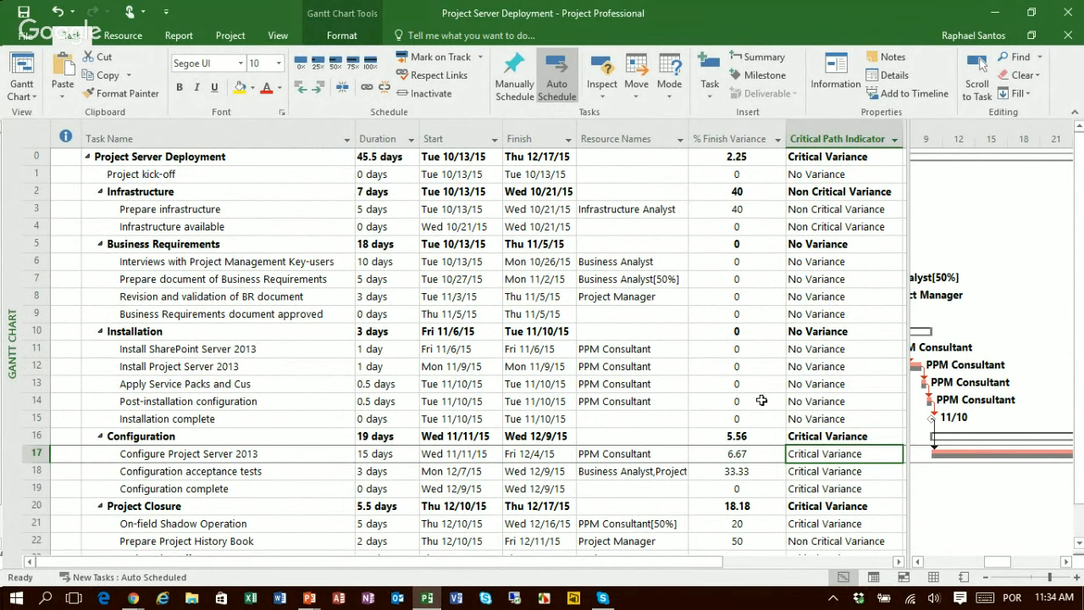
scroll(761, 401, "down", 1)
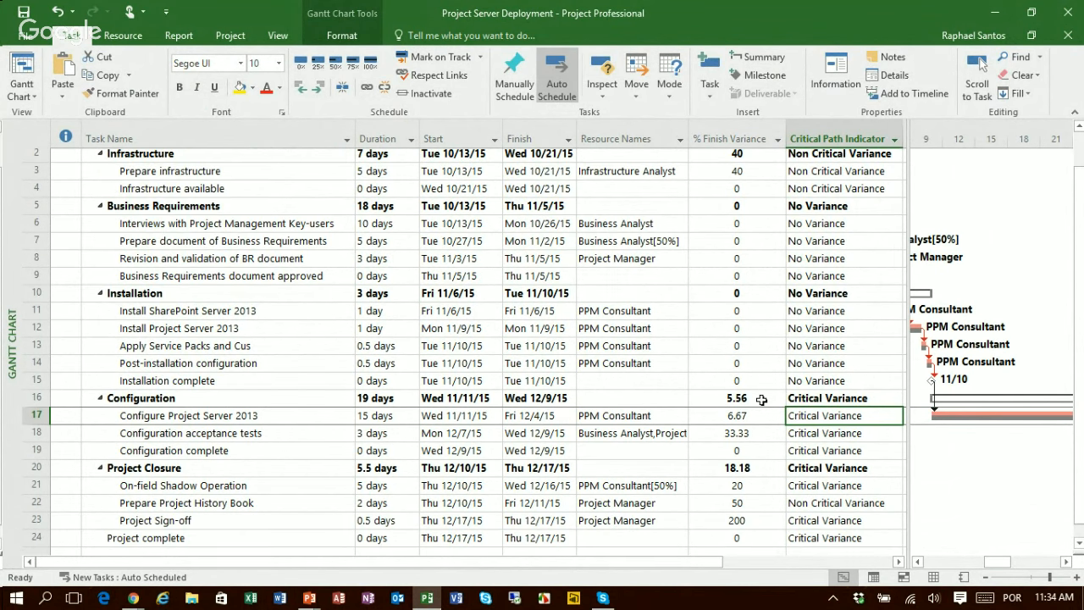
scroll(761, 400, "down", 1)
scroll(762, 401, "up", 2)
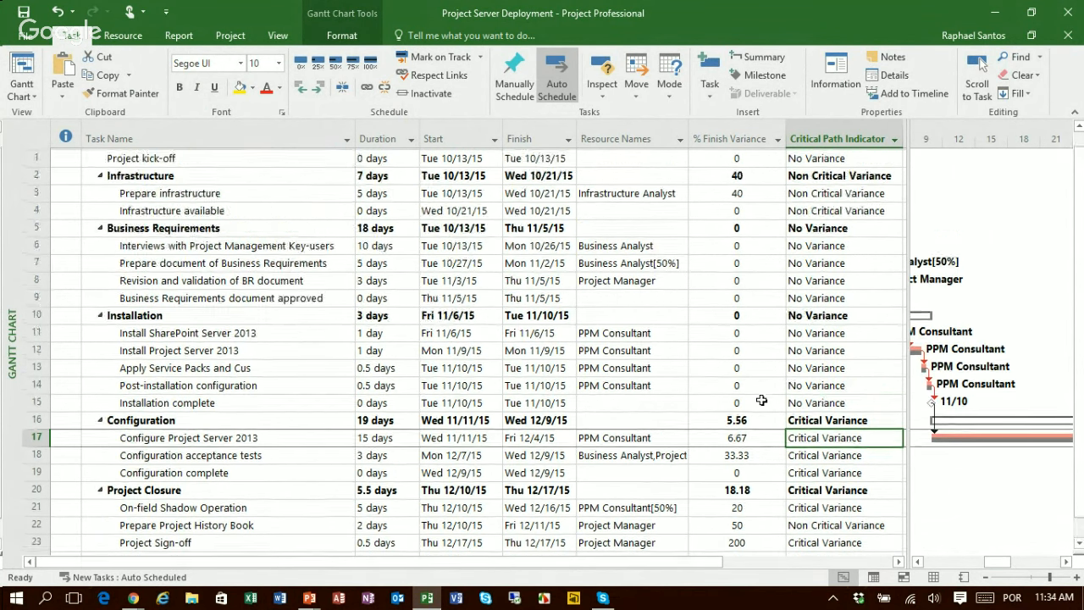
Step: Open the graphical indicator settings for the Critical Path Indicator custom task field
left_click_drag(973, 359, 997, 362)
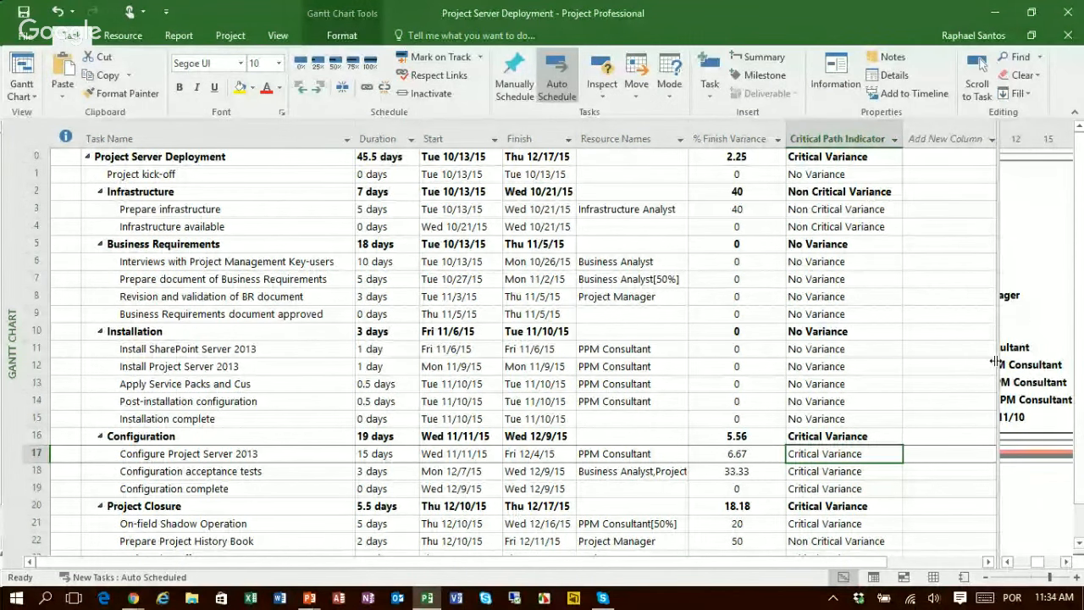
left_click(231, 38)
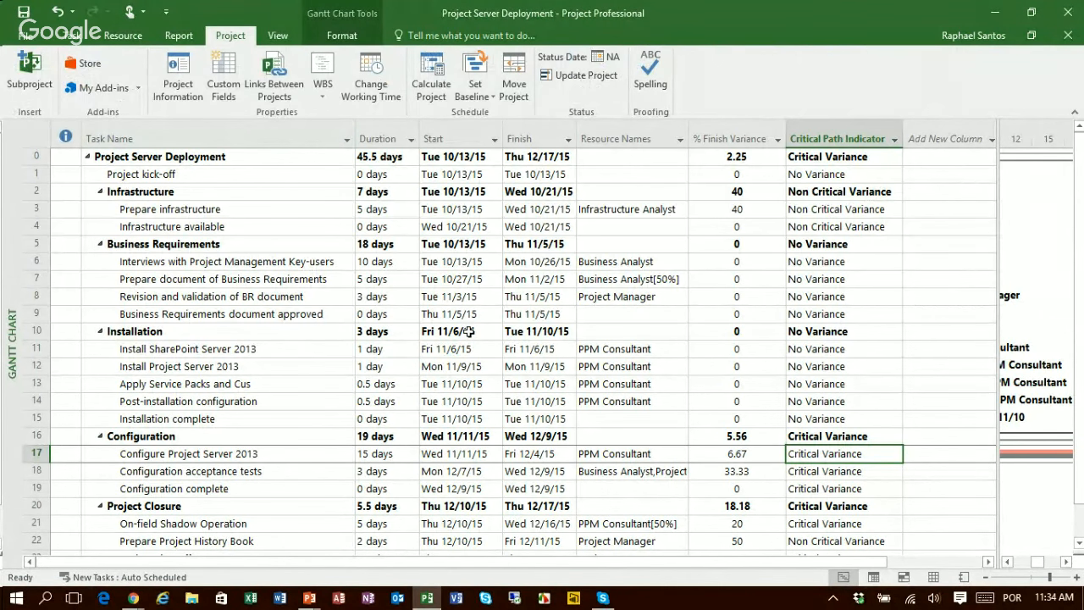
left_click(225, 76)
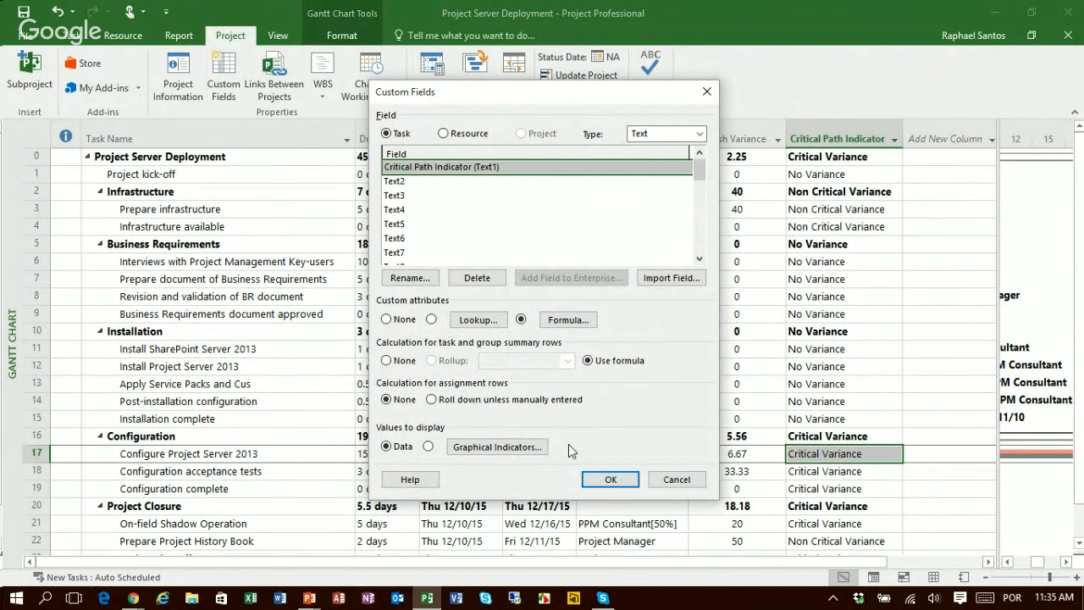
left_click(468, 452)
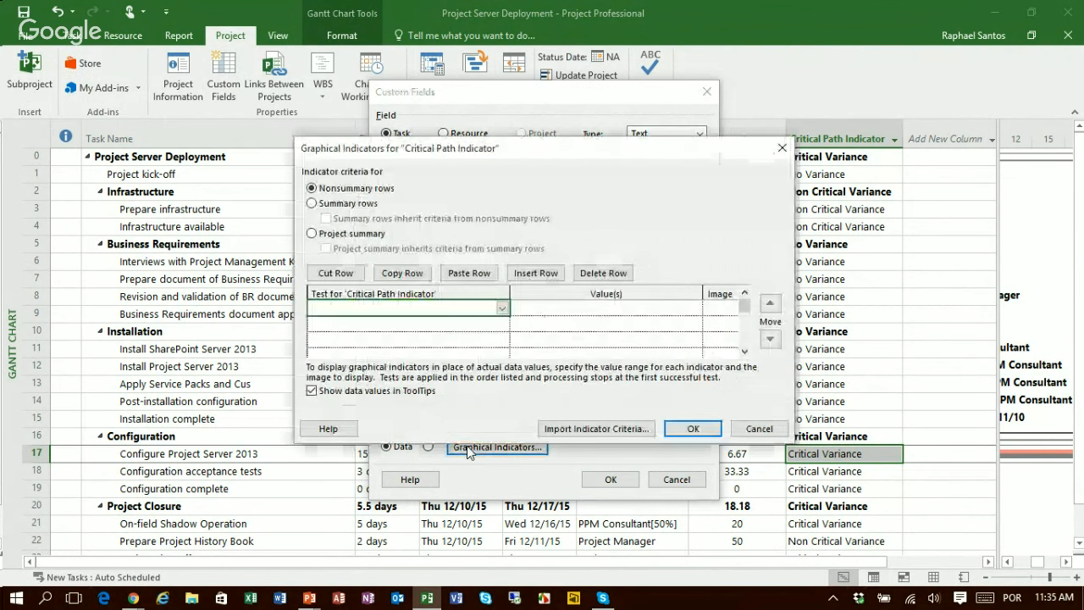
left_click(761, 429)
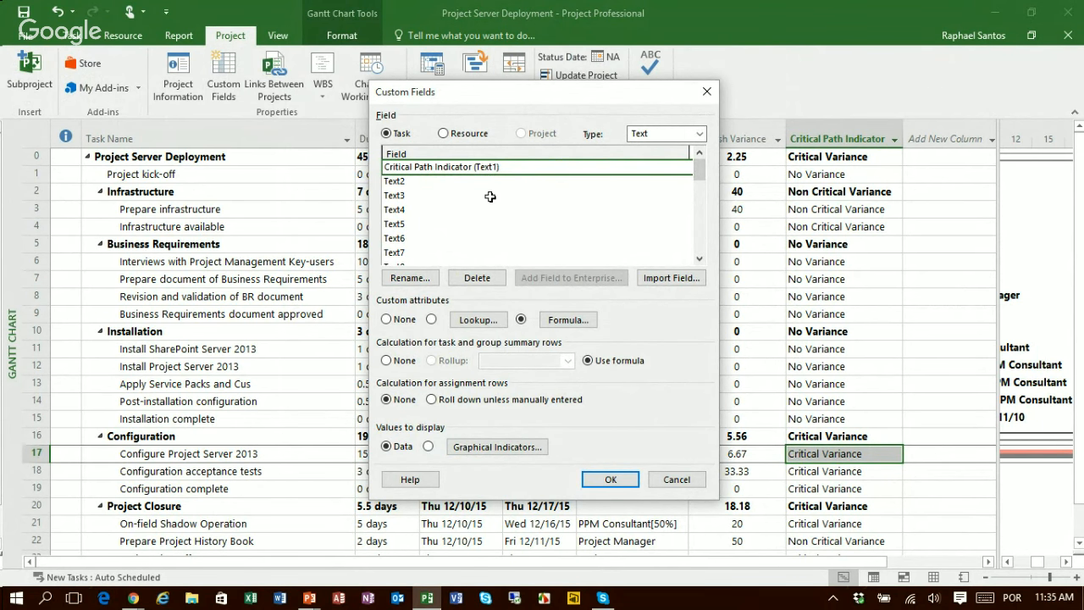
left_click(482, 449)
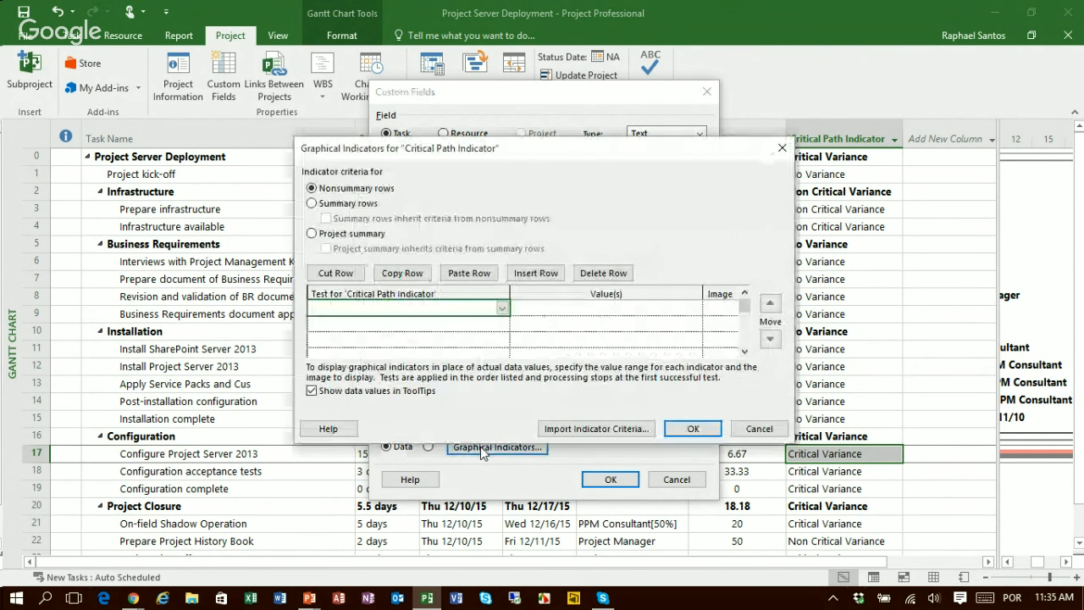
Step: Add a nonsummary-row criterion that shows a green circle when the value equals No Variance
left_click(500, 311)
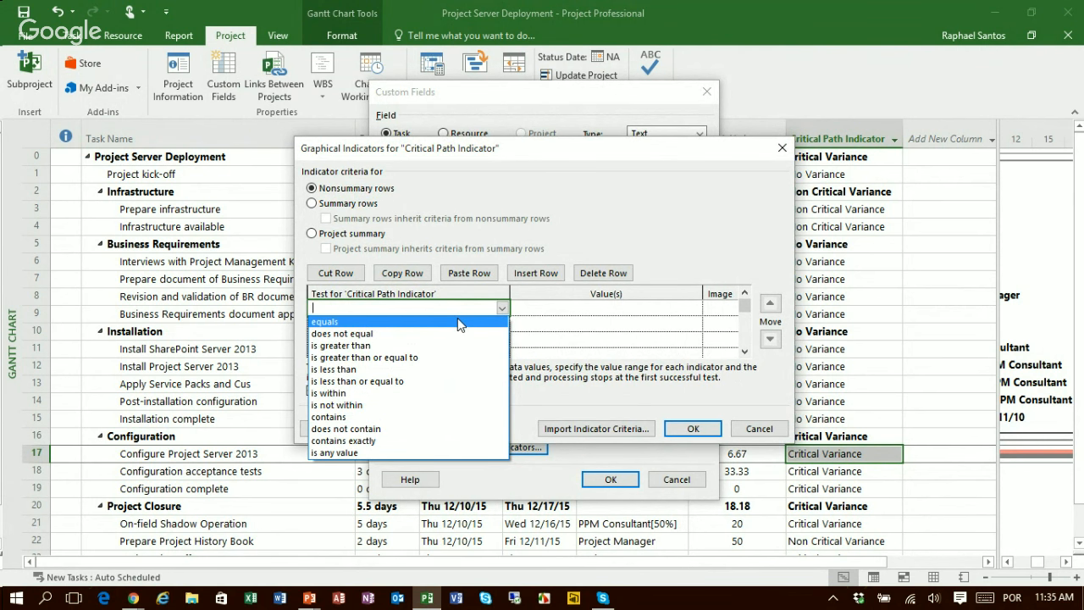
left_click(458, 323)
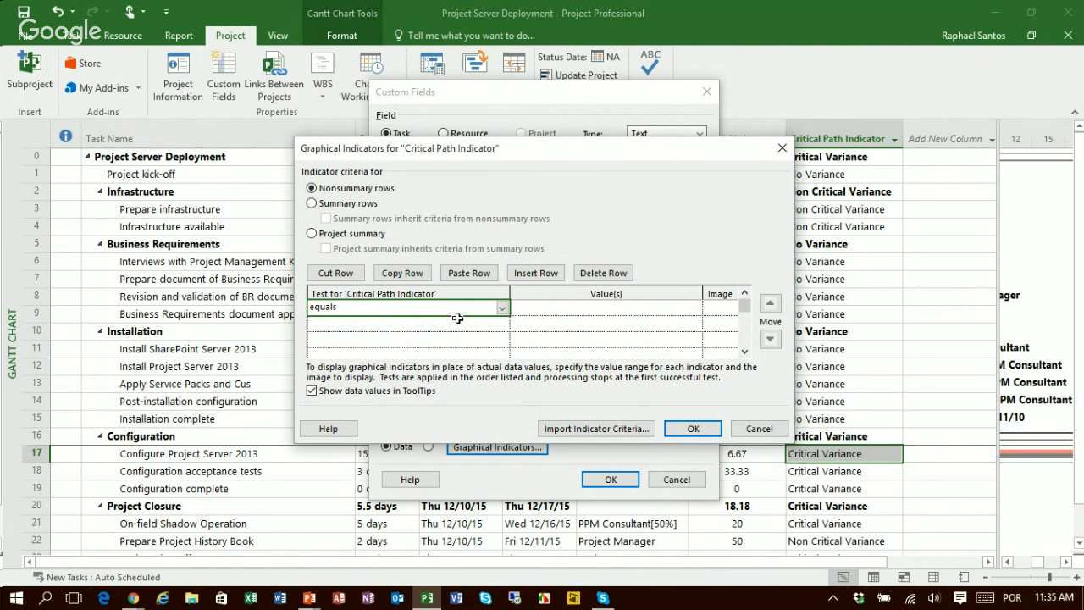
left_click(574, 310)
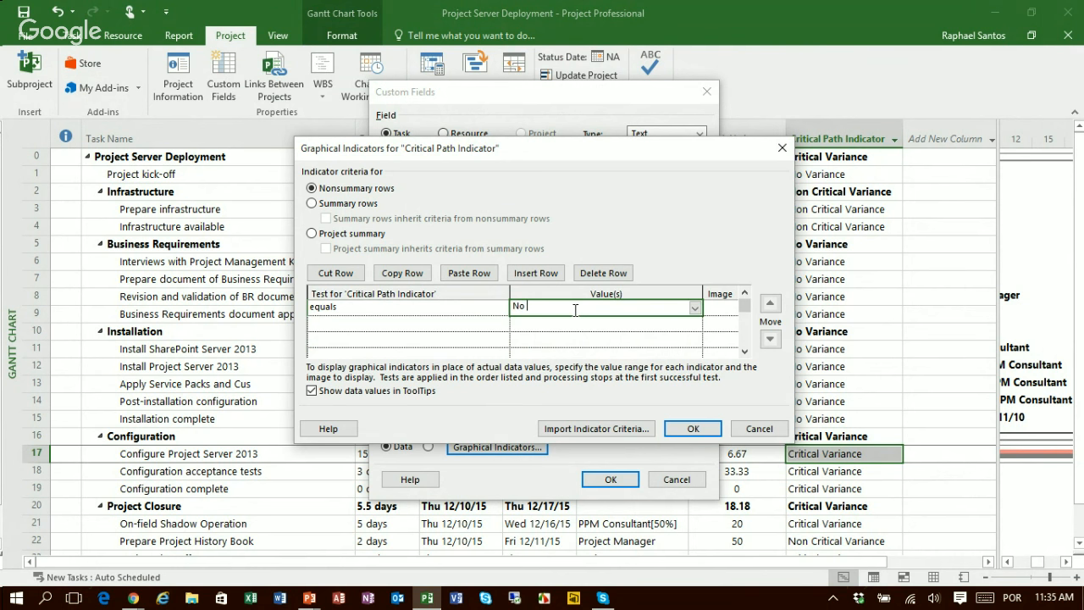
type("Variance")
left_click(721, 312)
left_click(730, 312)
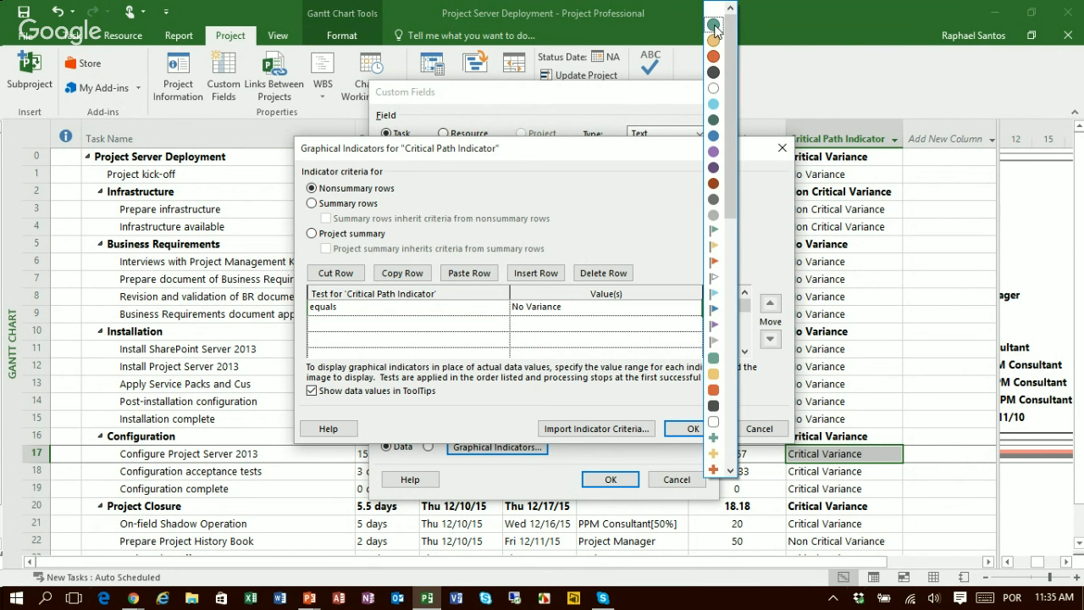
left_click(714, 26)
Step: Add a second criterion that shows a yellow circle when the value equals Non Critical Variance
left_click(492, 325)
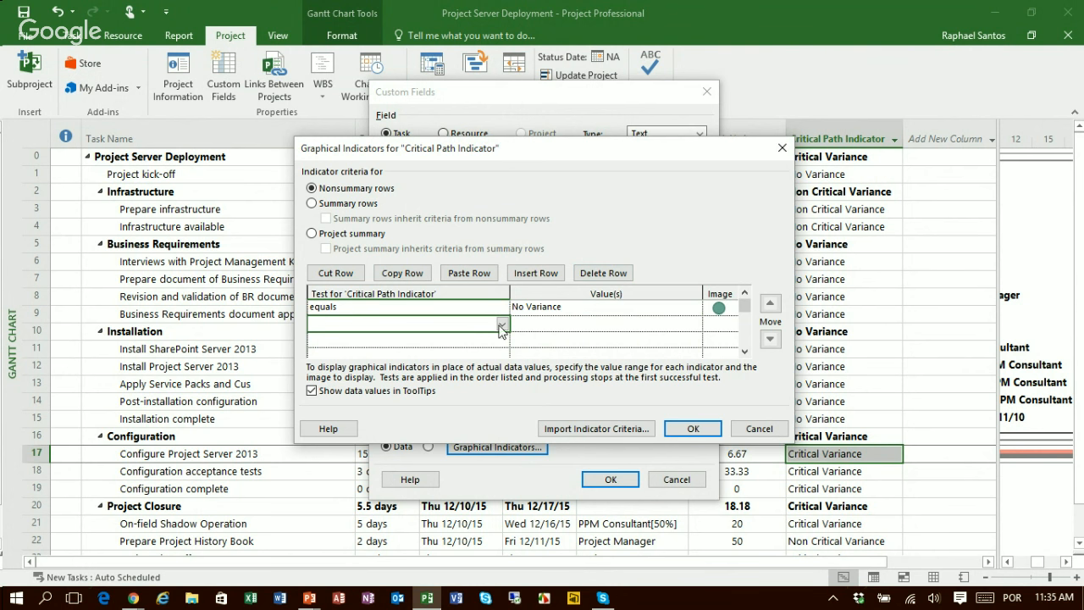
left_click(505, 326)
left_click(475, 338)
left_click(592, 324)
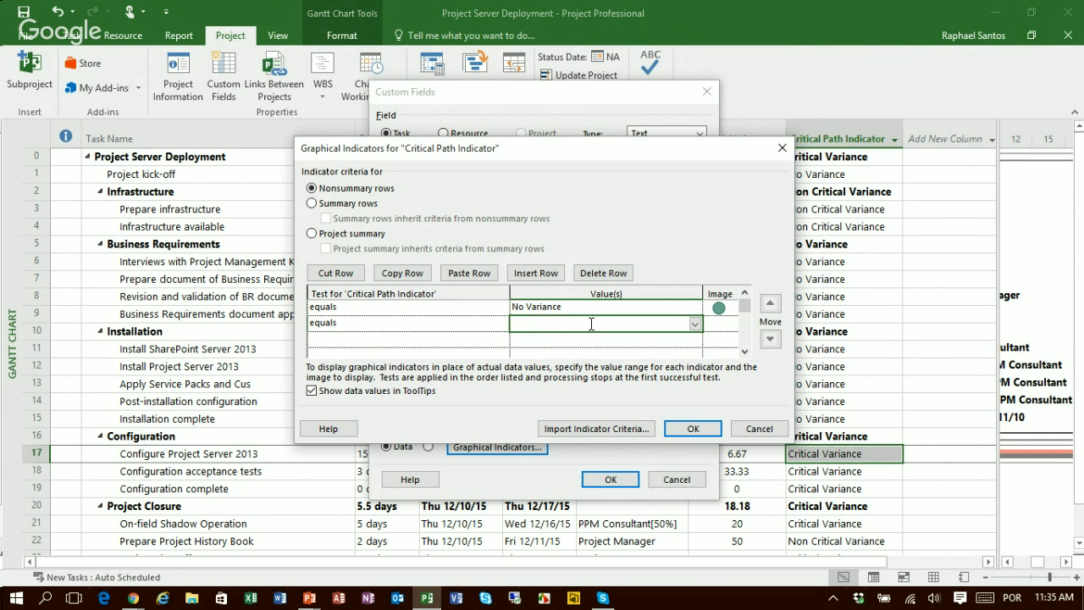
type("Non Critical Variance")
left_click(723, 325)
left_click(728, 326)
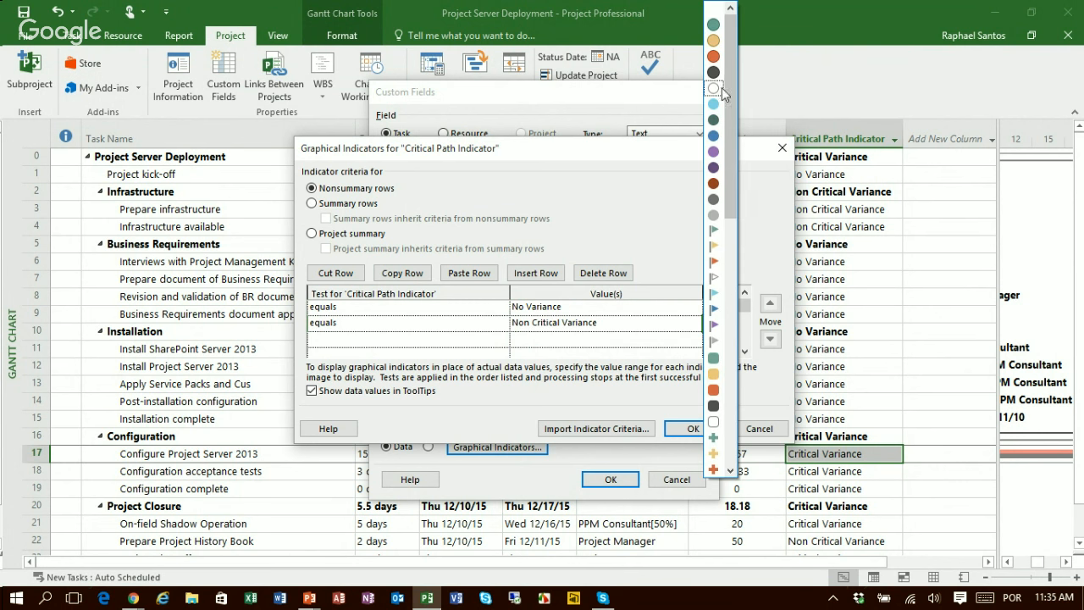
left_click(714, 48)
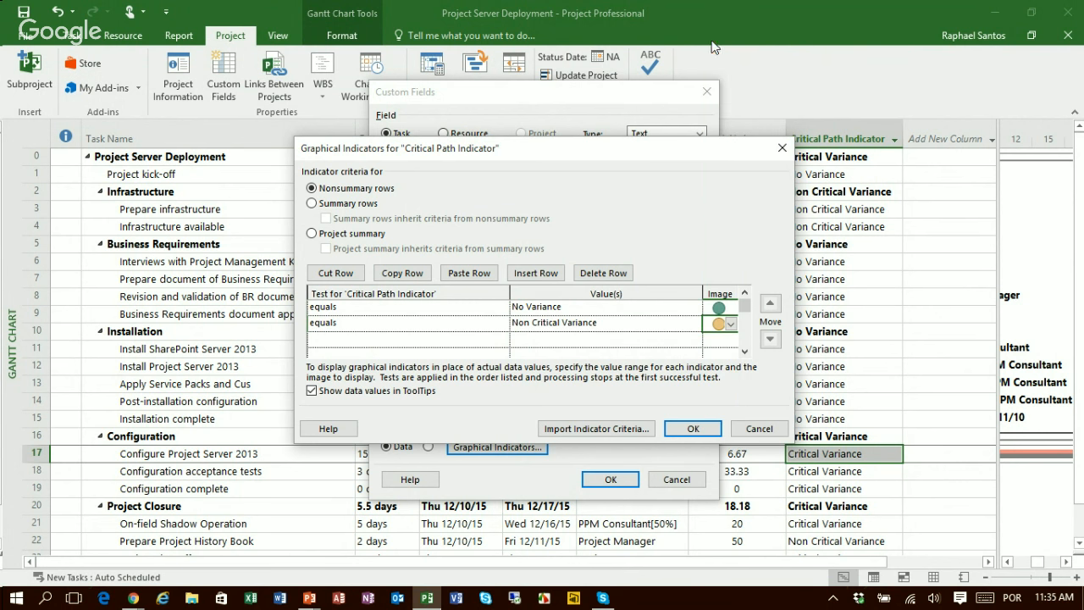
Step: Add a third criterion that shows a red circle when the value equals Critical Variance
left_click(480, 341)
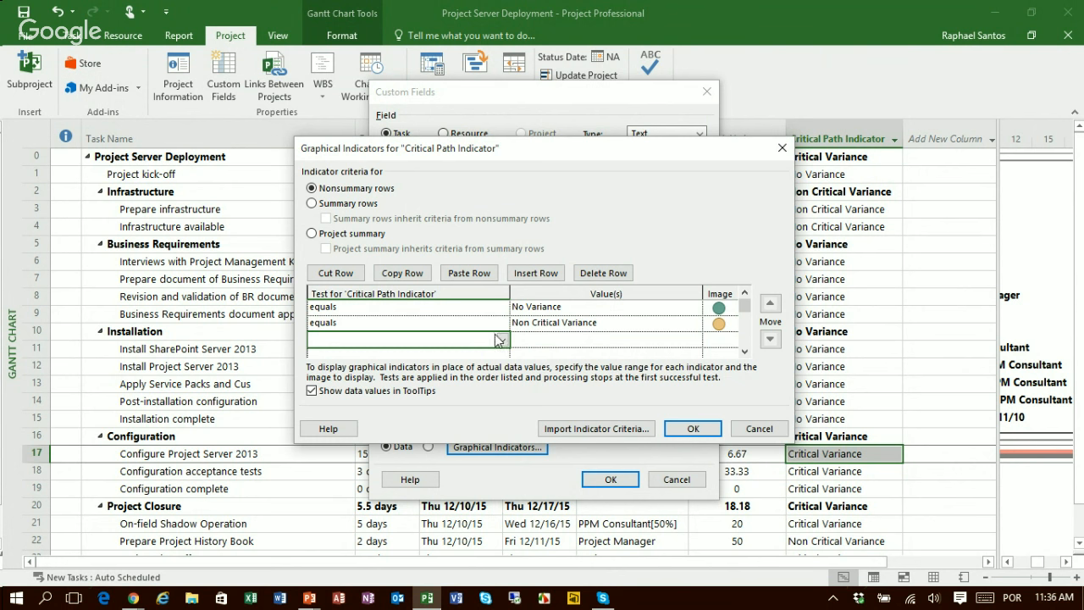
left_click(502, 340)
left_click(476, 355)
left_click(531, 339)
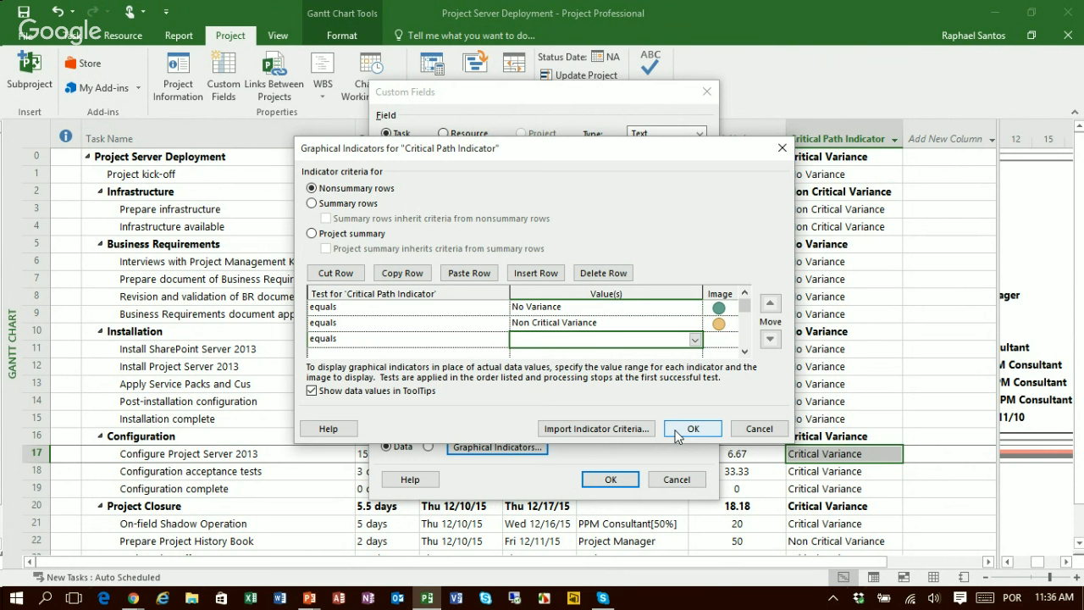
type("Critical Variance")
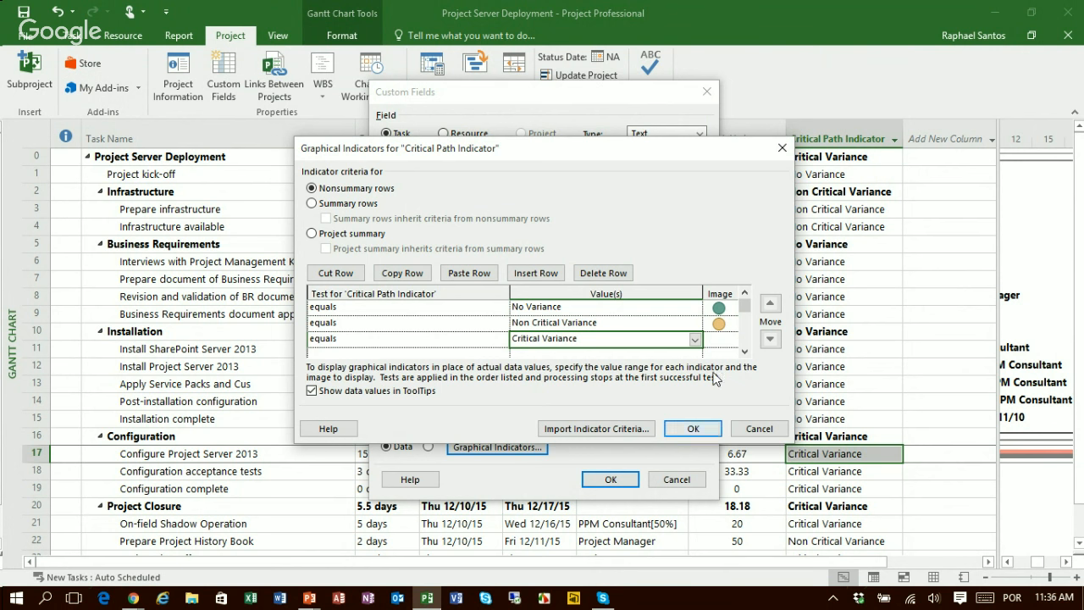
left_click(713, 336)
left_click(728, 342)
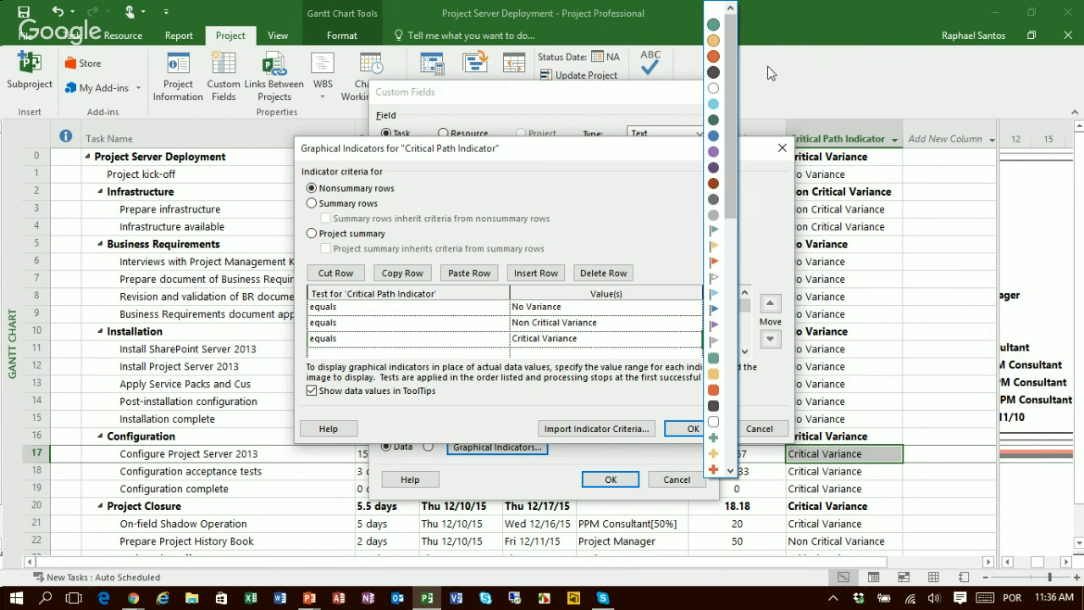
left_click(710, 89)
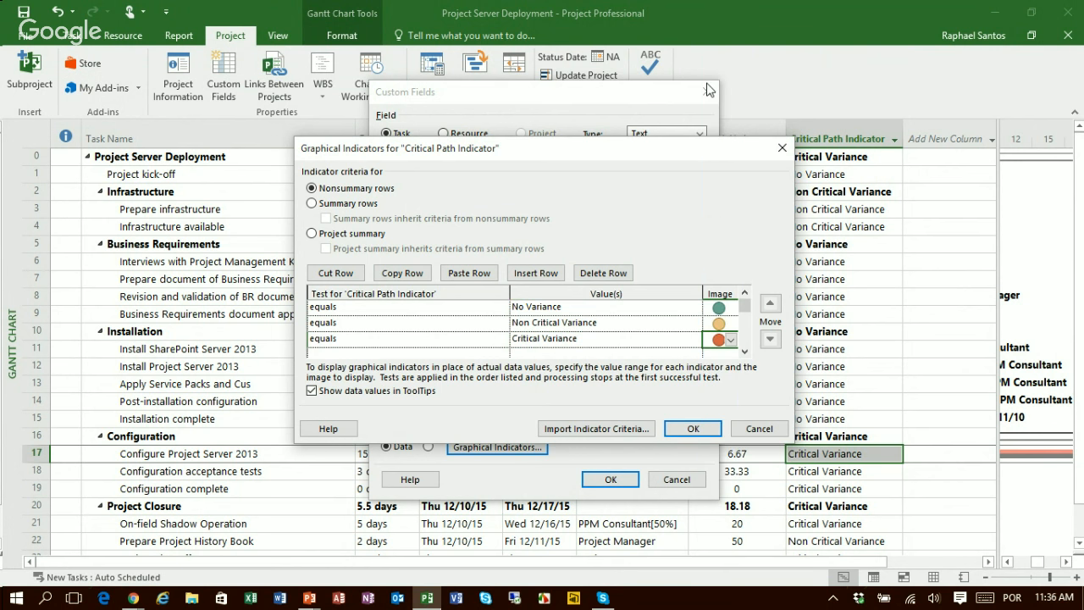
Step: Add a fourth criterion that shows a light gray circle when the value equals No Baseline
left_click(746, 353)
left_click(490, 341)
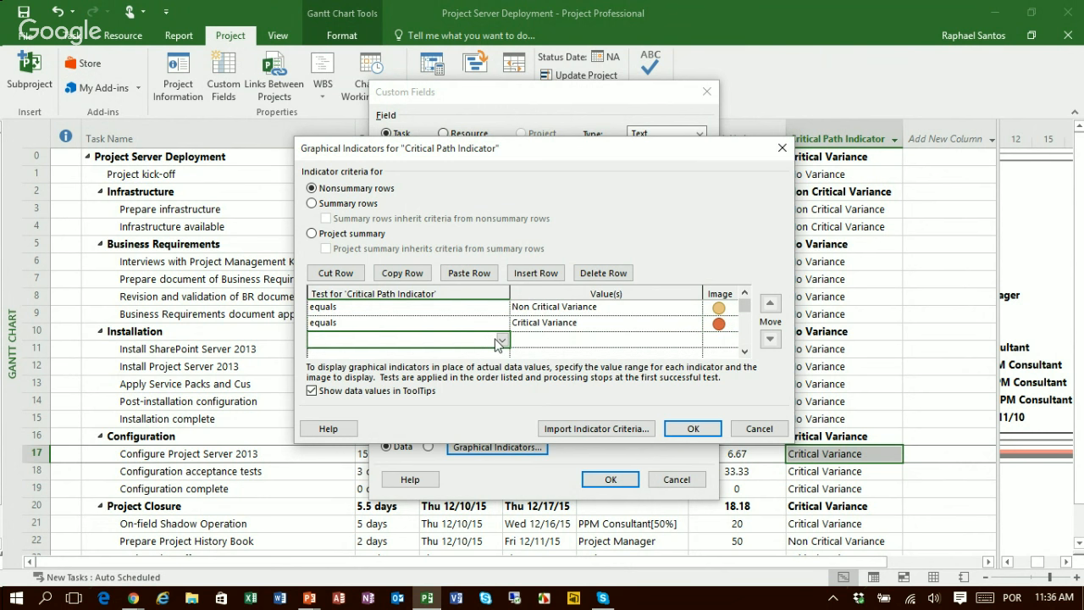
left_click(500, 340)
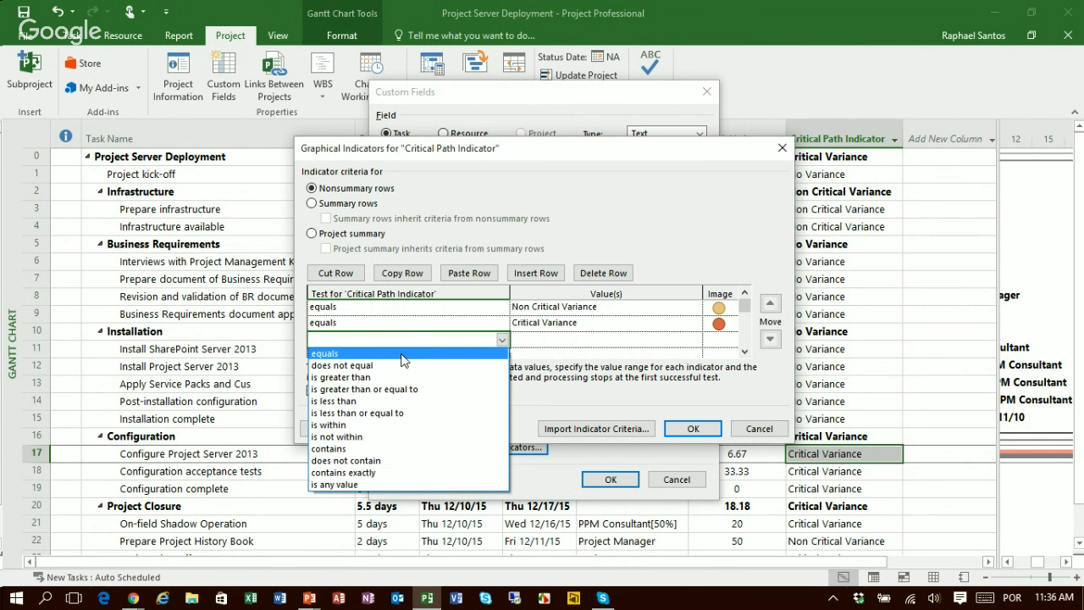
left_click(474, 354)
left_click(546, 341)
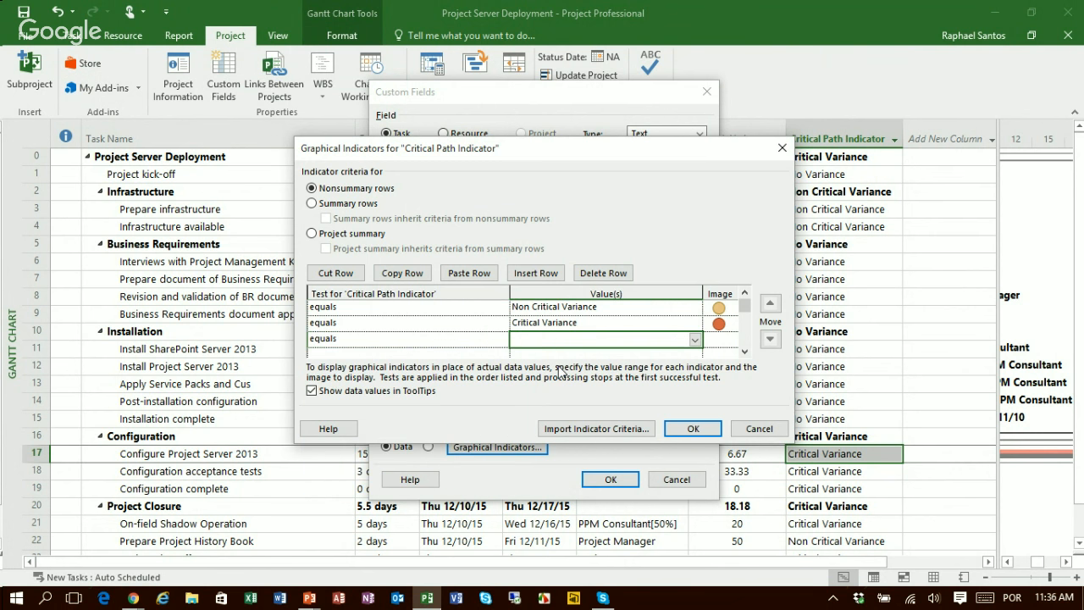
type("No Baseline")
left_click(723, 341)
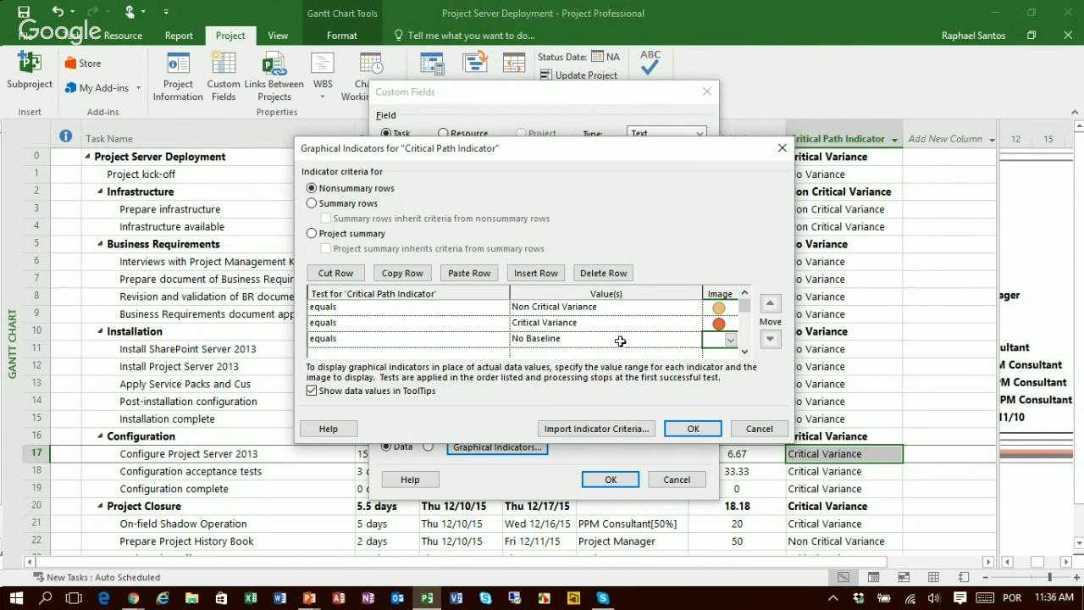
left_click(730, 342)
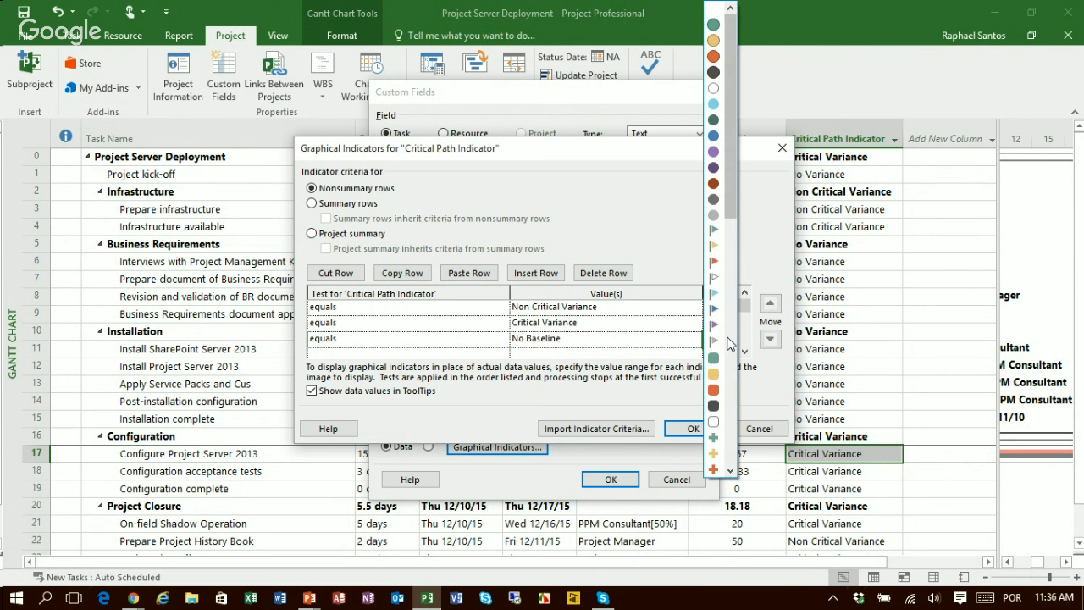
left_click(715, 217)
left_click(654, 320)
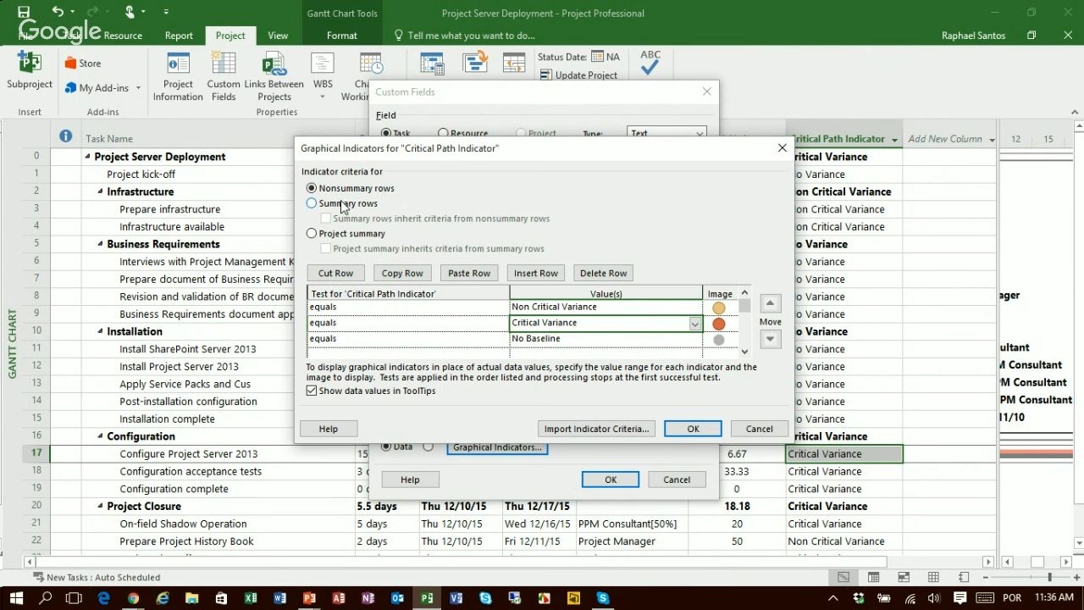
Step: Make the summary rows inherit the indicator criteria from the nonsummary rows and accept replacing their criteria list
left_click(343, 206)
left_click(327, 218)
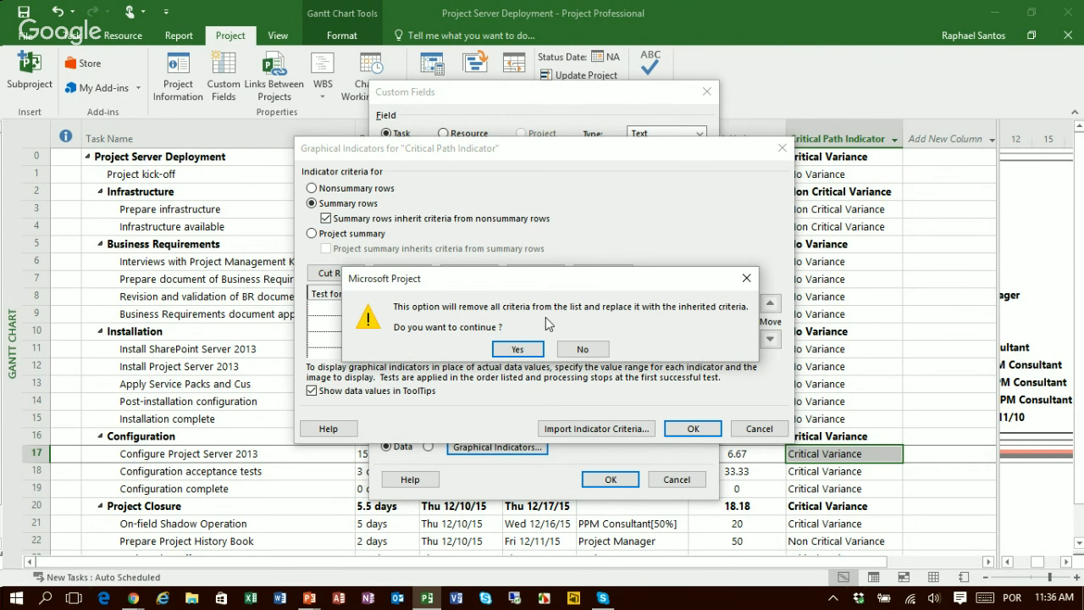
left_click(518, 354)
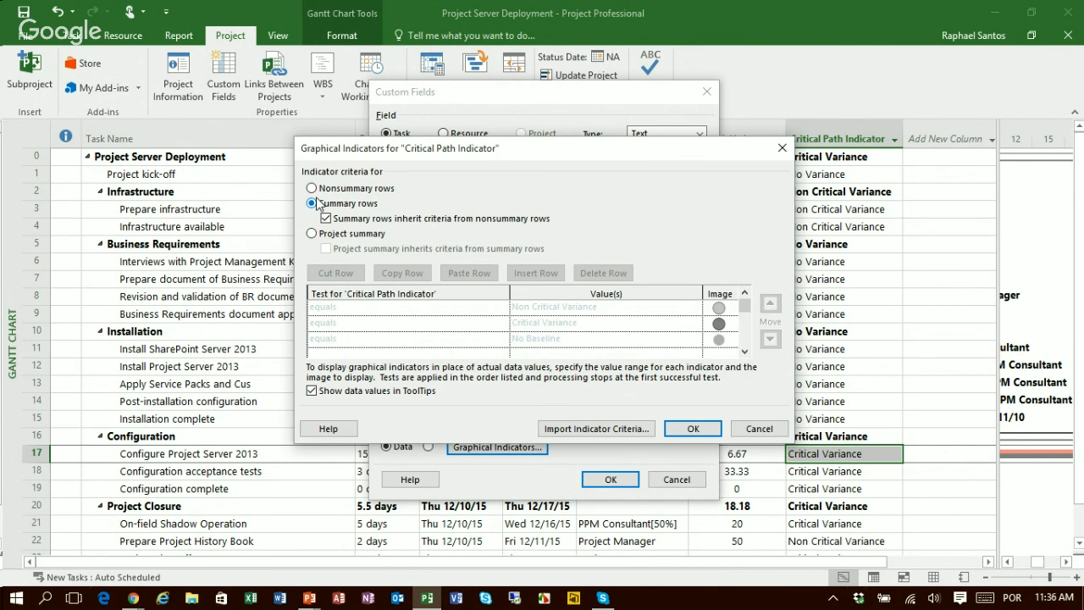
Step: Make the project summary inherit the criteria from the summary rows, and apply the graphical indicators to the custom field
left_click(366, 234)
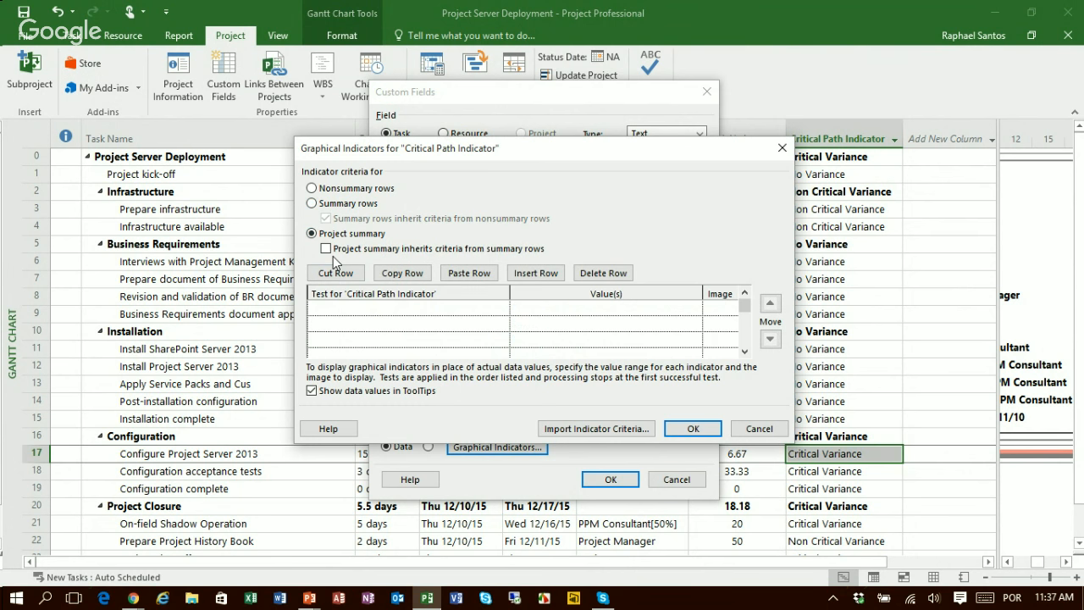
left_click(327, 250)
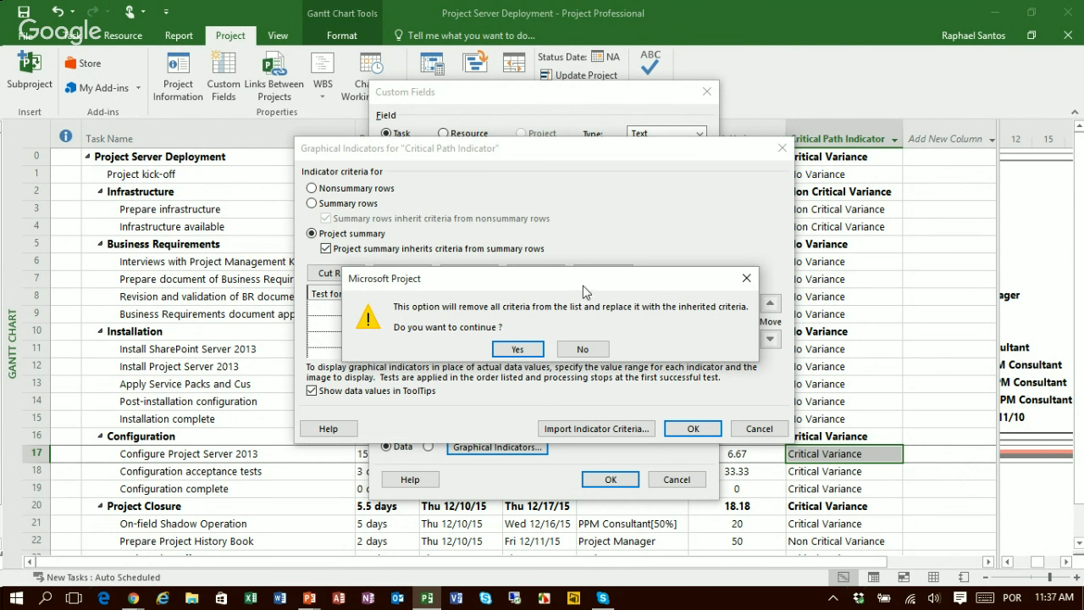
left_click(520, 349)
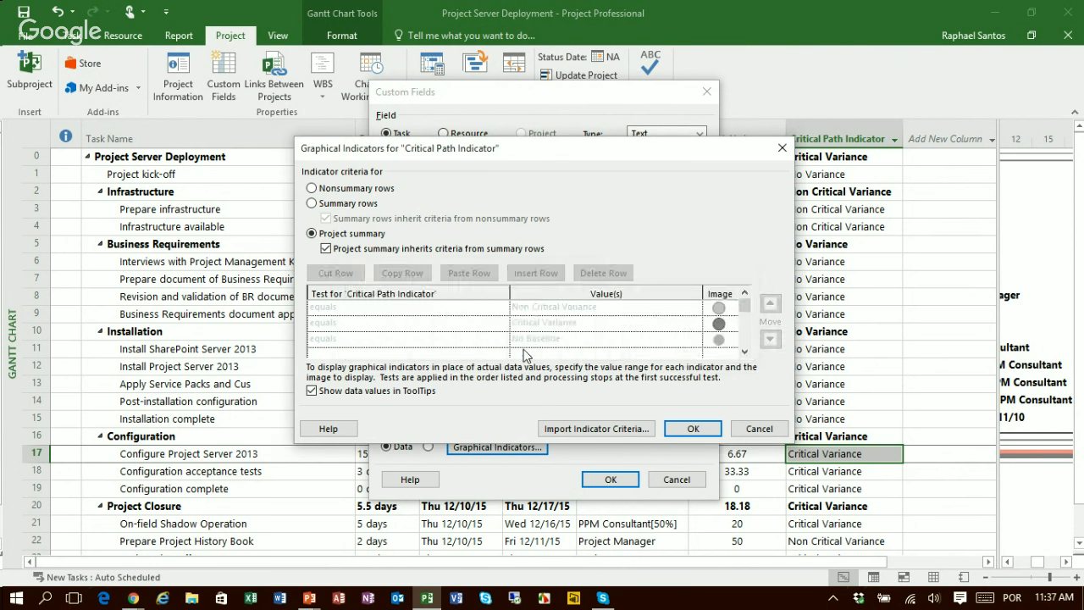
left_click(693, 428)
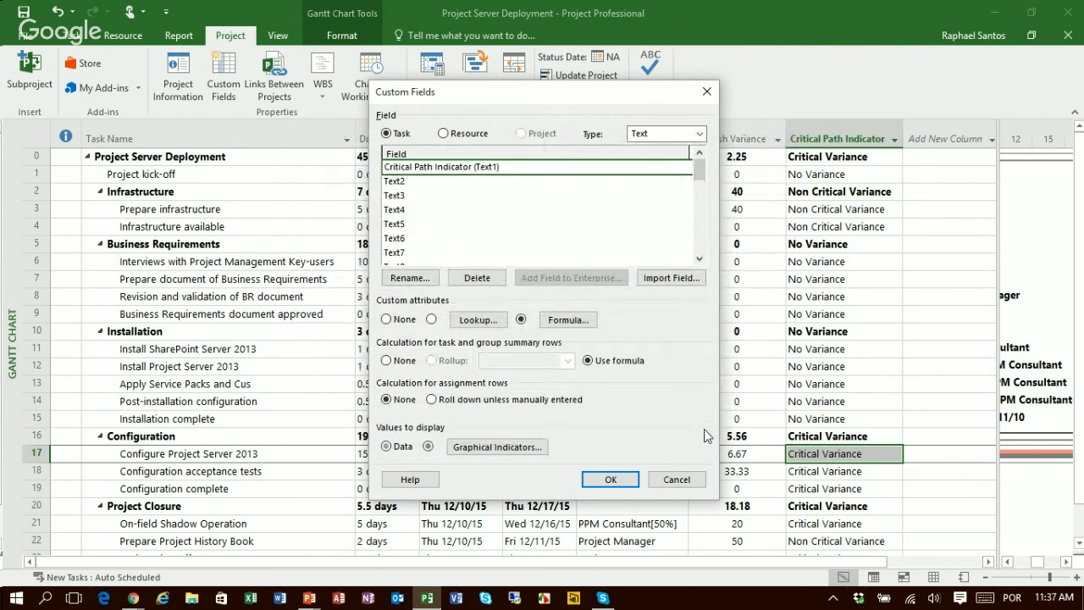
left_click(626, 481)
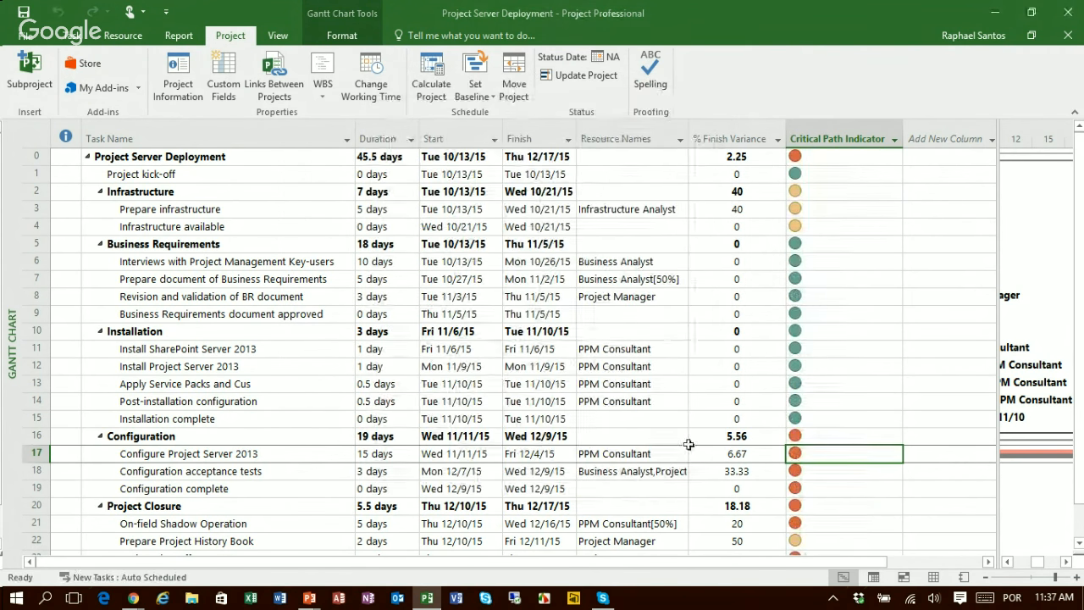
Step: Center the data alignment of the Critical Path Indicator column through its field settings
right_click(848, 136)
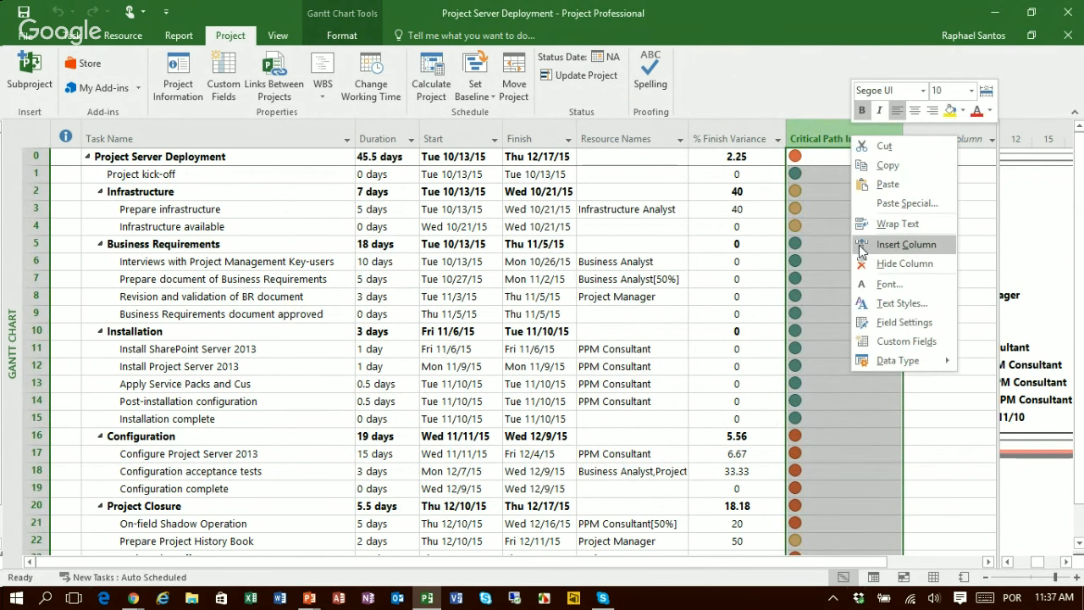
left_click(884, 326)
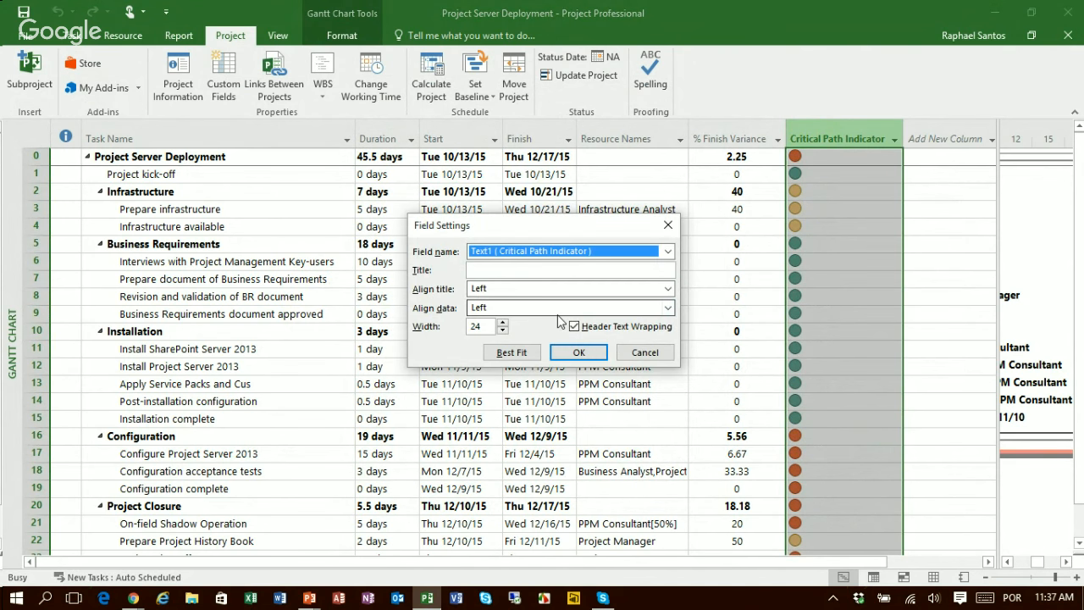
left_click(485, 310)
left_click(488, 323)
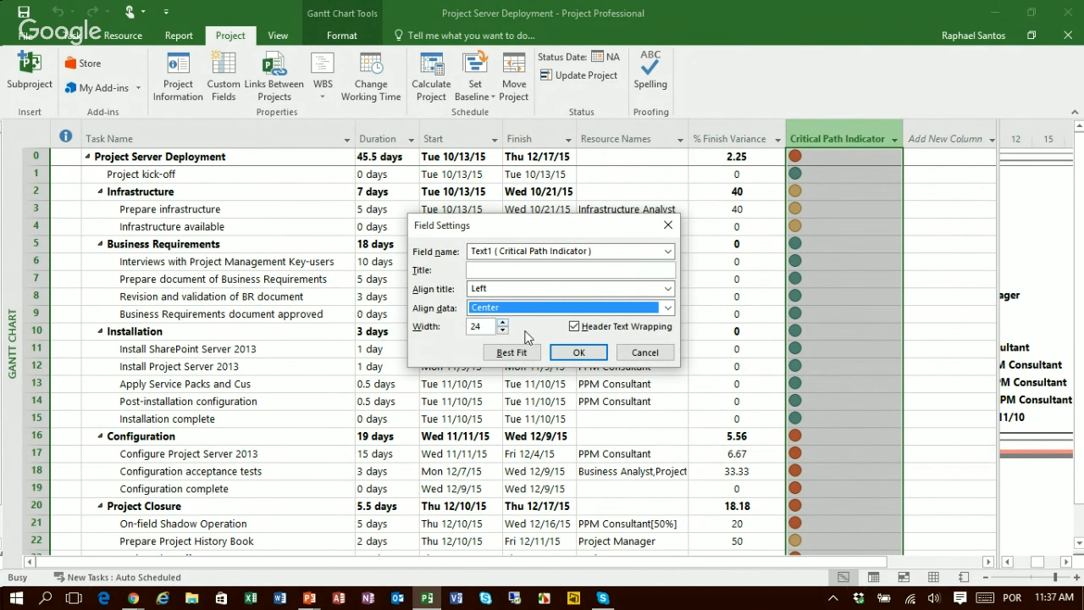
left_click(581, 355)
left_click(896, 225)
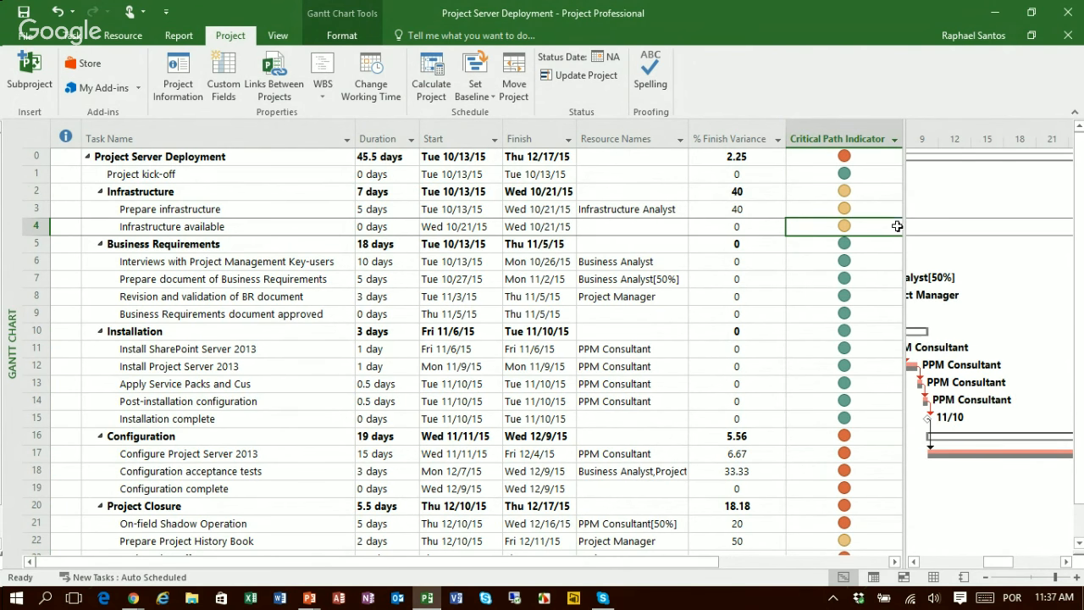
Step: Narrow the Critical Path Indicator and % Finish Variance columns so their headers wrap, and collapse the ribbon to show all tasks
left_click_drag(904, 200, 961, 200)
left_click_drag(904, 137, 859, 149)
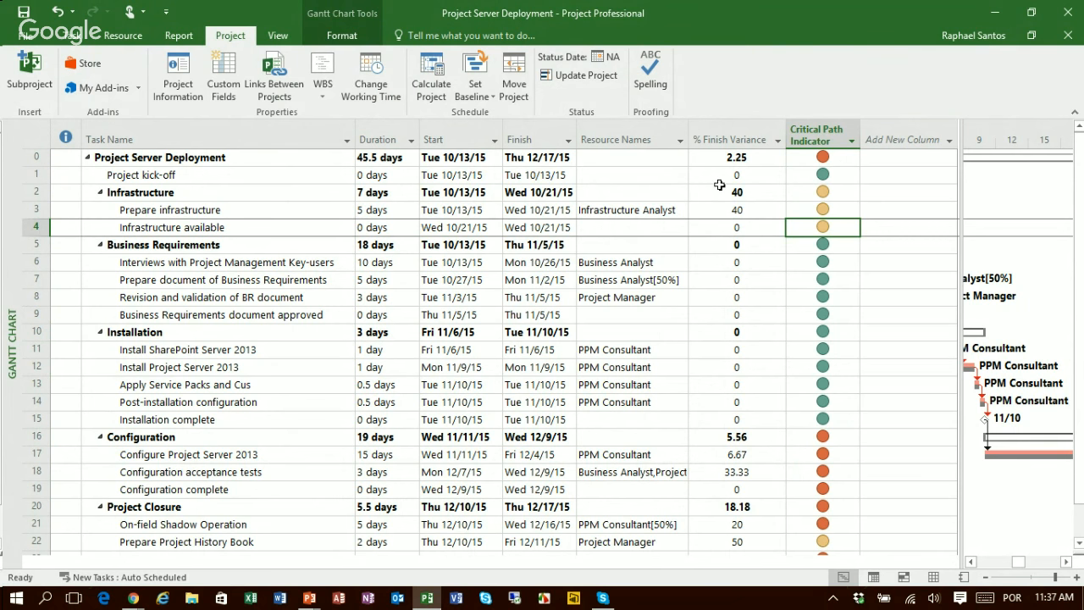
left_click_drag(787, 135, 741, 136)
left_click_drag(817, 138, 814, 137)
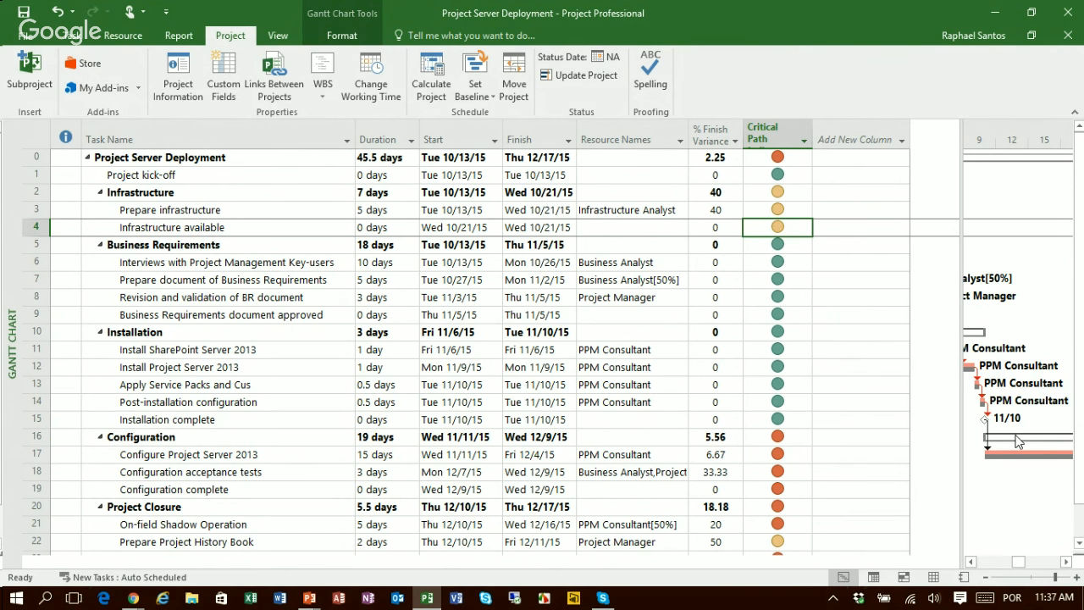
left_click(1077, 116)
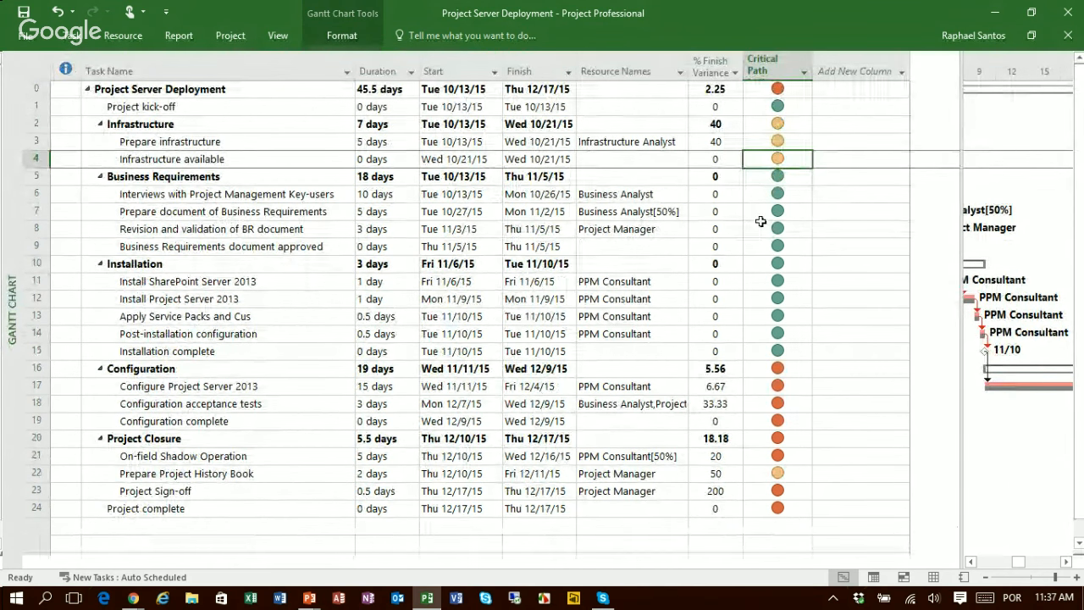
key("Left")
key("Left")
key("Left")
key("Left")
key("Left")
key("Left")
key("Left")
key("Up")
key("Up")
key("Up")
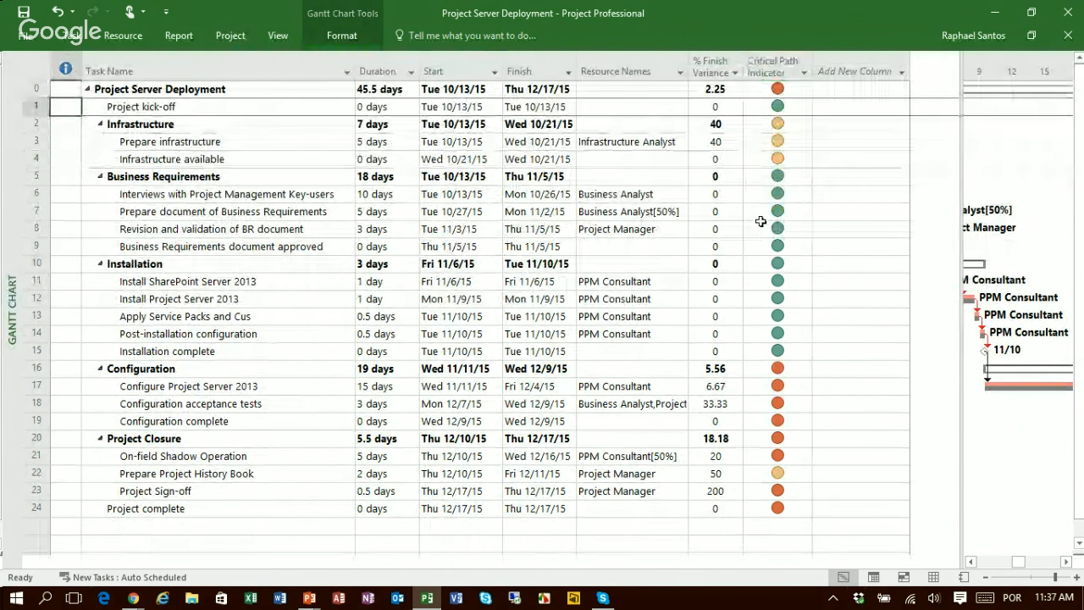
key("Up")
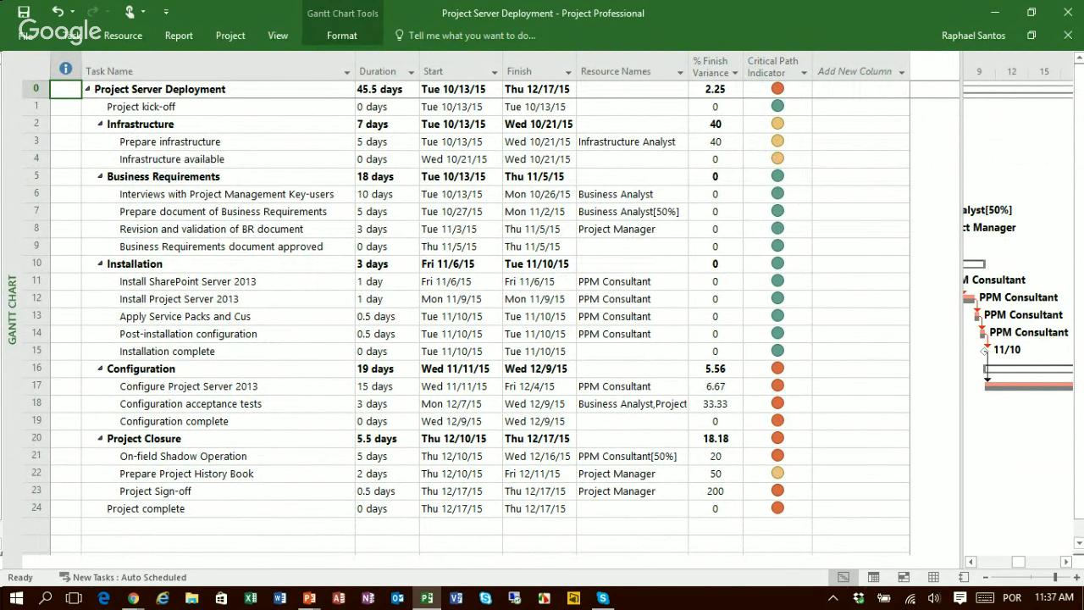
Step: Examine the Prepare infrastructure task's row, comparing its finish date, % Finish Variance and Critical Path Indicator
left_click(132, 144)
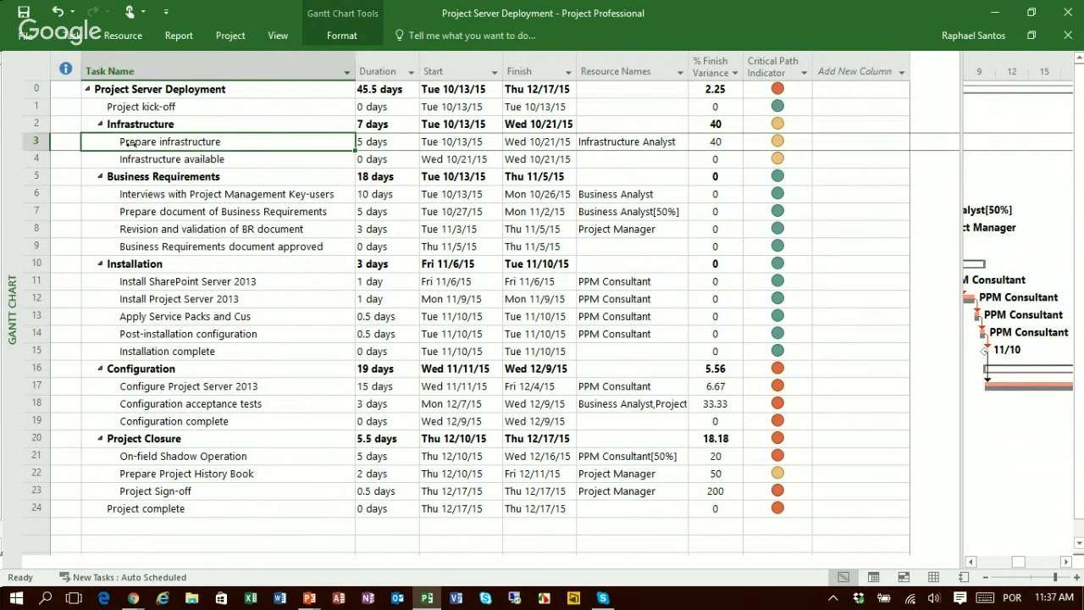
key("Left")
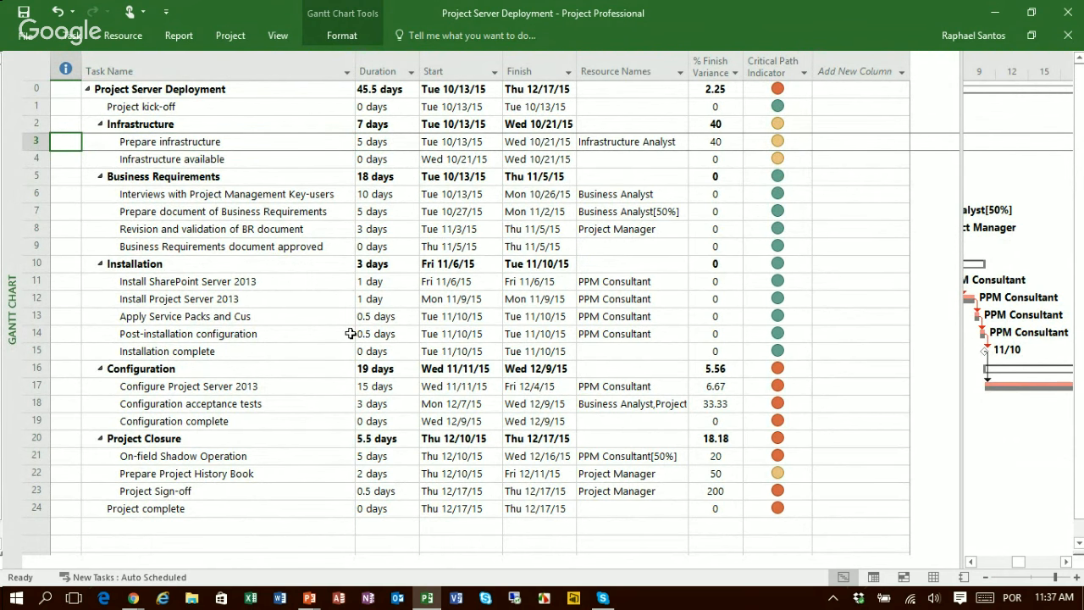
key("Right")
key("Right")
key("Right")
key("Right")
key("Right")
key("Right")
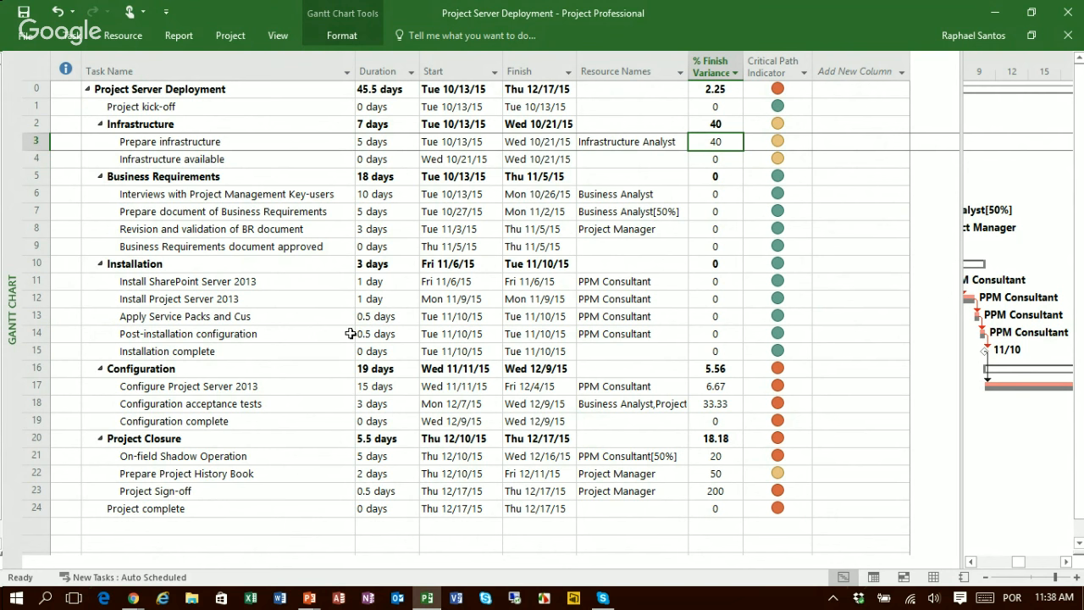
key("Right")
key("Left")
key("Left")
key("Left")
key("Left")
key("Left")
key("Left")
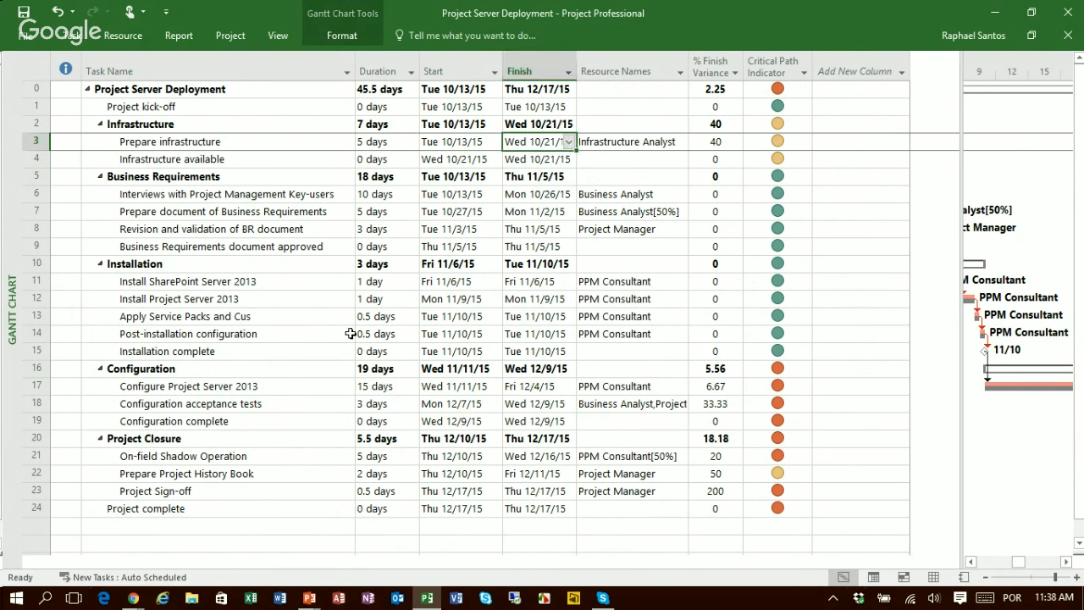
key("Right")
key("Right")
key("Right")
key("Right")
key("Right")
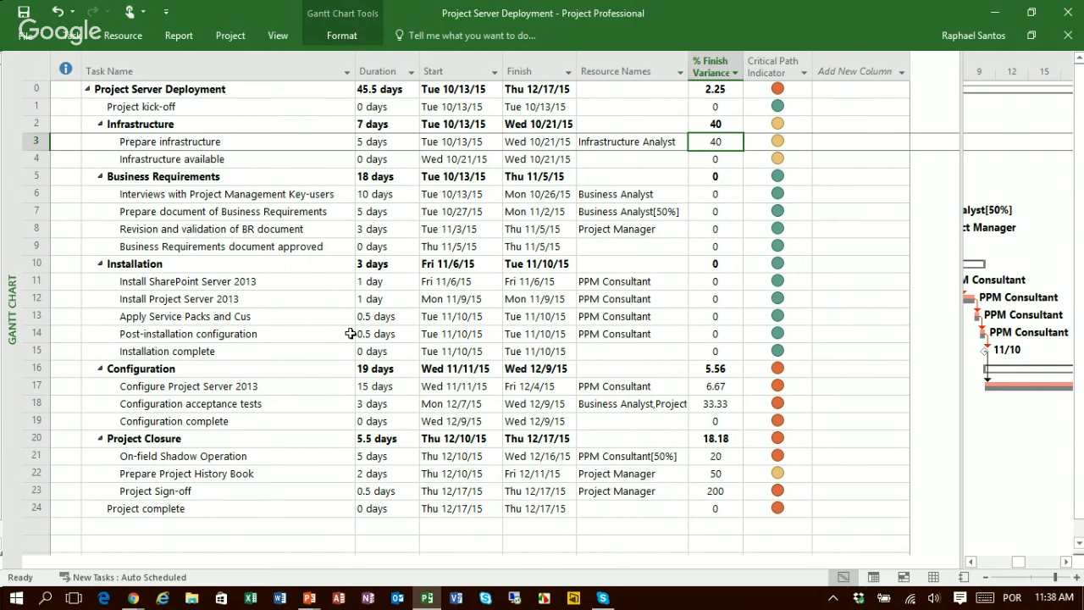
key("Right")
key("Left")
key("Left")
key("Left")
key("Left")
key("Left")
key("Left")
key("Left")
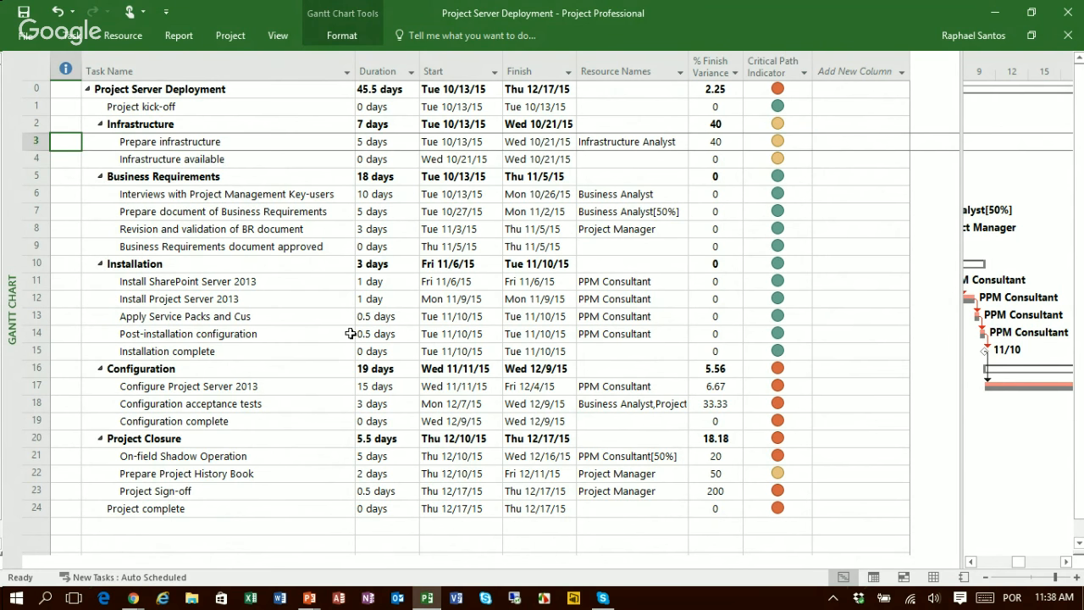
Step: Widen the % Finish Variance and Critical Path Indicator columns slightly
left_click_drag(743, 71, 753, 70)
left_click_drag(822, 71, 825, 72)
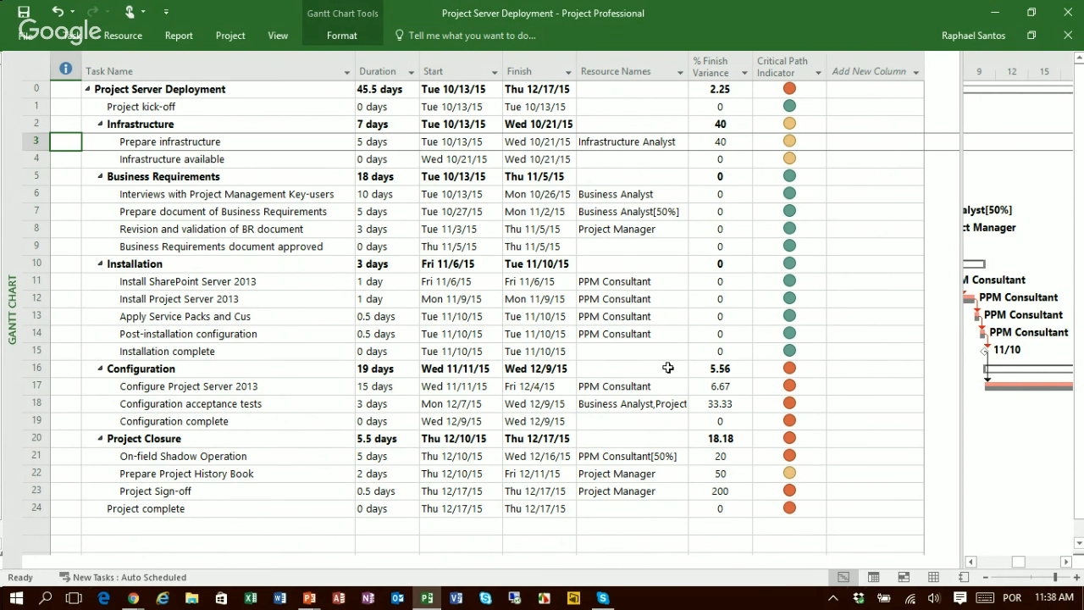
Step: Set the Configuration acceptance tests duration to 2 days and check the variance and indicators of the tasks under Configuration
left_click(388, 405)
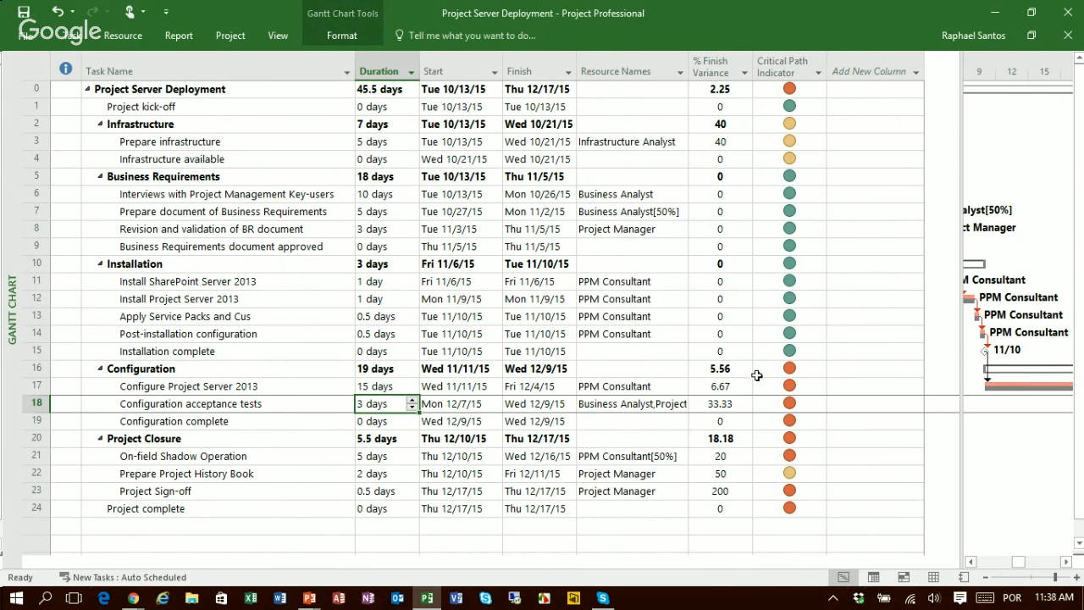
key("Home")
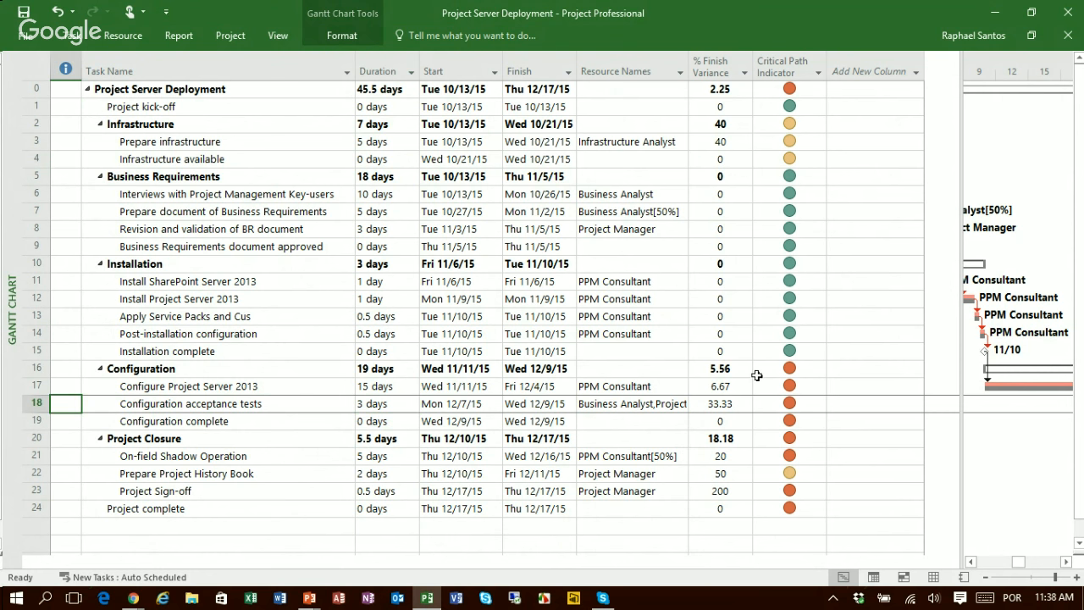
key("Right")
key("Right")
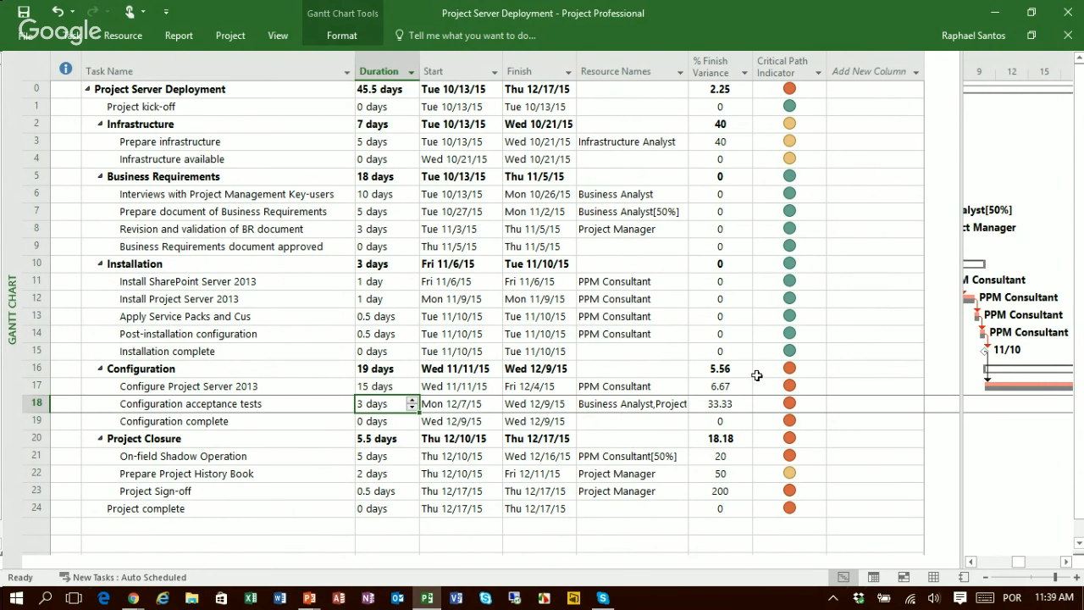
key("Up")
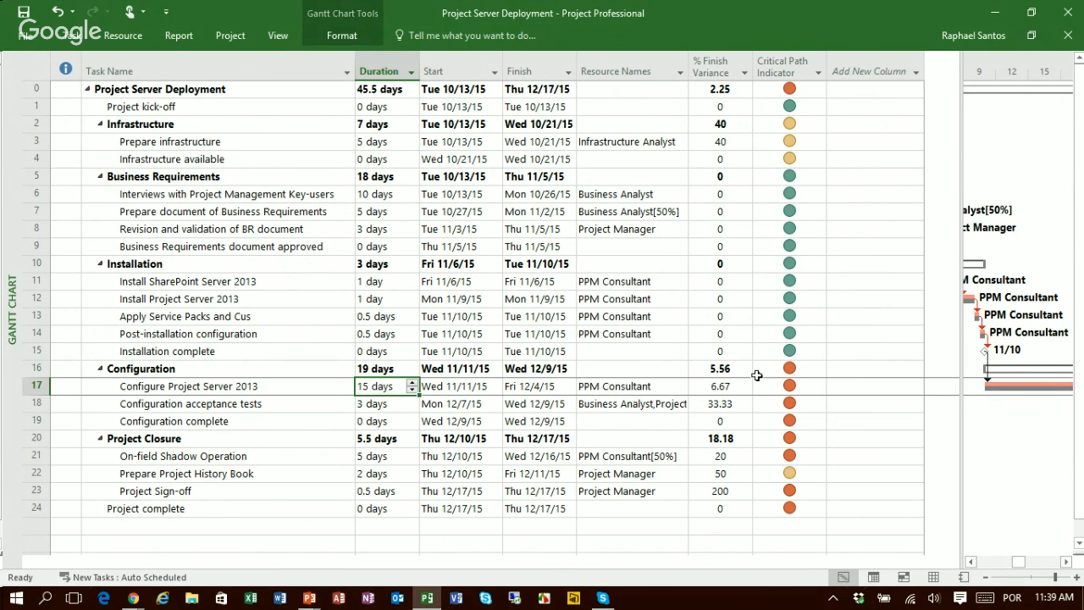
key("Down")
key("Down")
key("Up")
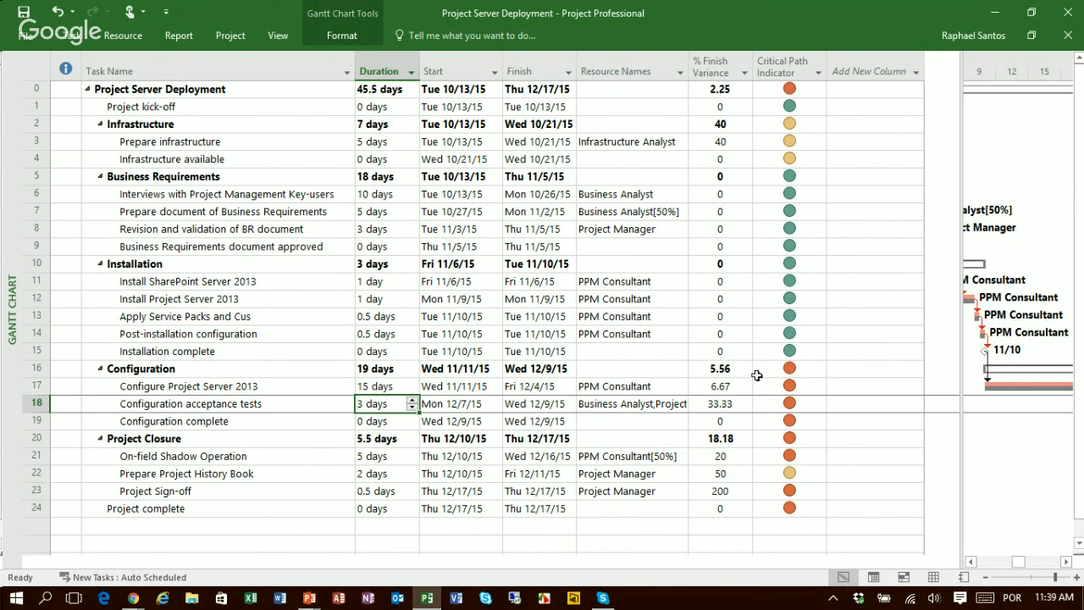
type("2")
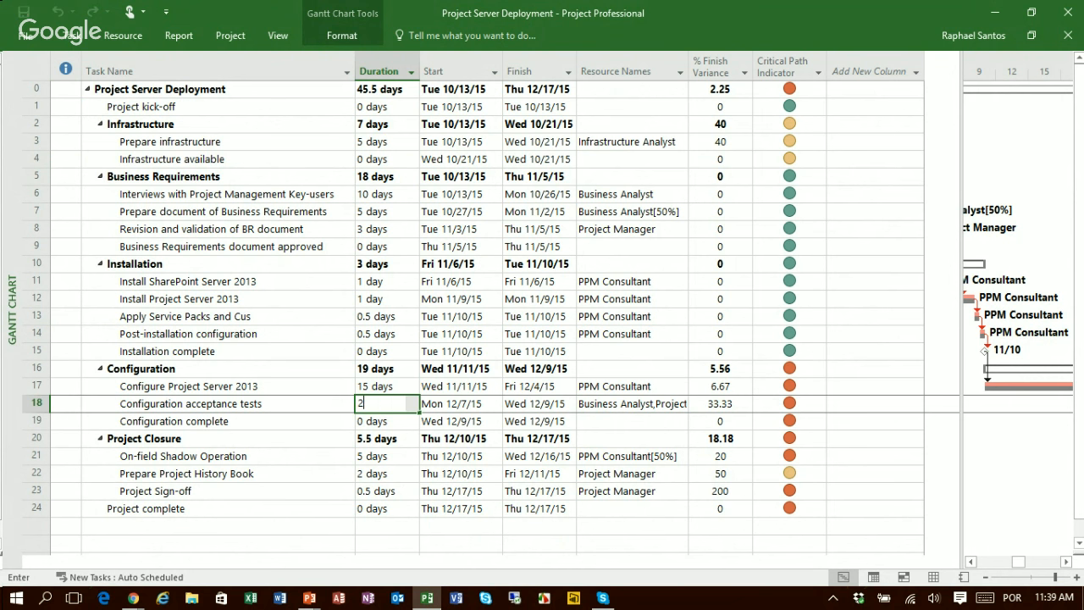
key("Return")
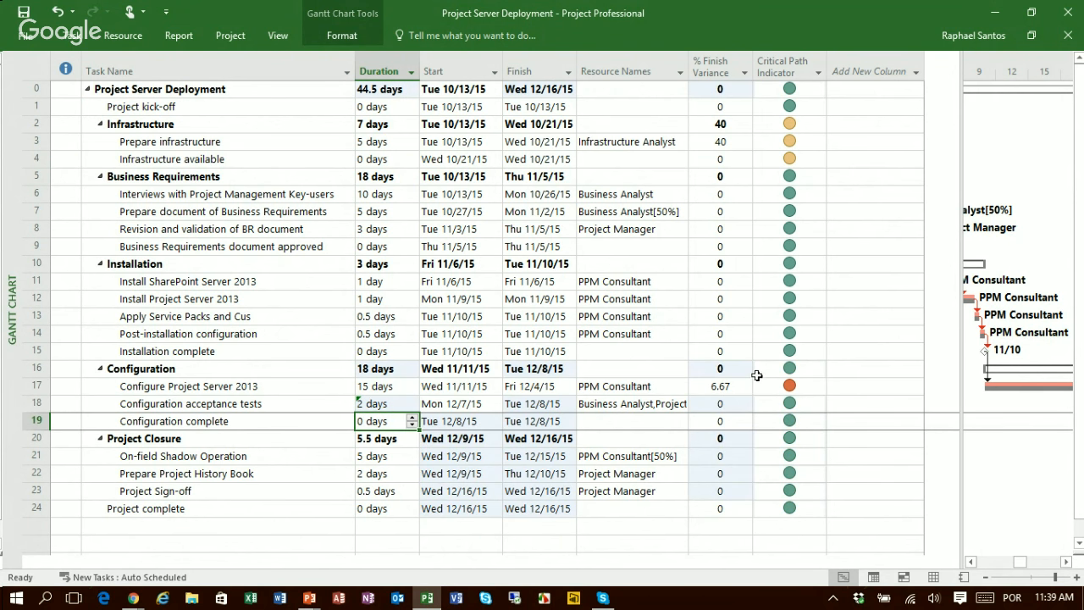
left_click(731, 391)
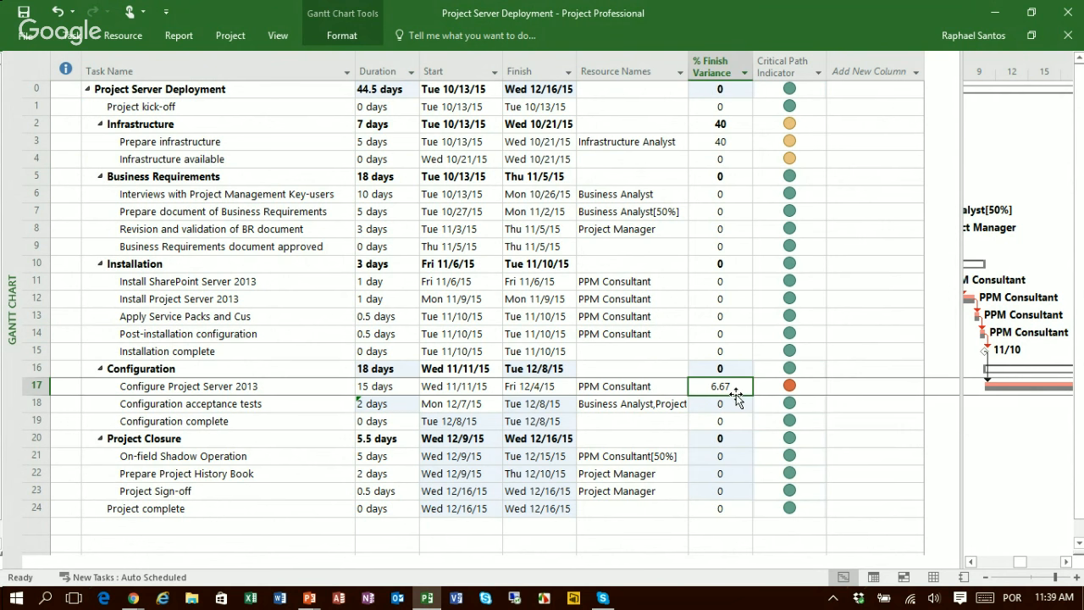
left_click(786, 386)
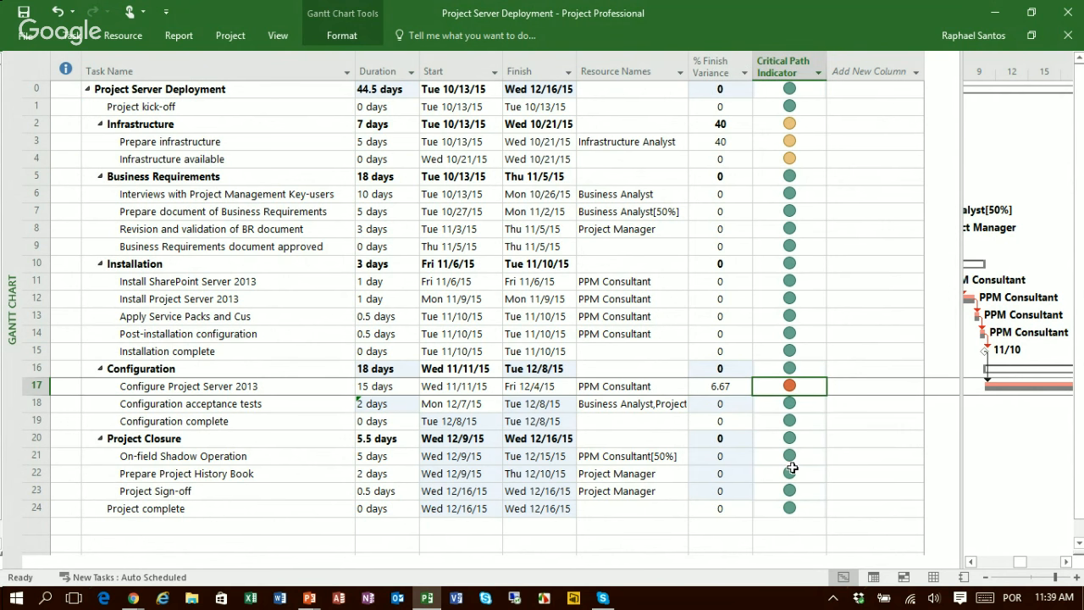
left_click(783, 409)
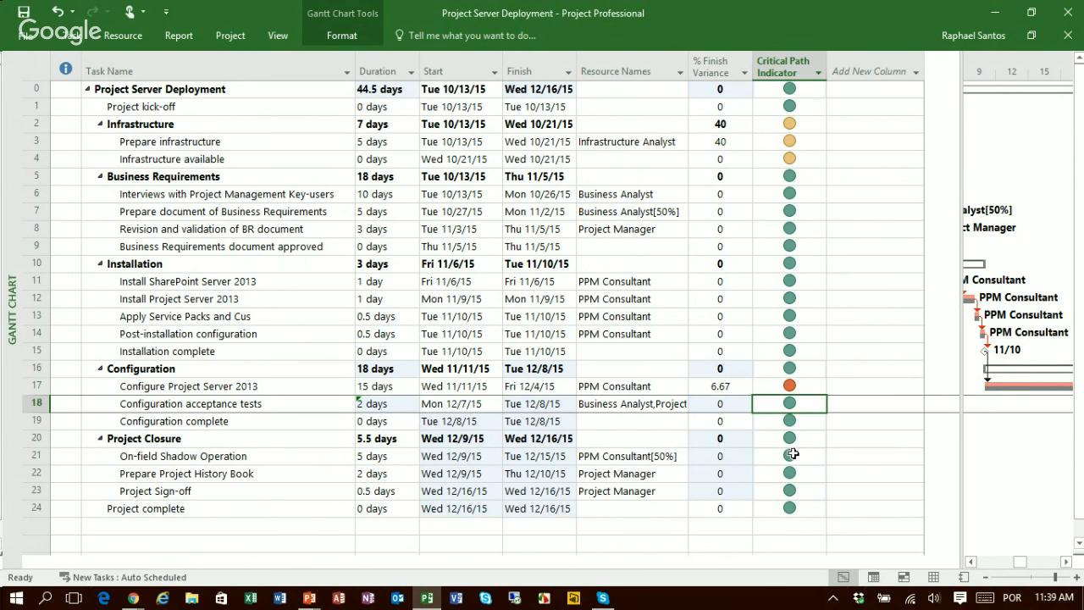
Step: Set the Configuration acceptance tests duration to 4 days and review the % Finish Variance and Critical Path Indicator columns for all tasks
left_click(397, 406)
type("4")
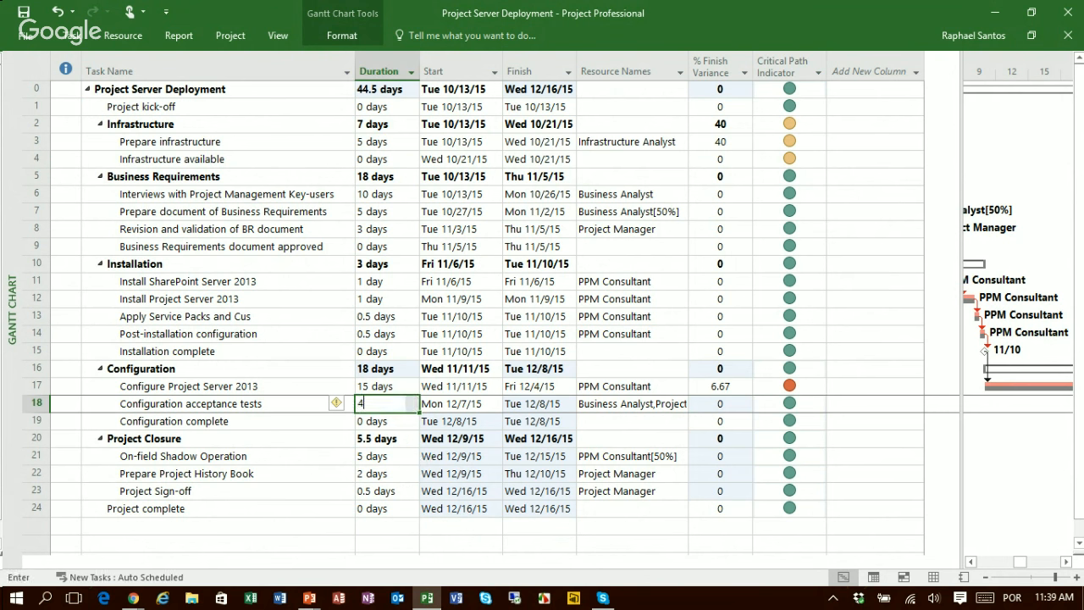
key("Return")
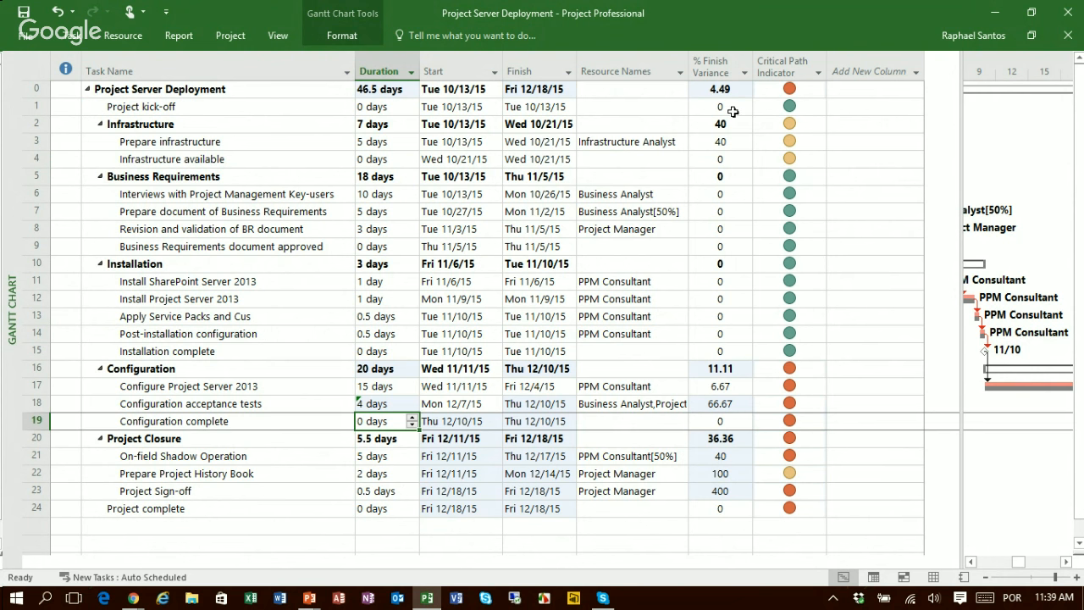
left_click_drag(726, 88, 717, 511)
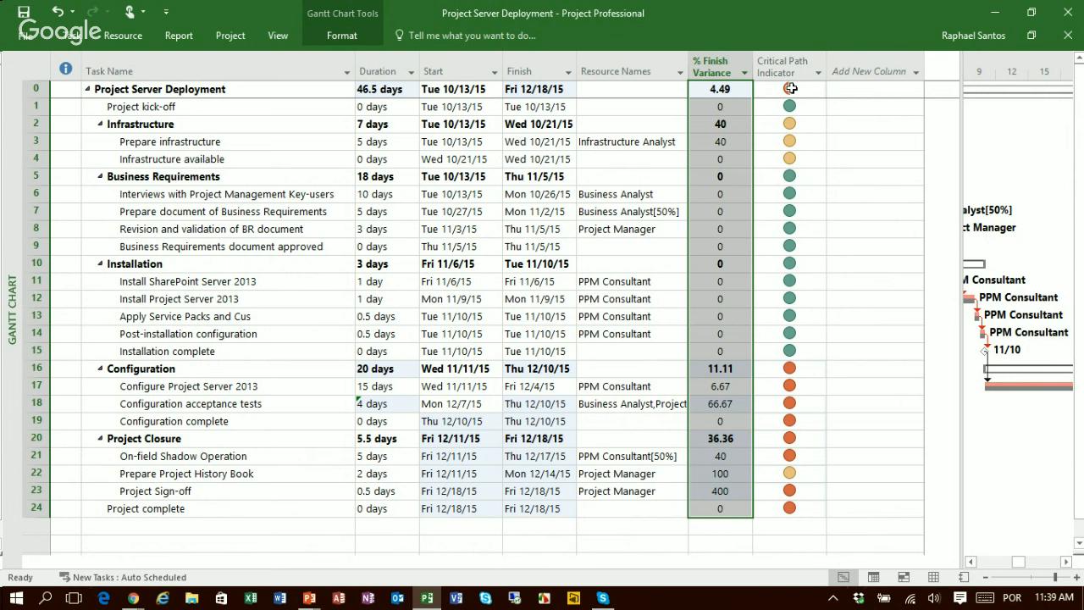
left_click_drag(790, 88, 786, 508)
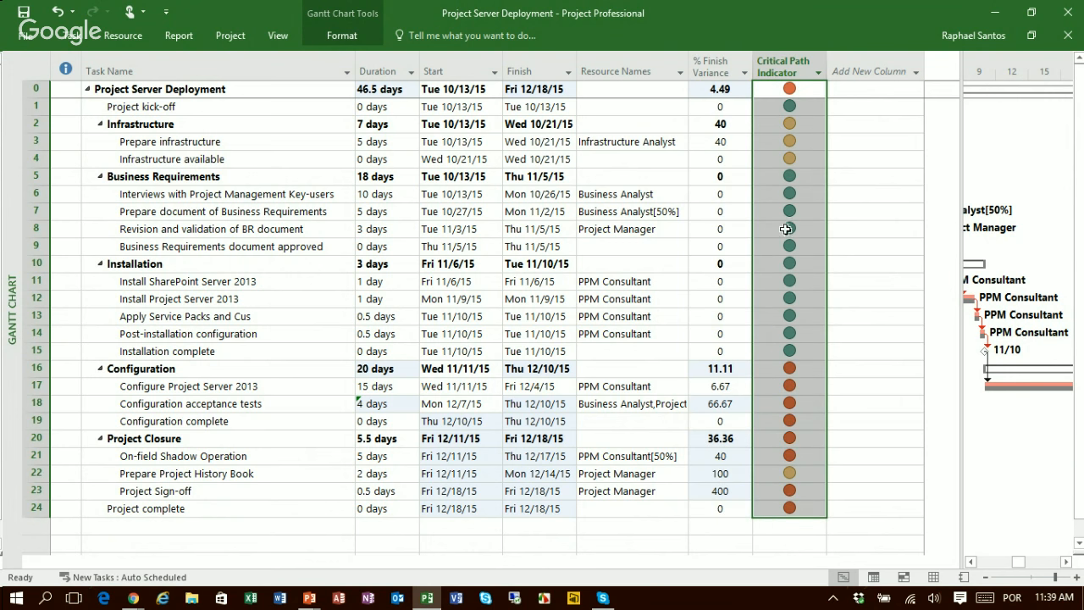
left_click(792, 94)
left_click(725, 91)
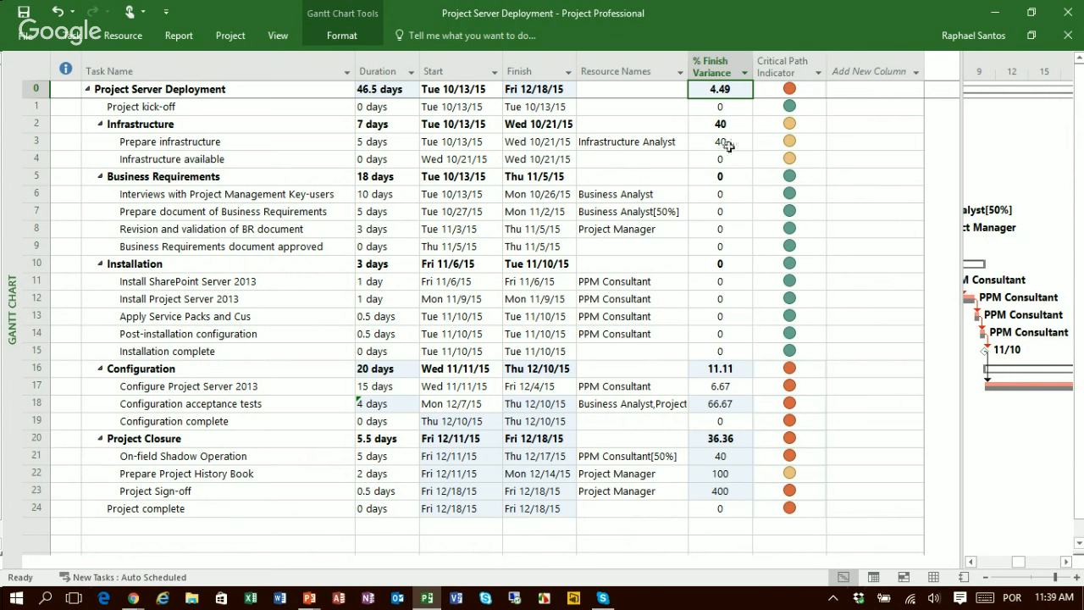
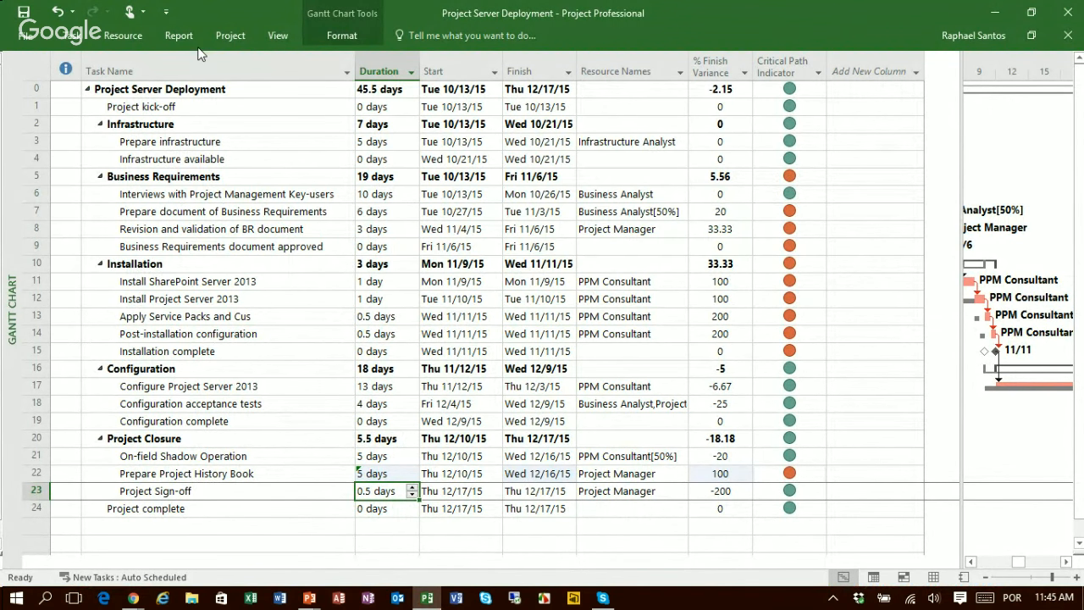
Step: Review the formula of the % Finish Variance custom field without changing it, and select the project summary task's variance value
left_click(716, 66)
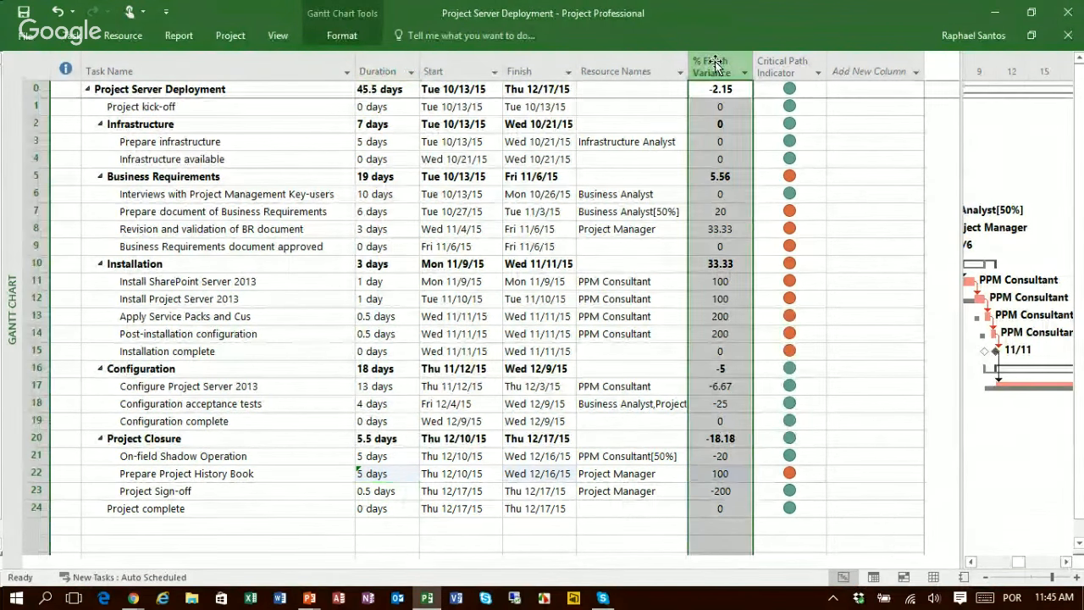
right_click(718, 67)
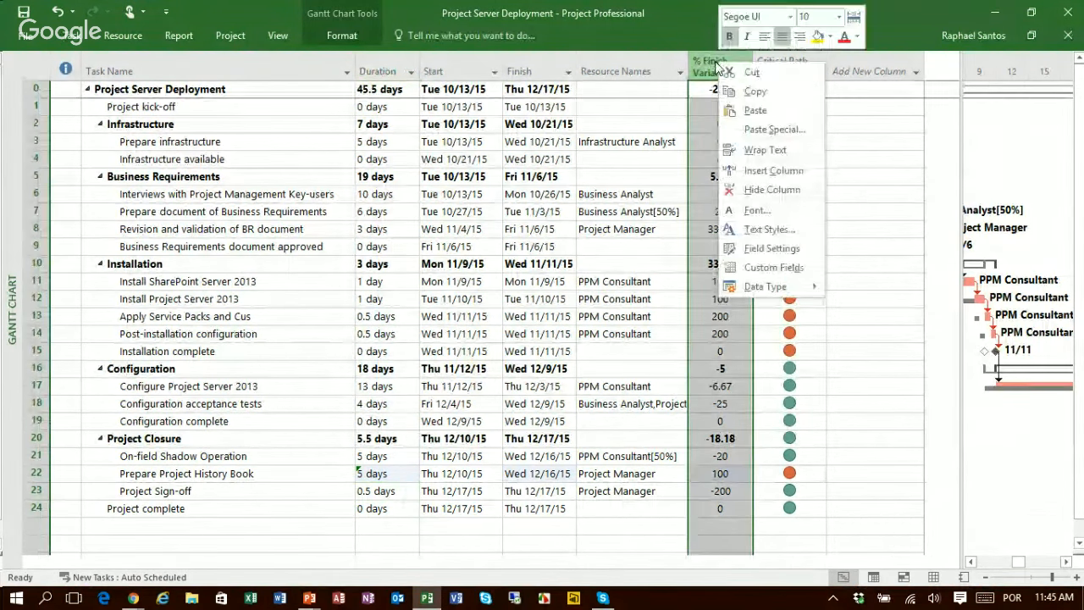
left_click(770, 270)
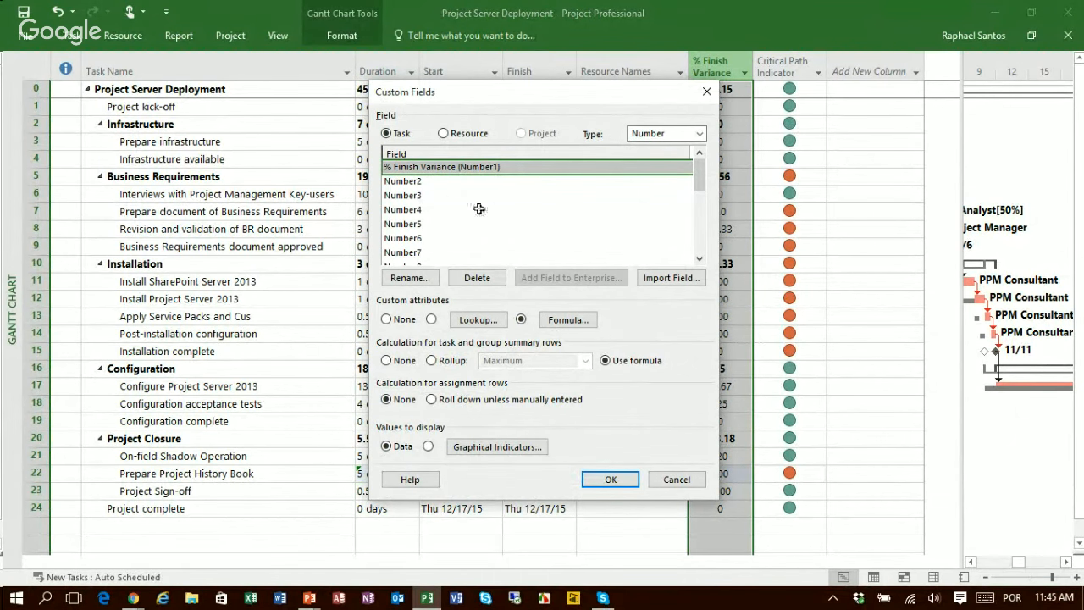
left_click(567, 320)
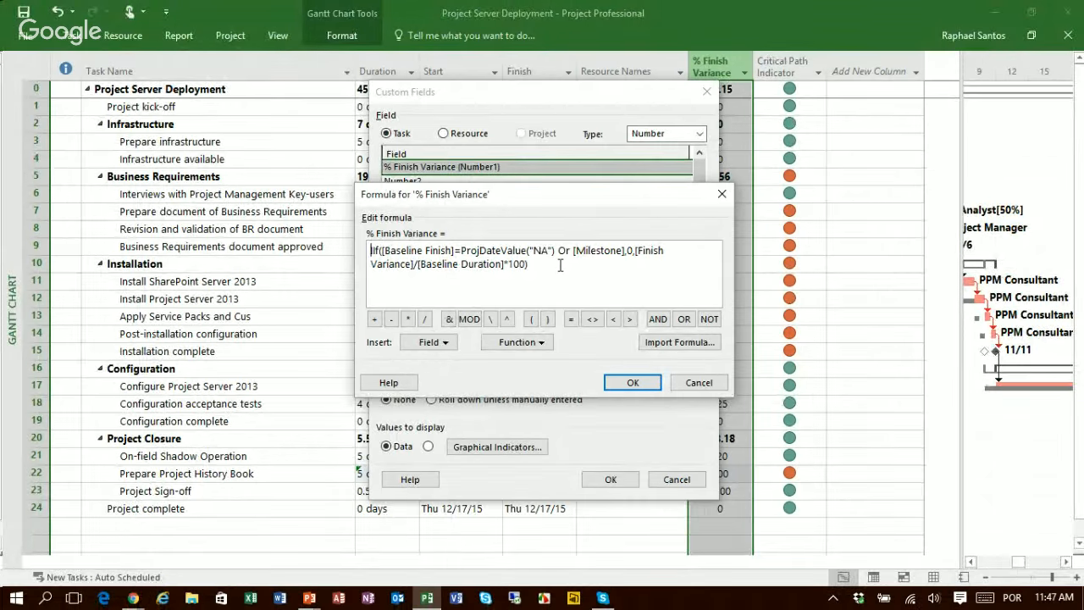
key("ctrl+a")
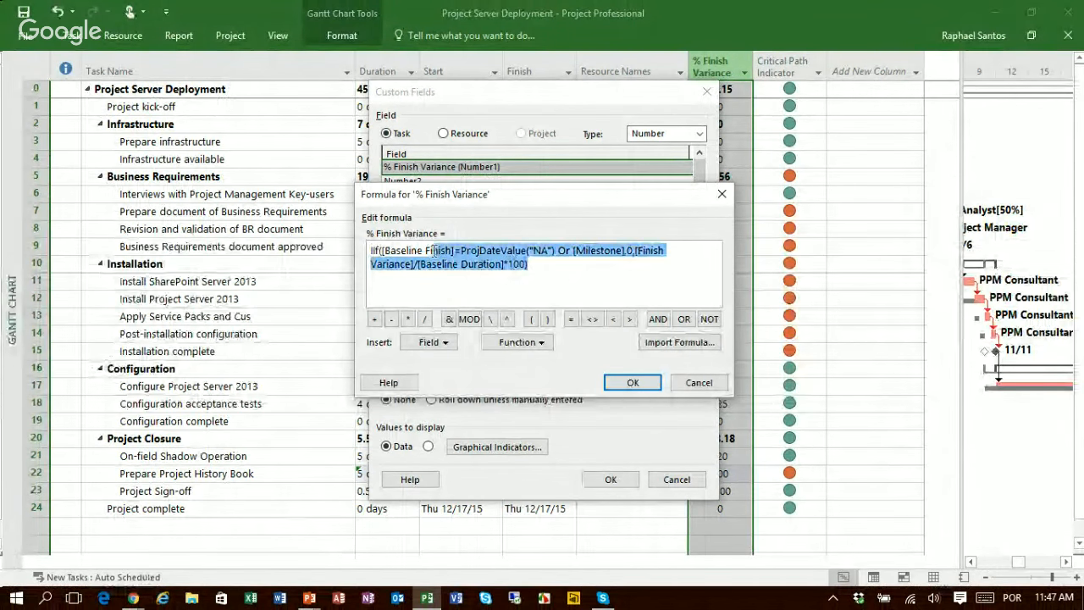
left_click(716, 386)
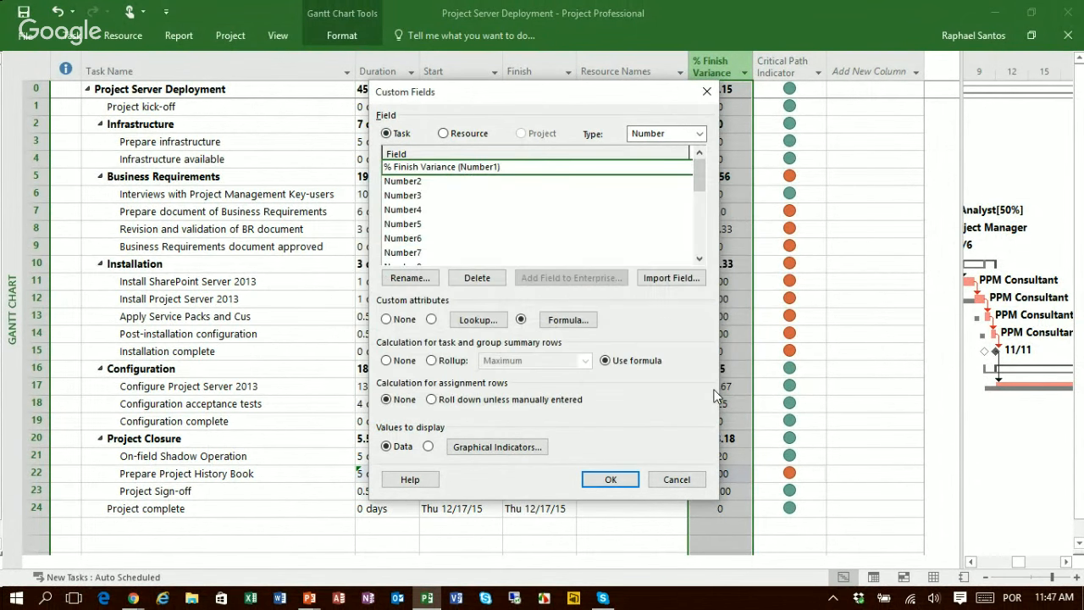
left_click(671, 482)
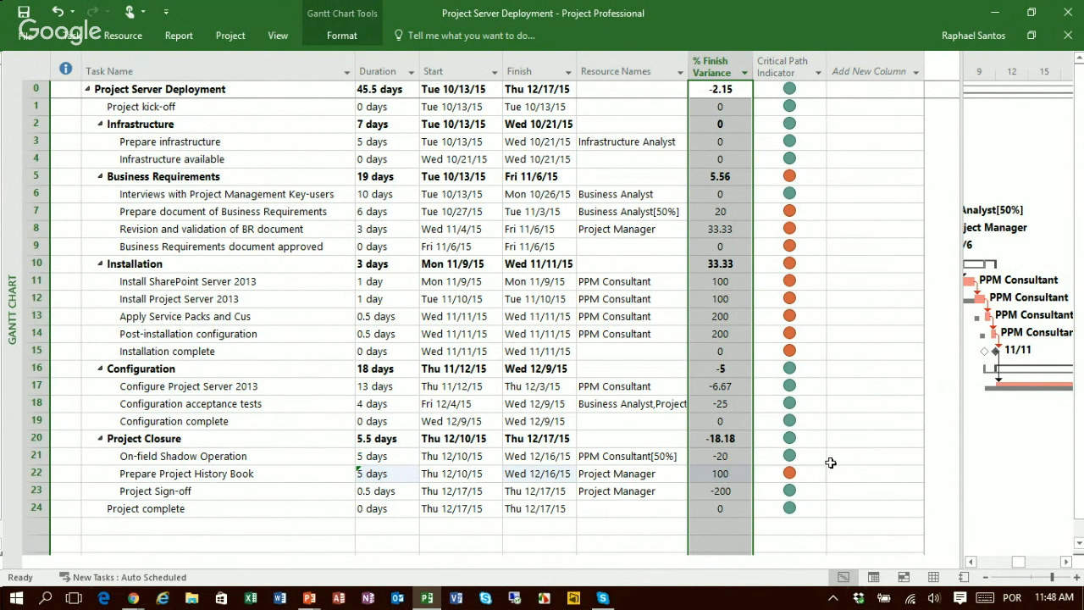
left_click(812, 88)
left_click(712, 93)
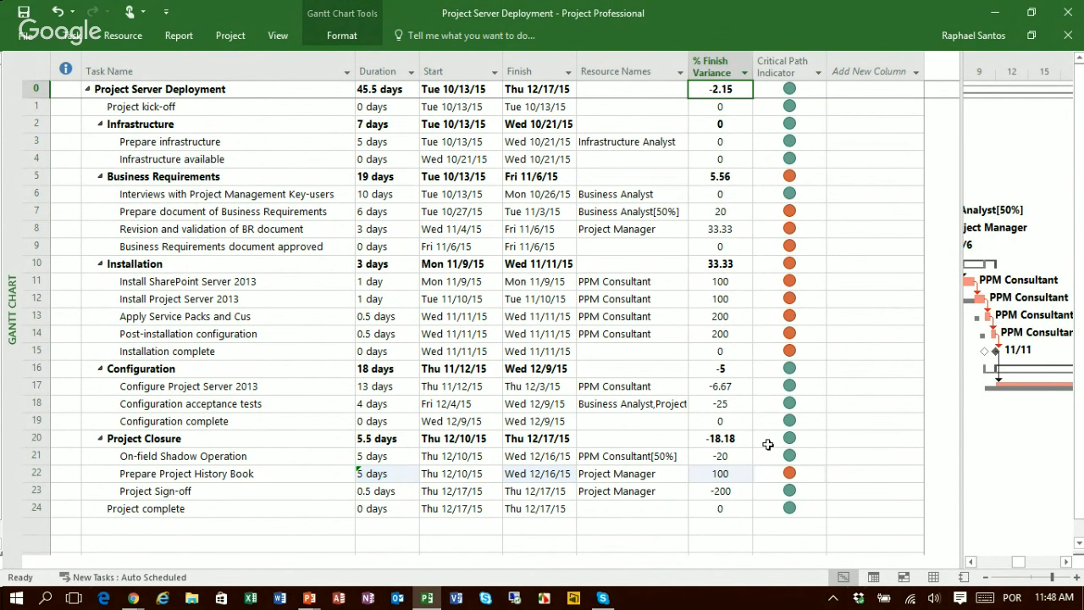